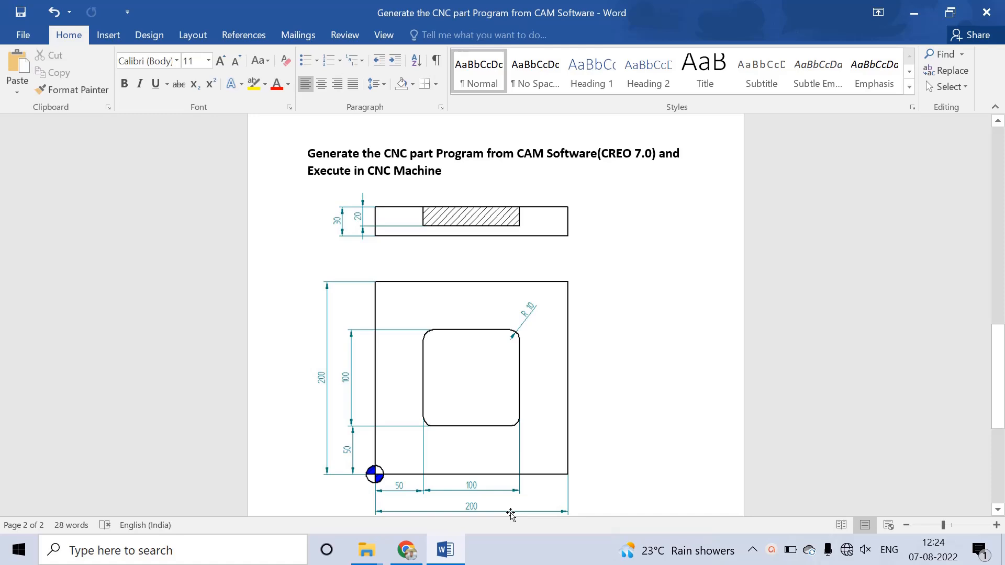
Step: Launch Creo Parametric from the desktop, maximize its window and close the embedded browser pane
key(super+d)
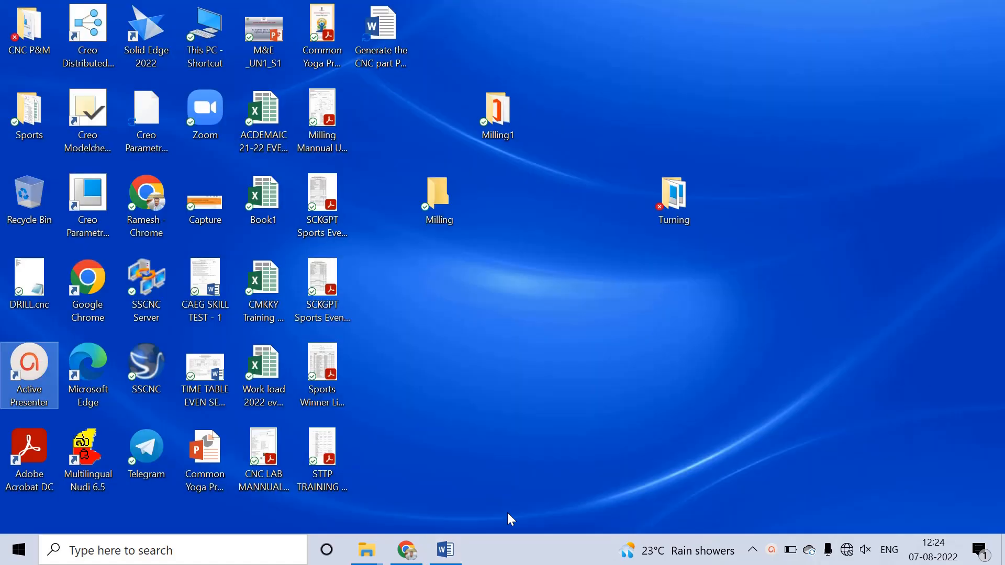
click(80, 198)
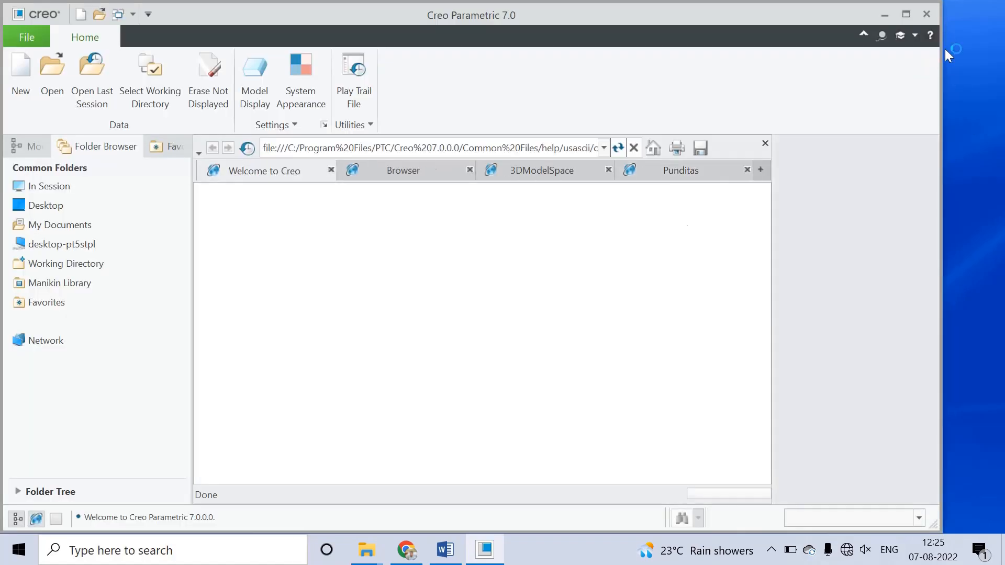
click(906, 15)
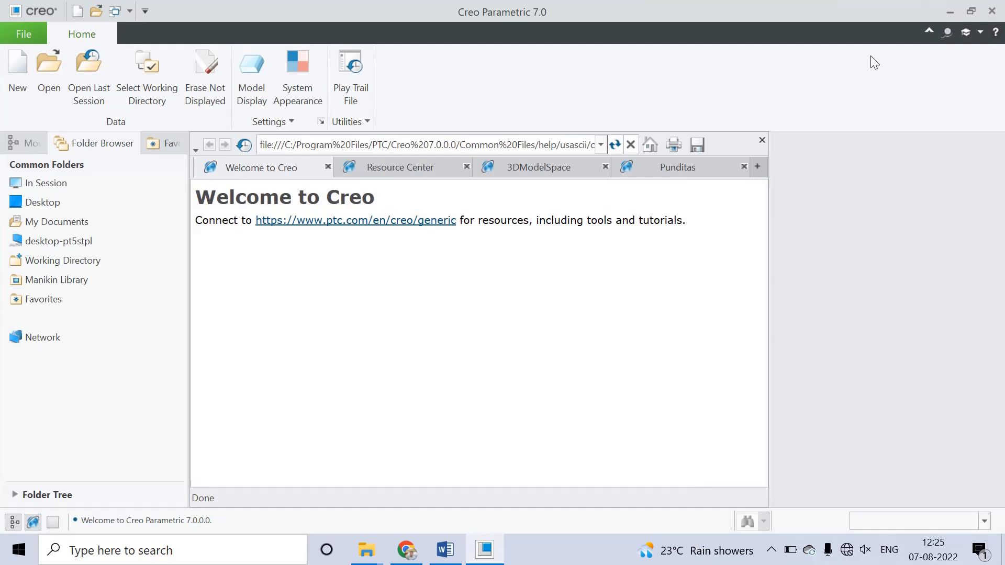
click(761, 140)
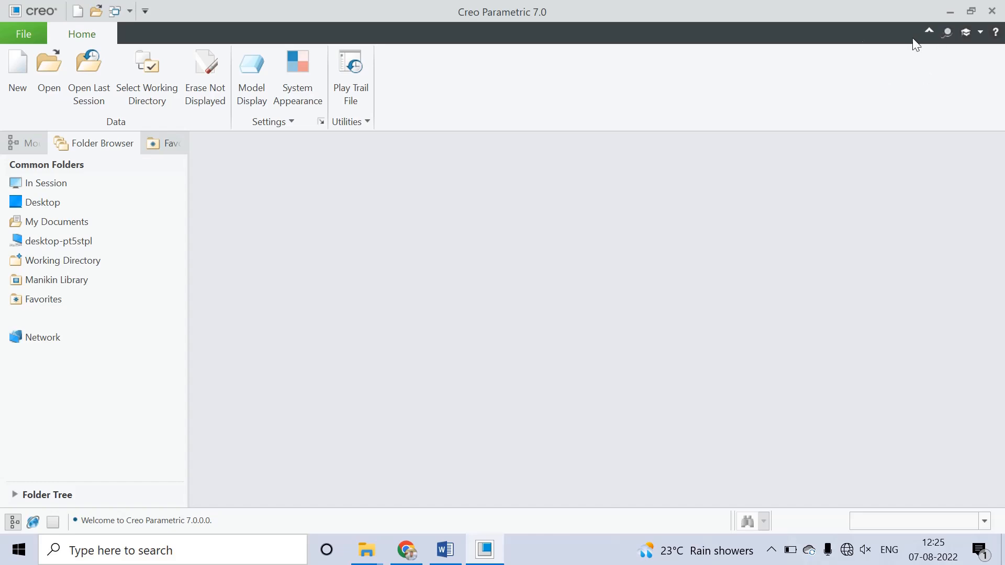
Step: Open the Milling folder on the desktop, copy its full path and return to Creo Parametric
click(948, 11)
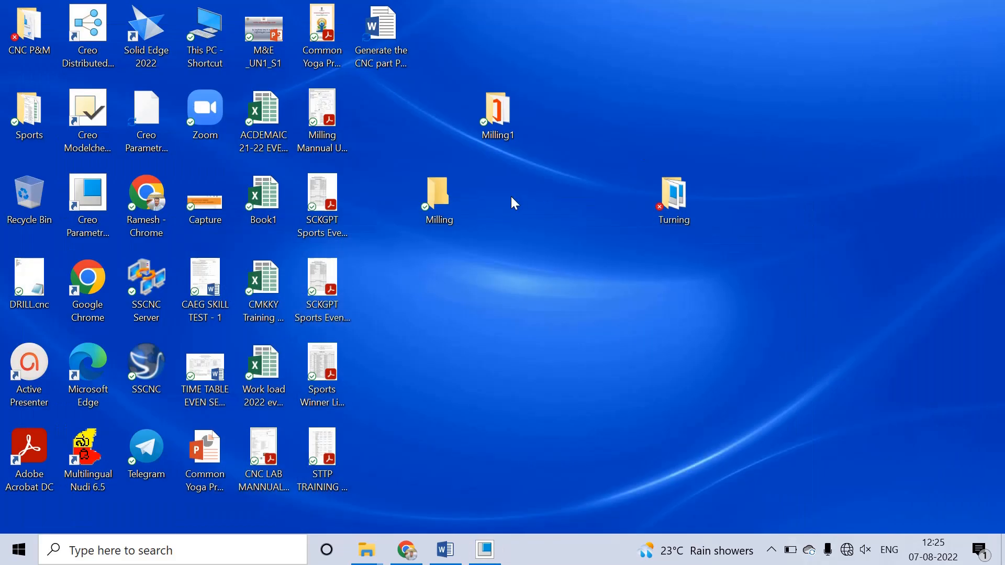
double_click(438, 196)
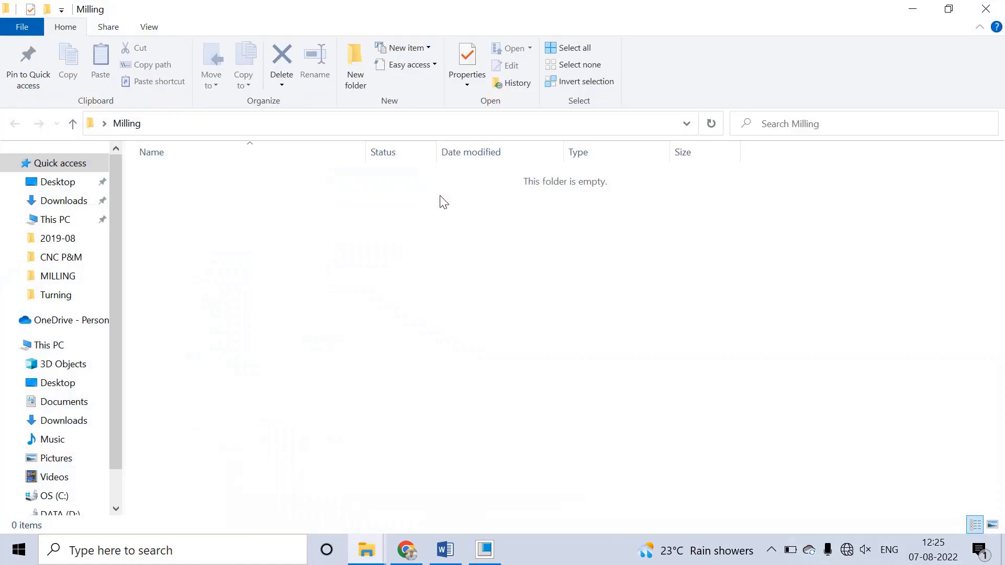
click(685, 123)
key(ctrl+c)
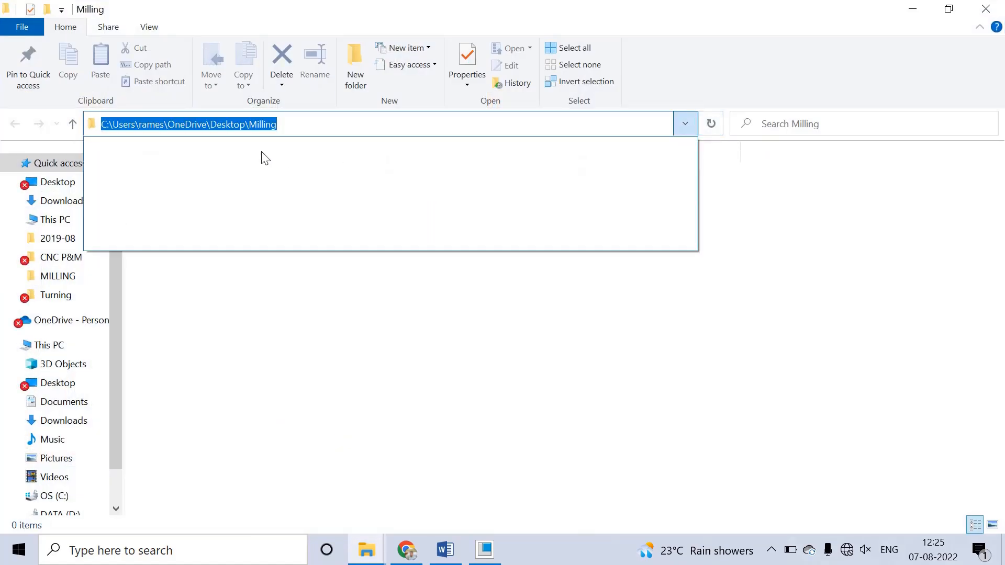
click(914, 11)
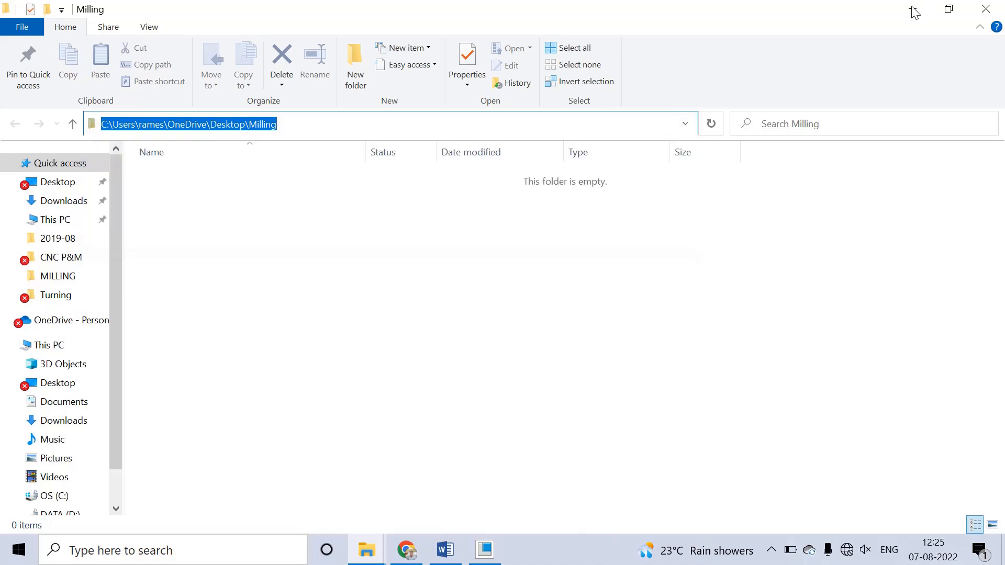
click(485, 550)
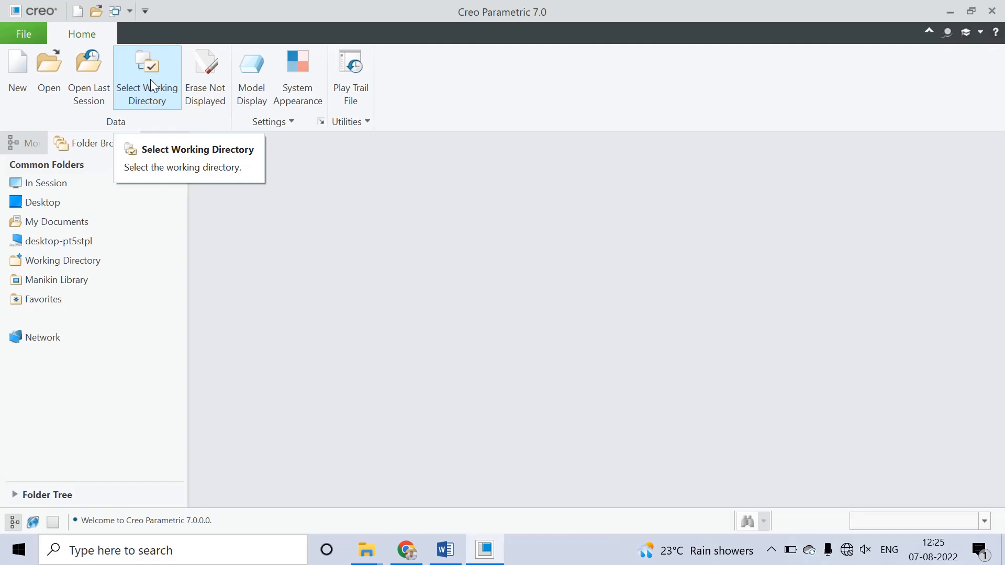
click(771, 550)
click(772, 518)
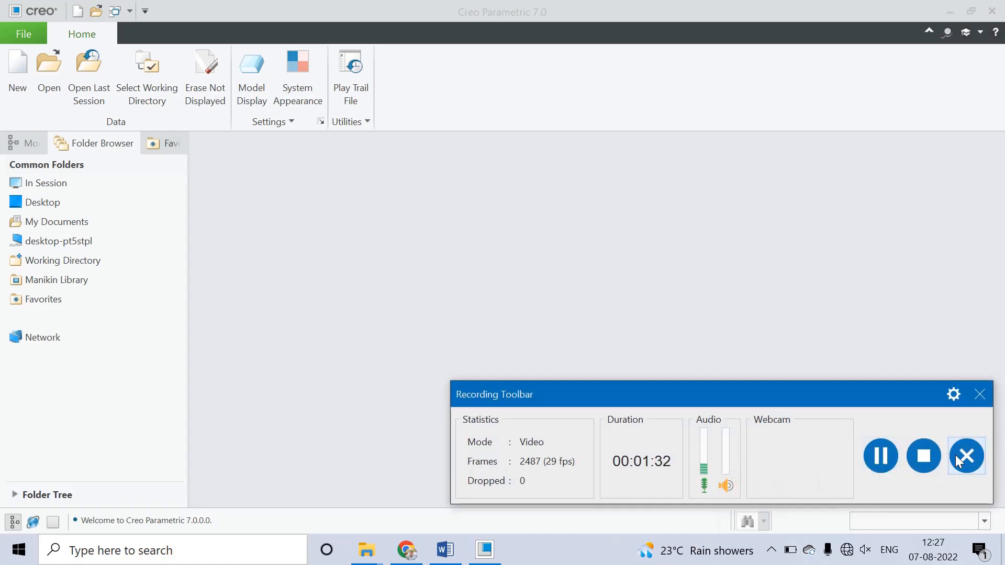
drag(909, 392, 690, 540)
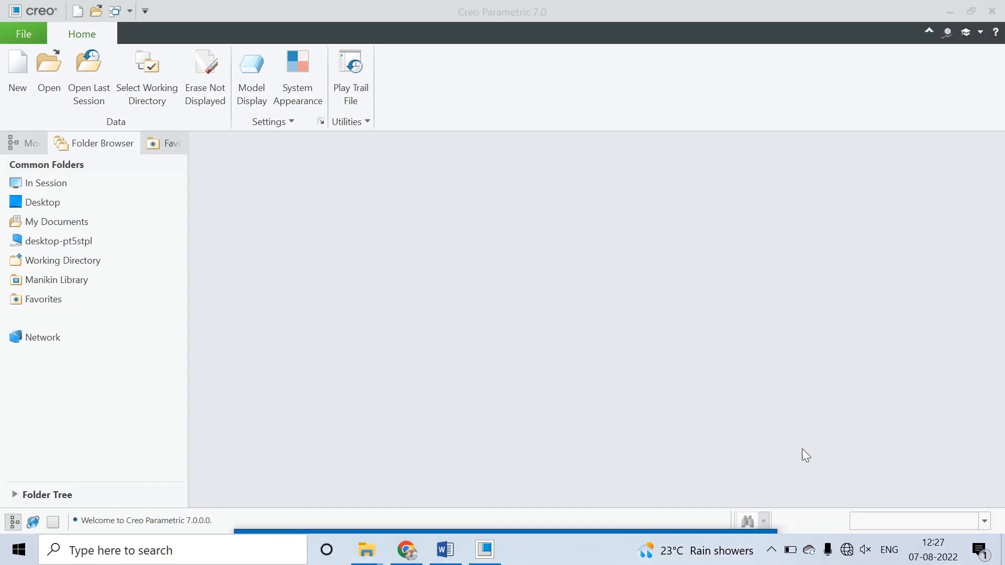
Step: Set the working directory to the Milling folder on the desktop using the copied path
click(142, 77)
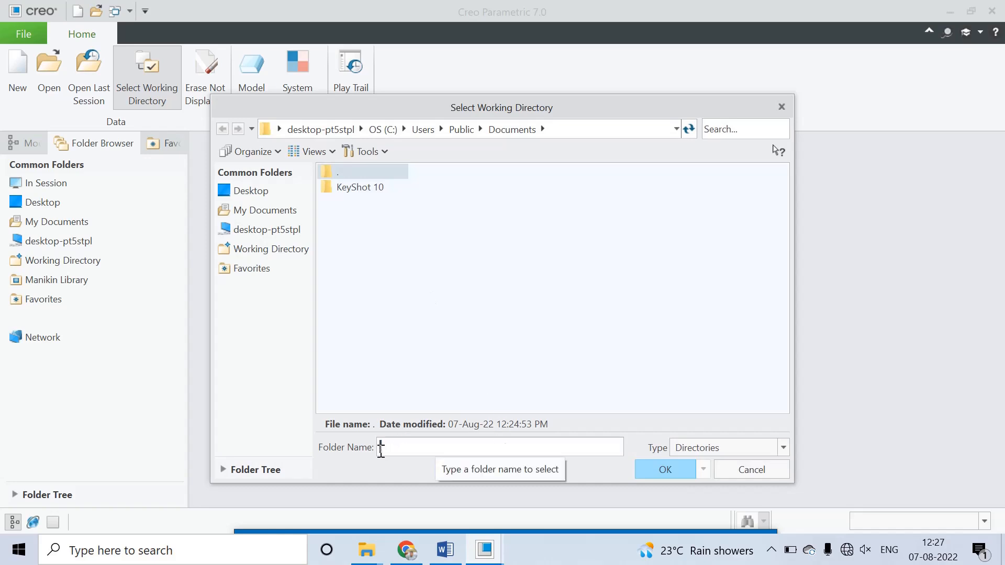
key(ctrl+v)
click(660, 469)
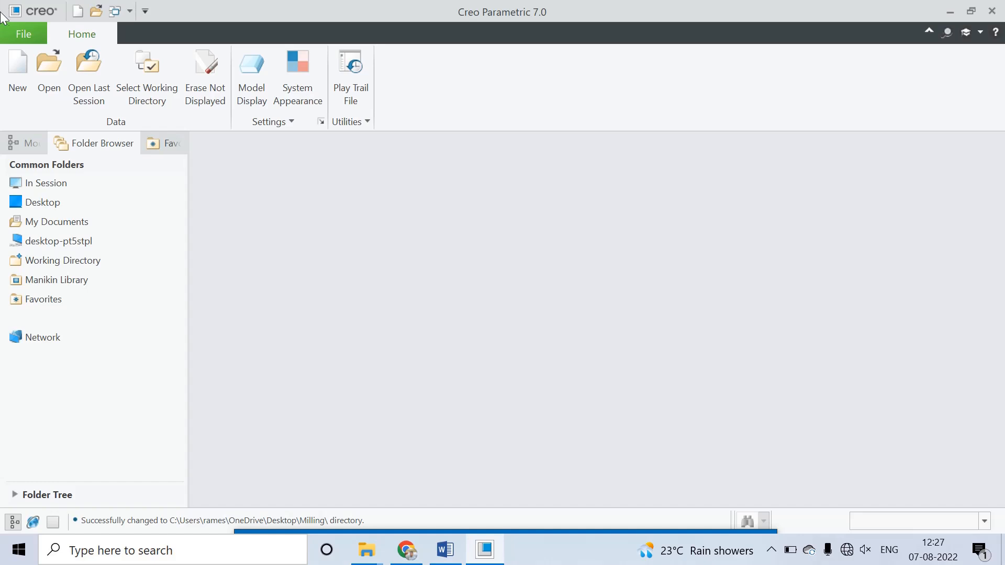
Step: Create a new solid part named prt0001 with the mmns_part_solid_abs template instead of the default template
click(19, 70)
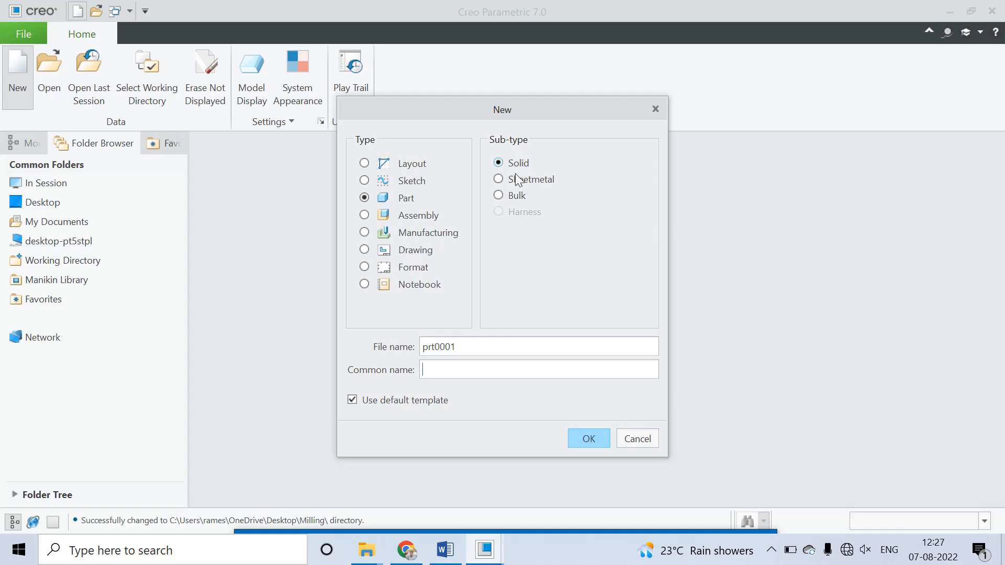
click(399, 403)
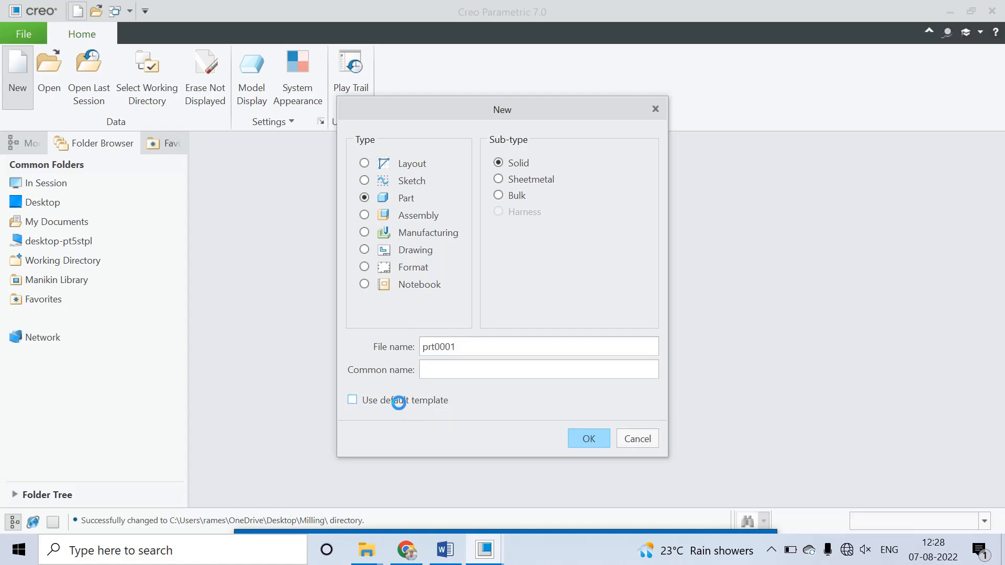
click(582, 441)
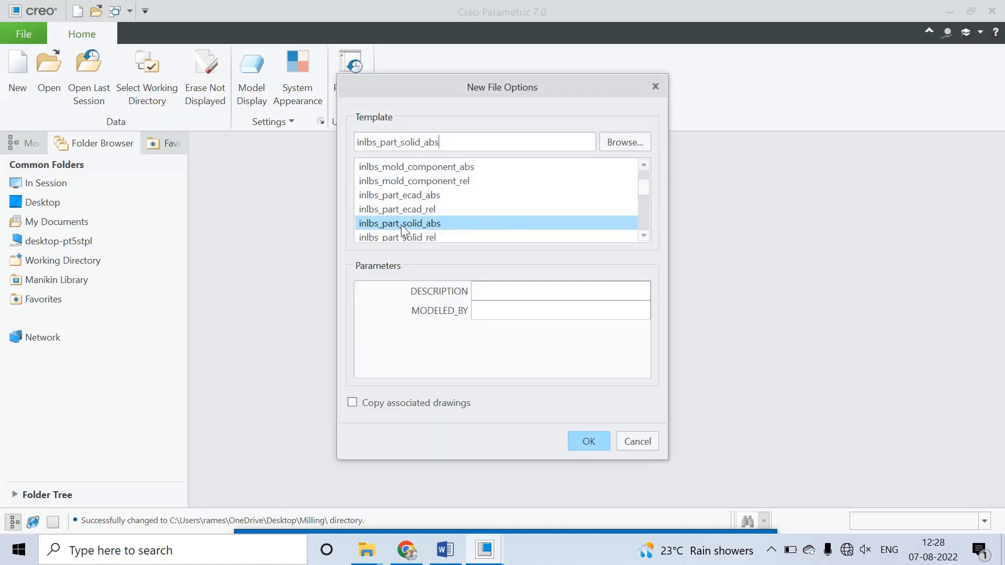
click(644, 237)
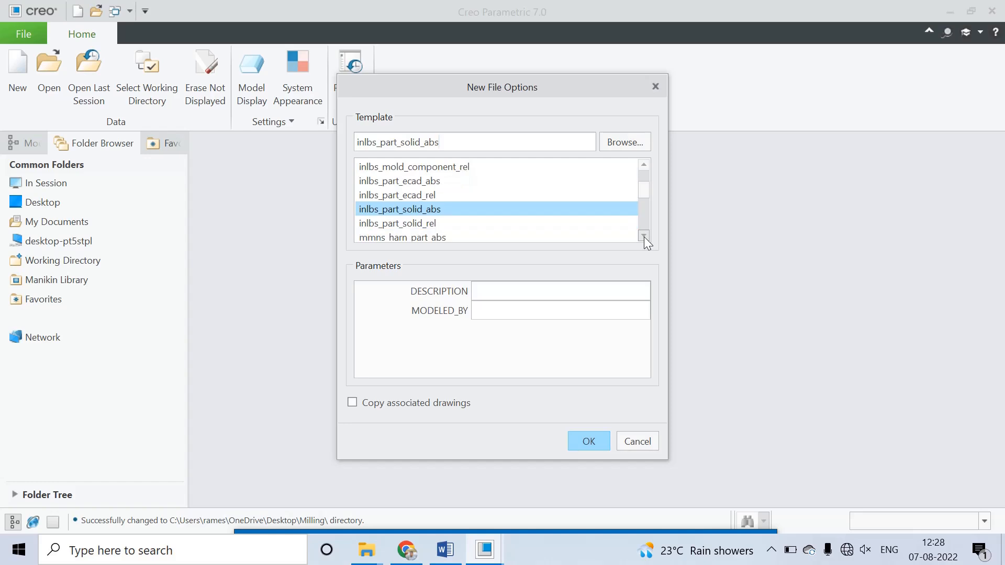
click(643, 237)
click(643, 236)
click(644, 237)
click(643, 236)
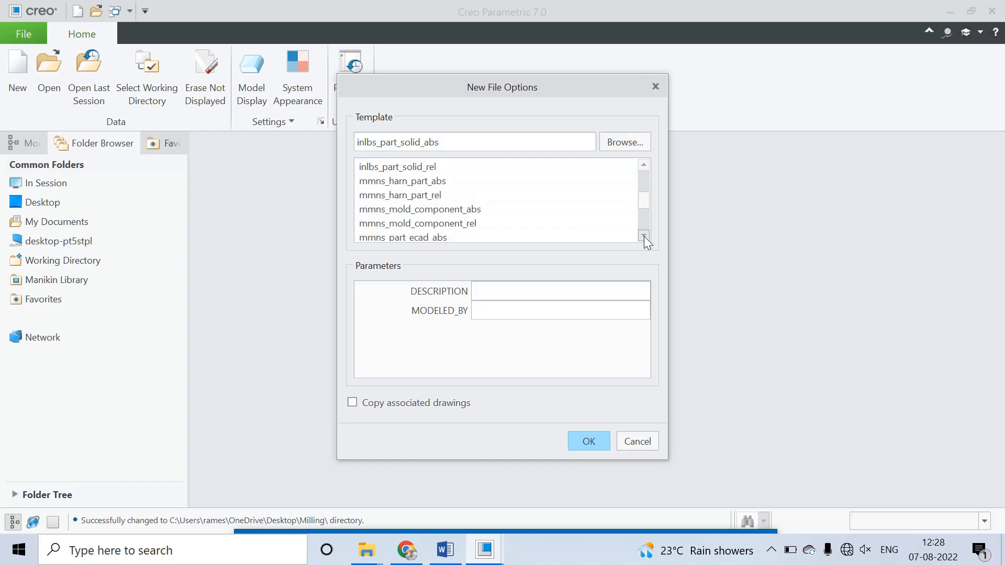
click(643, 236)
click(441, 238)
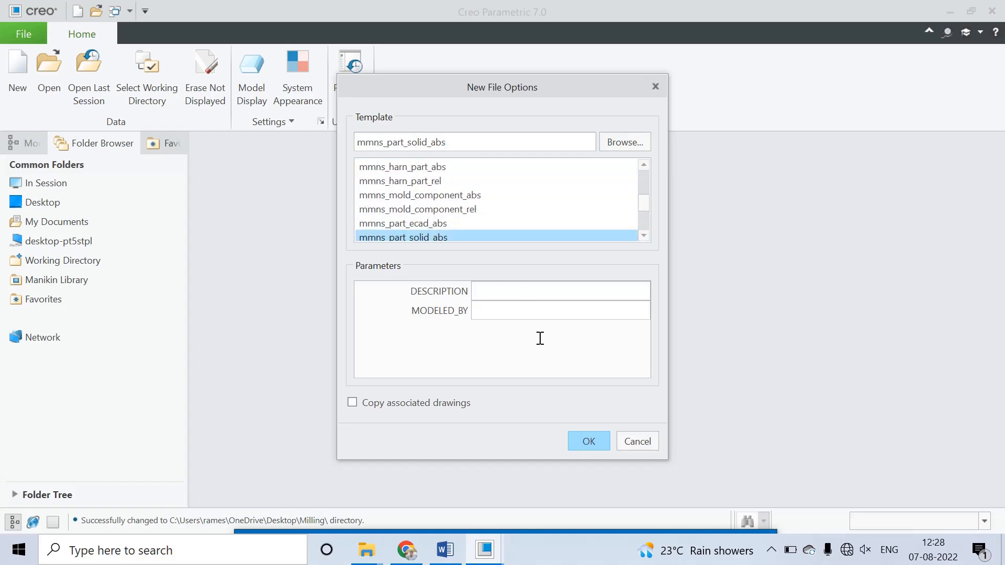
click(589, 440)
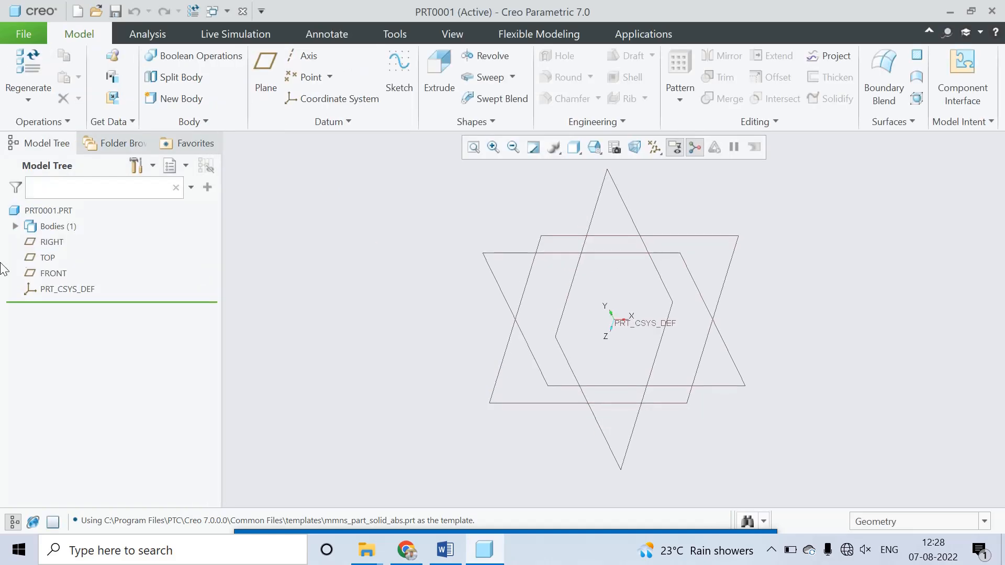
Step: Start a sketch on the FRONT plane with RIGHT as the right-facing reference and orient the view to the sketch plane
click(399, 70)
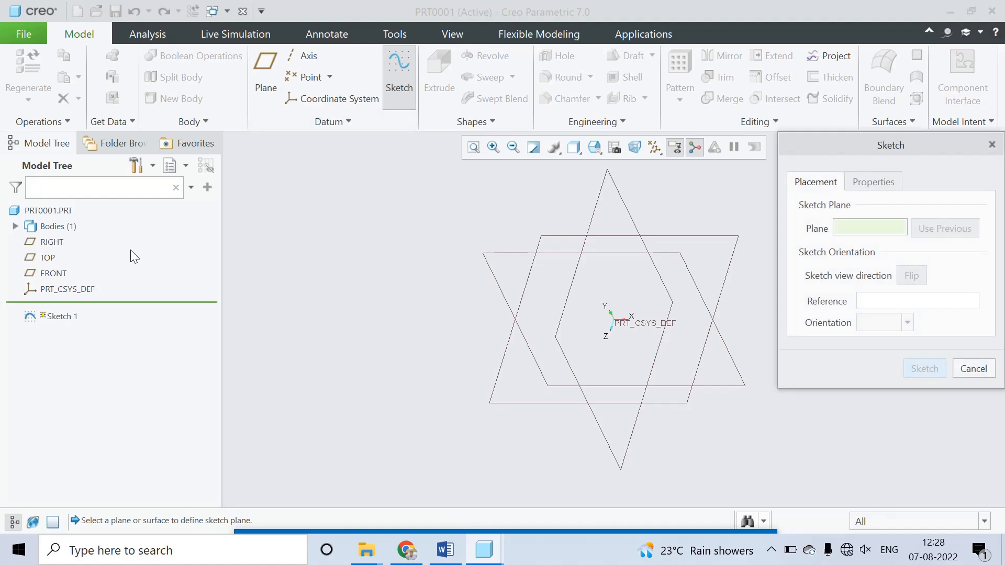
click(56, 275)
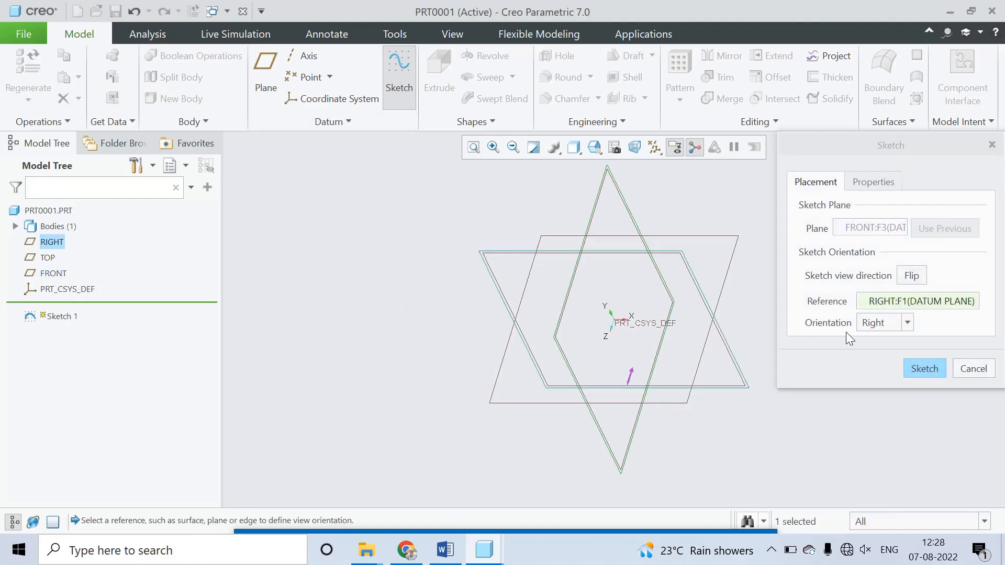
click(929, 373)
click(647, 148)
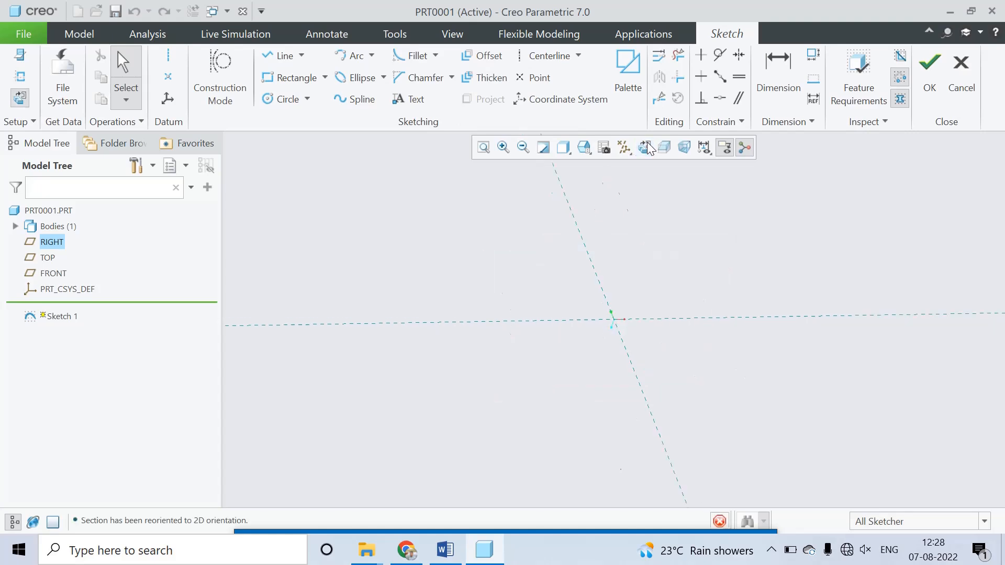
Step: Check the part drawing in Word, then sketch a center rectangle at the origin as a square about 285 mm wide
click(325, 77)
click(311, 133)
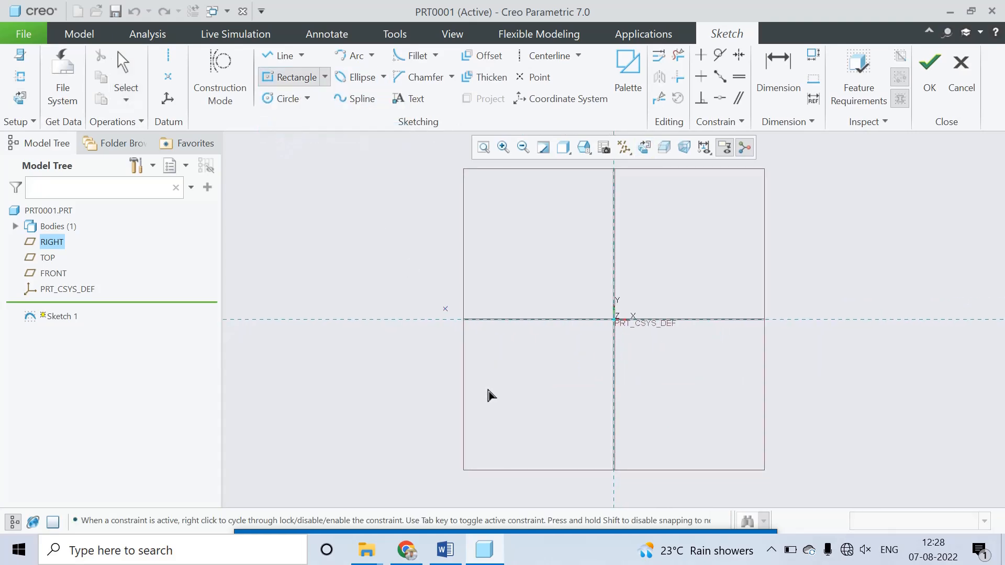
click(453, 545)
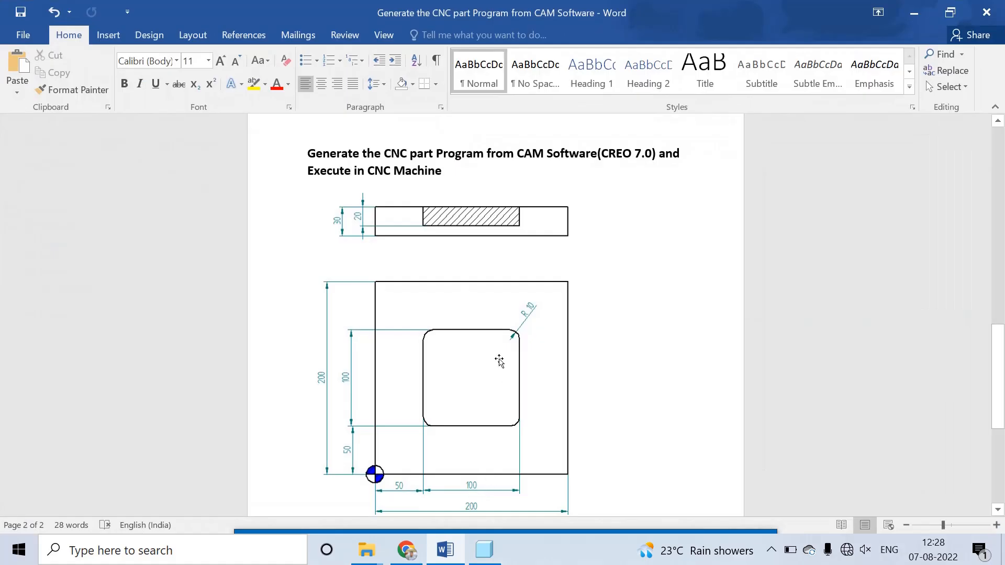
click(494, 552)
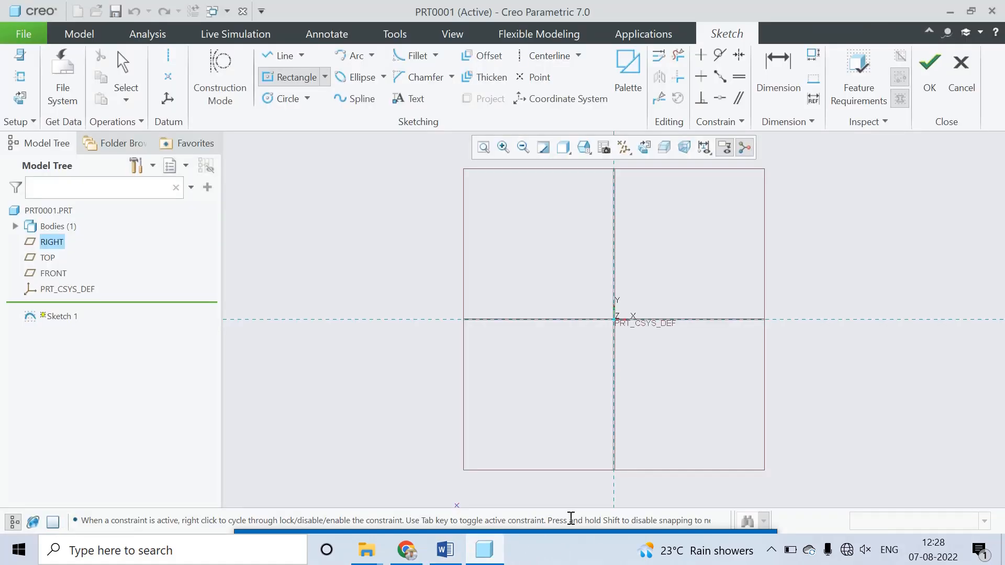
click(615, 320)
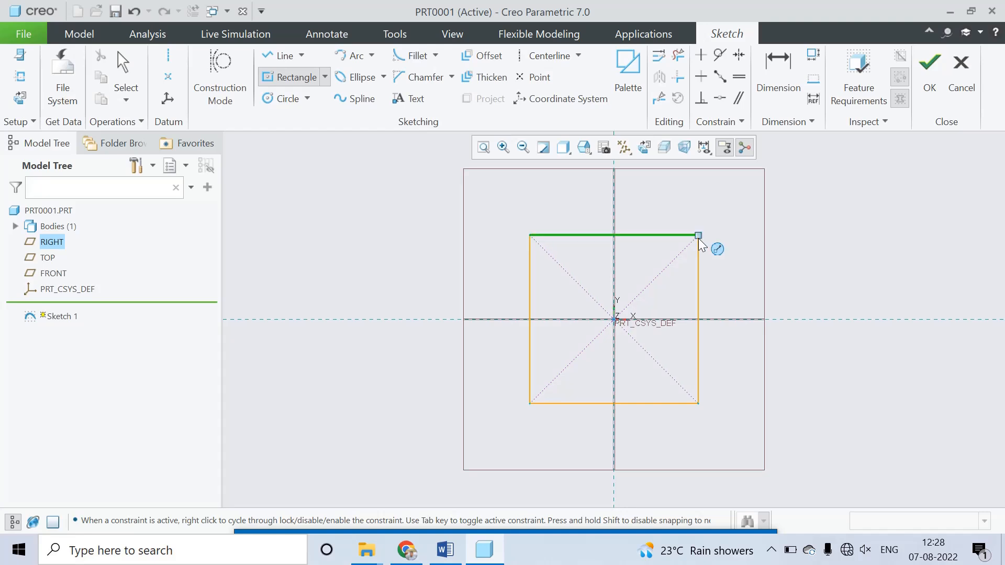
click(699, 237)
middle_click(700, 234)
Step: Set the square's side length to 200 mm and finish the sketch
double_click(593, 224)
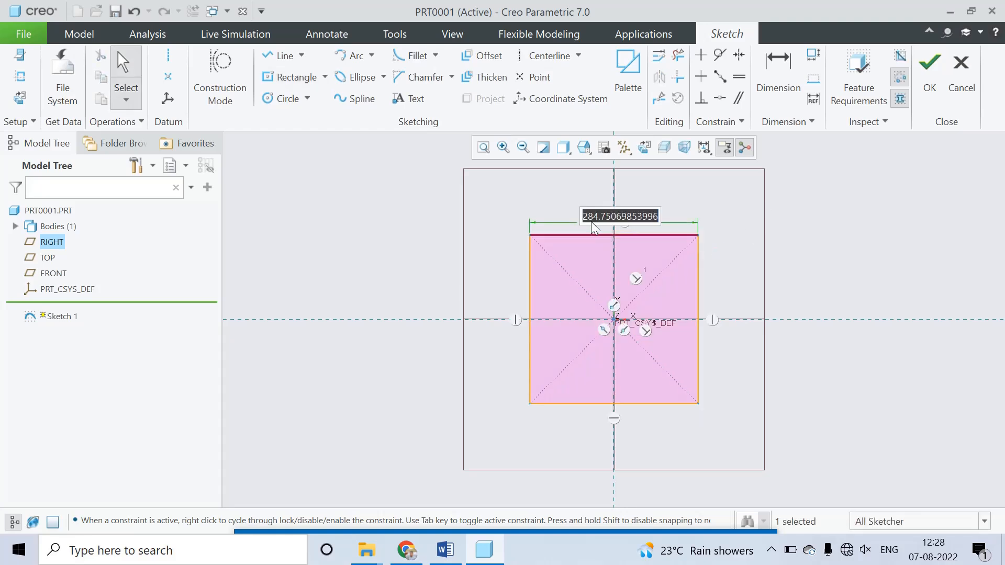
text(20)
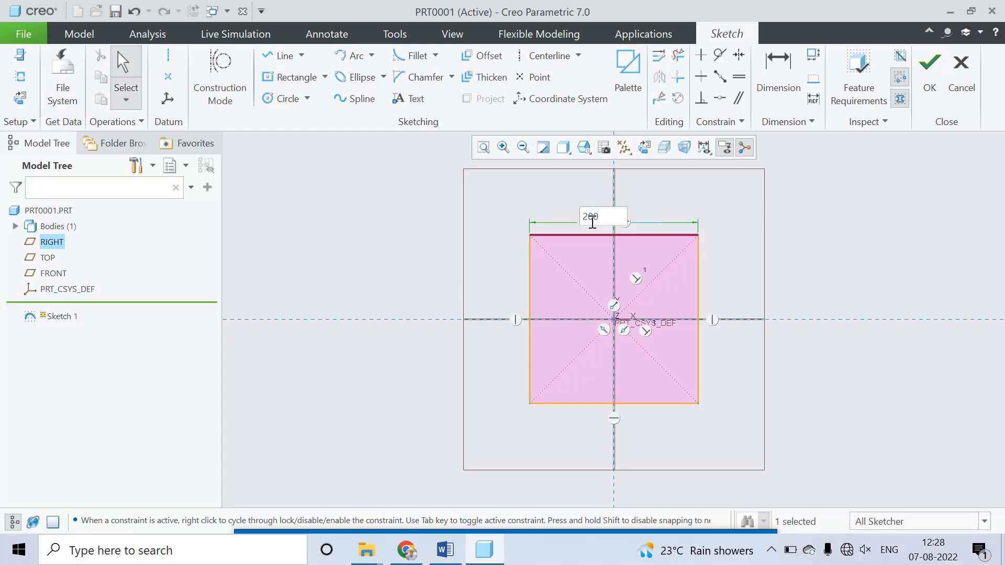
text(0)
key(Return)
scroll(672, 330, down, 6)
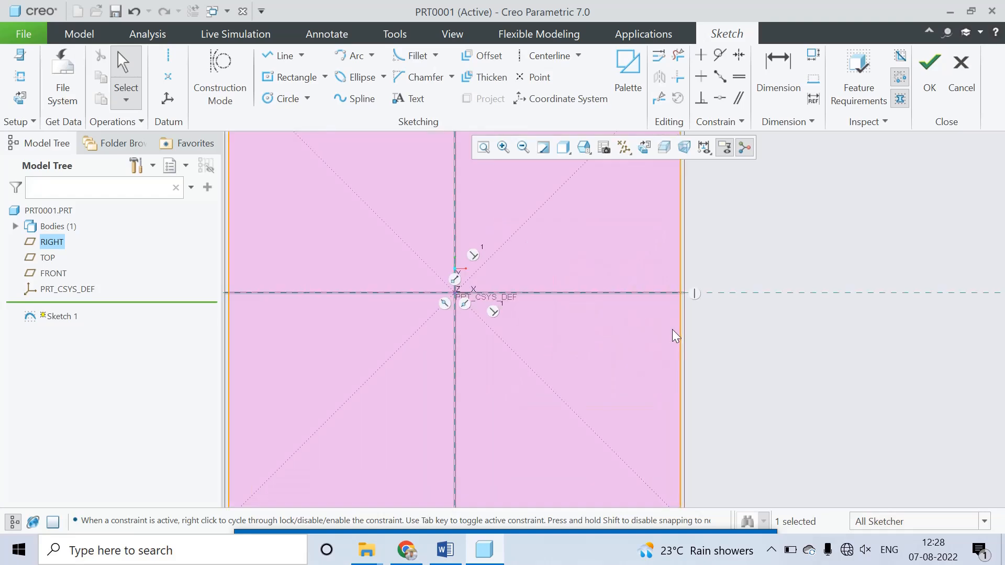
scroll(664, 403, up, 5)
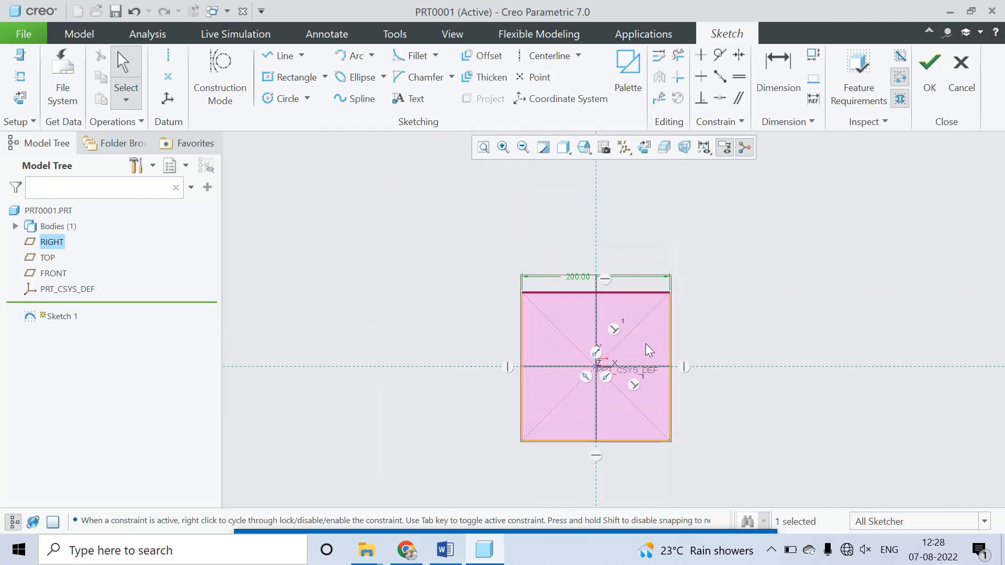
scroll(624, 334, down, 2)
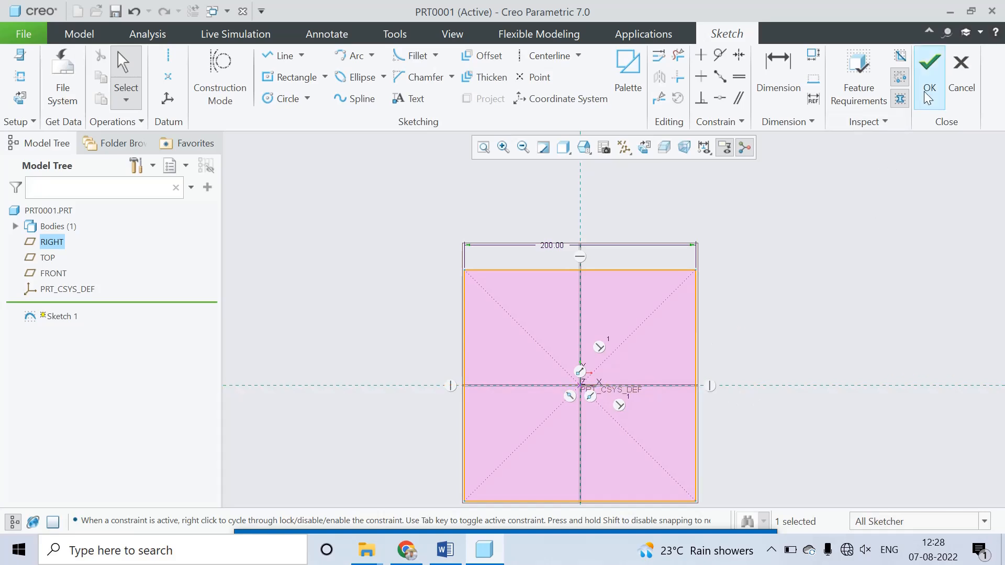
click(929, 73)
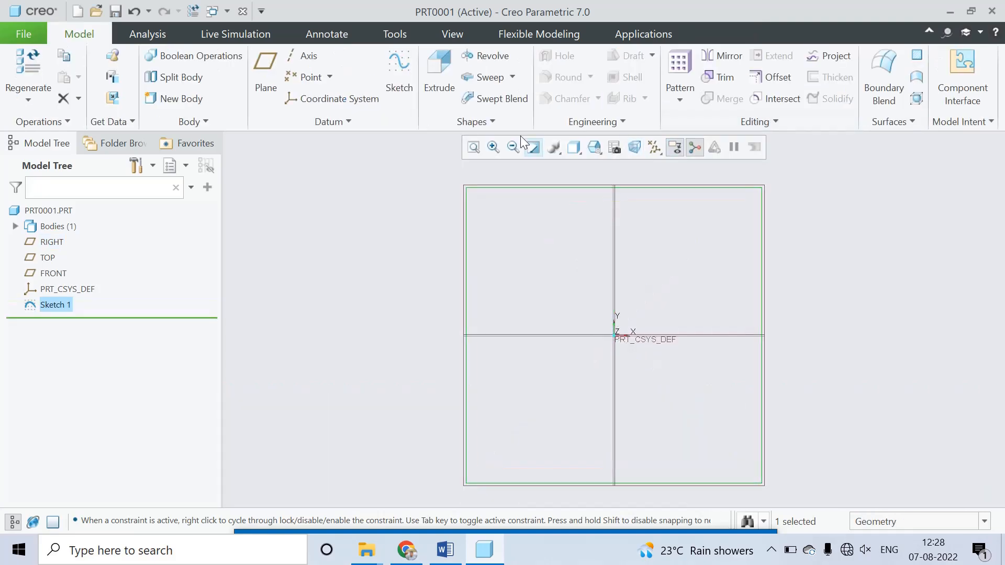
Step: Extrude the 200 mm square sketch as a solid to a depth of 30 mm
click(442, 85)
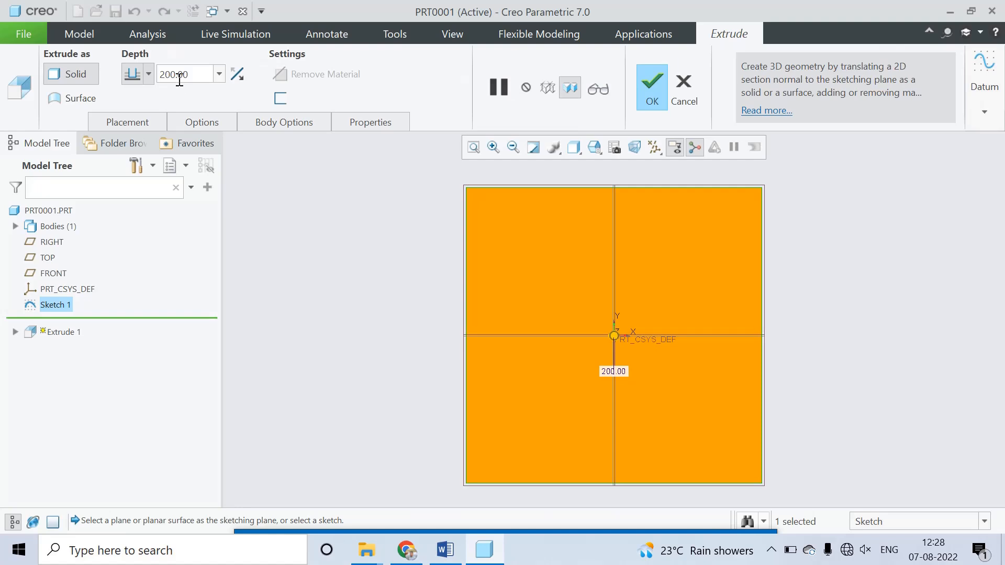
double_click(179, 79)
text(30)
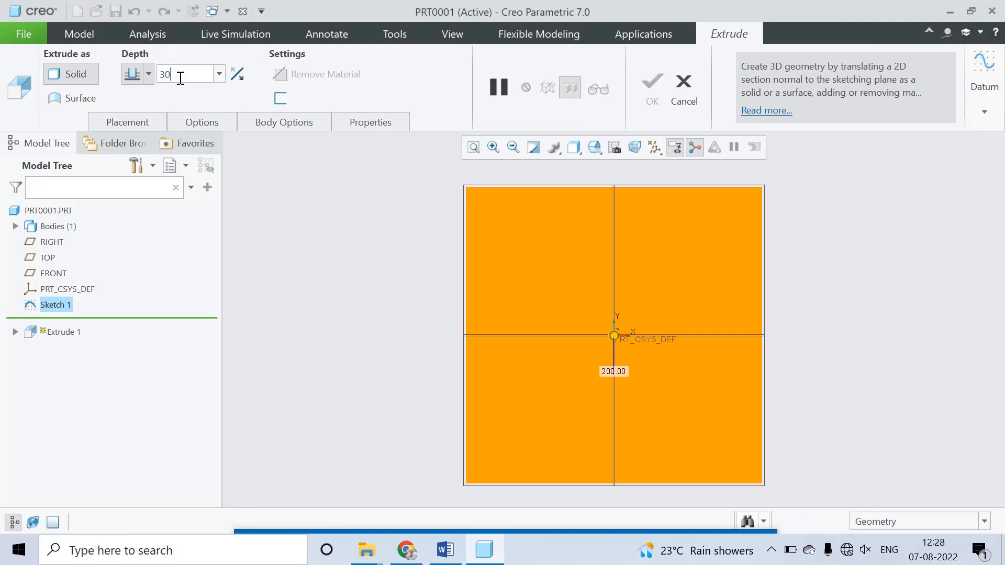
key(Return)
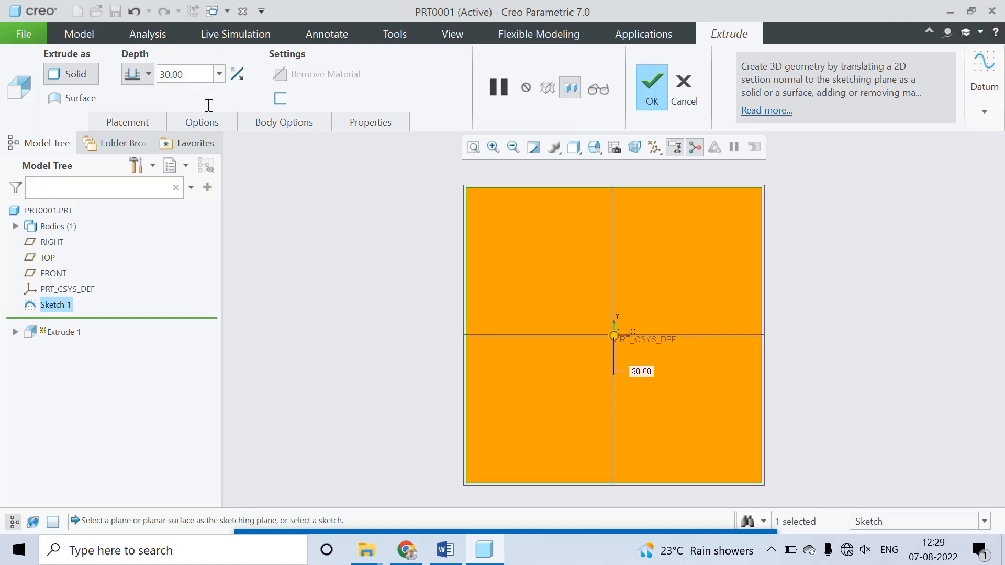
click(652, 91)
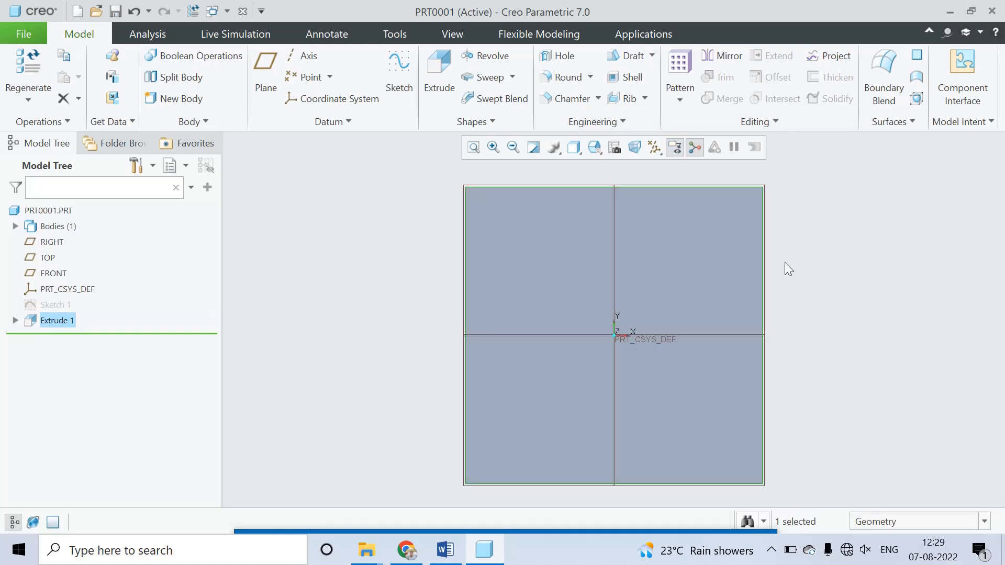
Step: Start a new extrude sketch on the block's front face and orient the view to the sketch plane
middle_drag(785, 262, 764, 281)
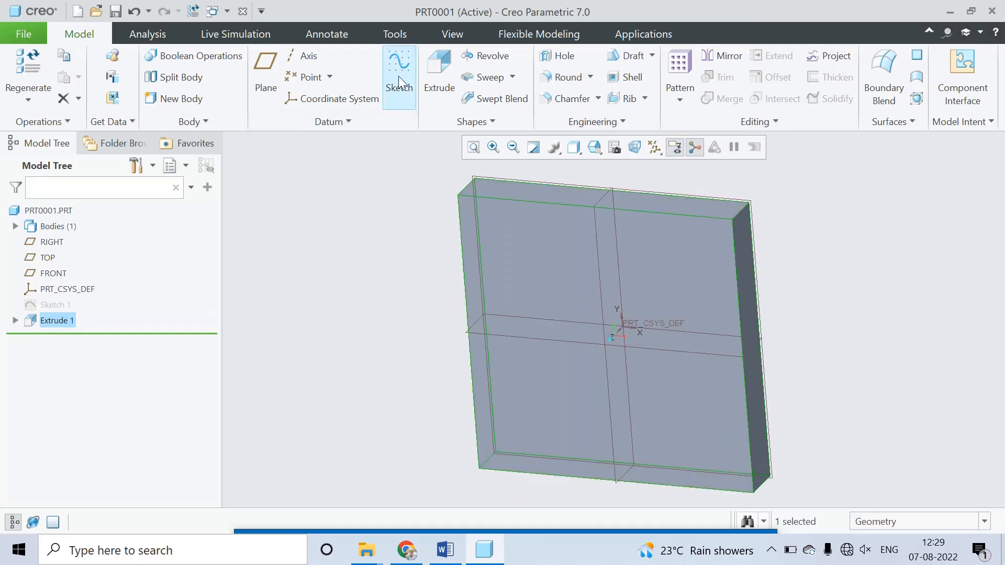
click(438, 72)
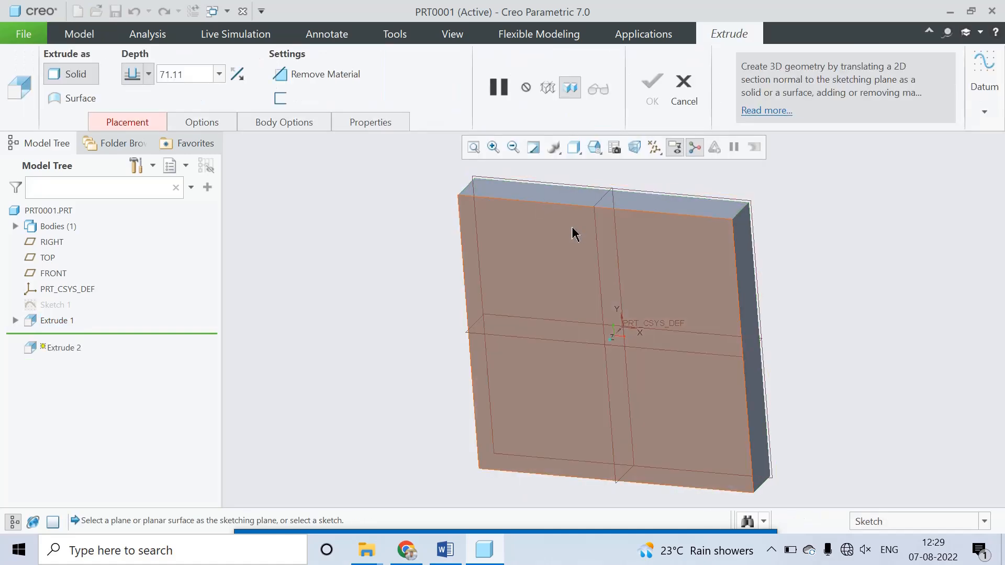
click(572, 227)
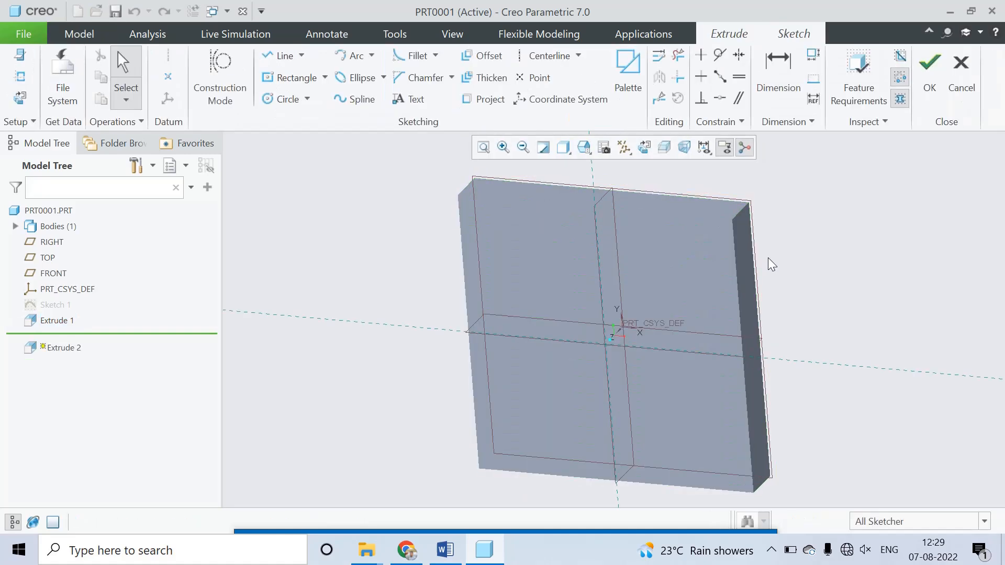
click(682, 147)
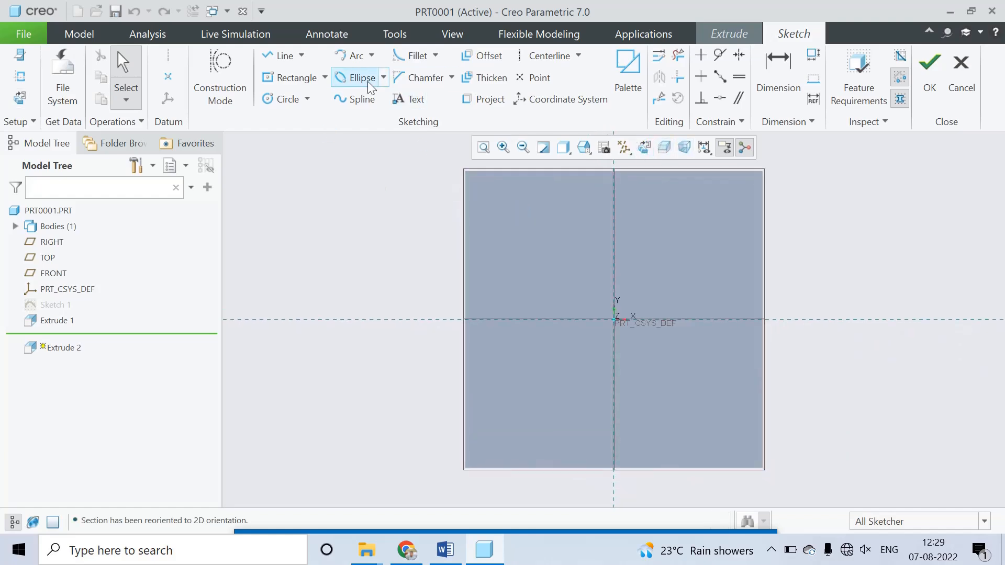
Step: Sketch a center rectangle at the origin, about 110 mm wide and 123 mm high
click(287, 79)
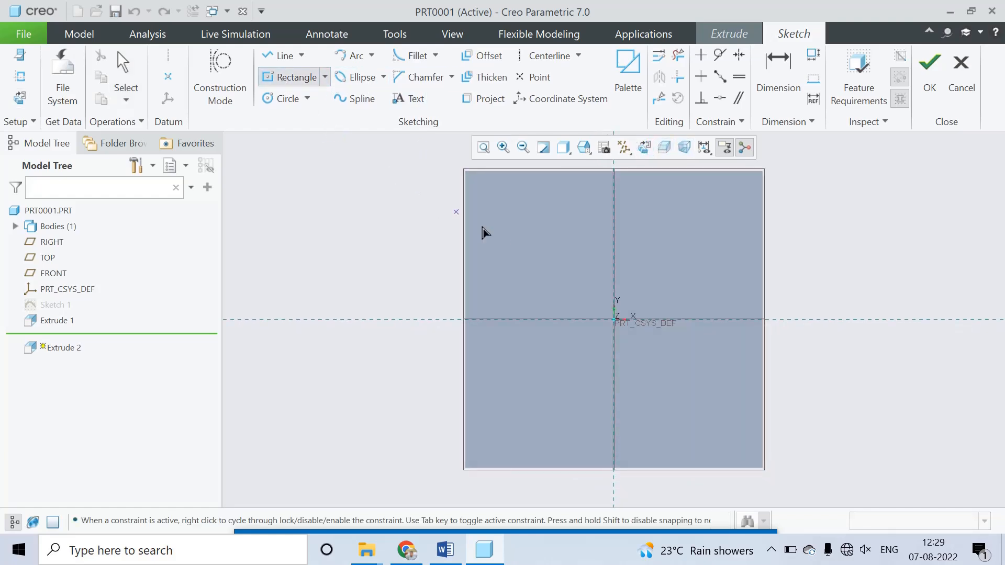
click(615, 319)
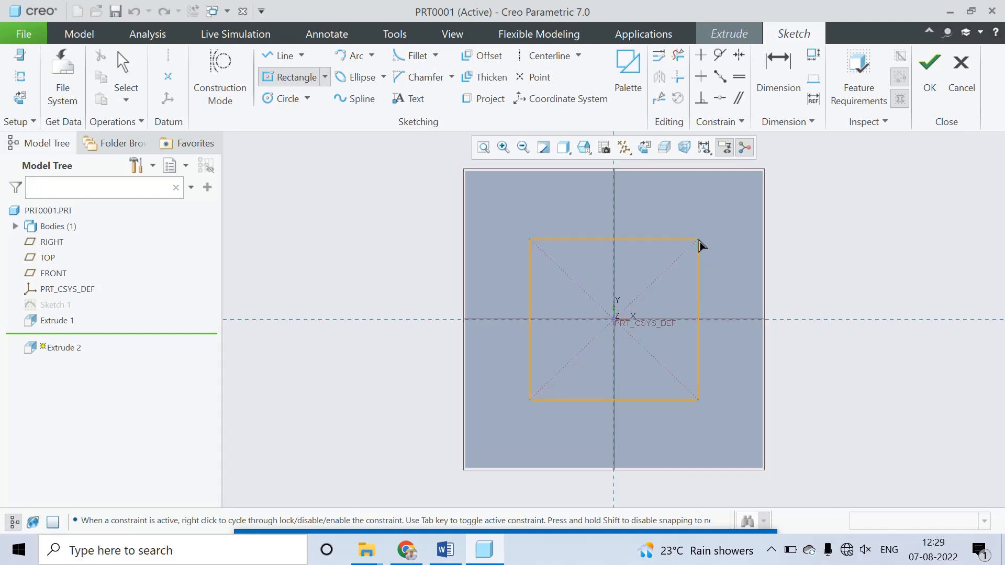
click(696, 229)
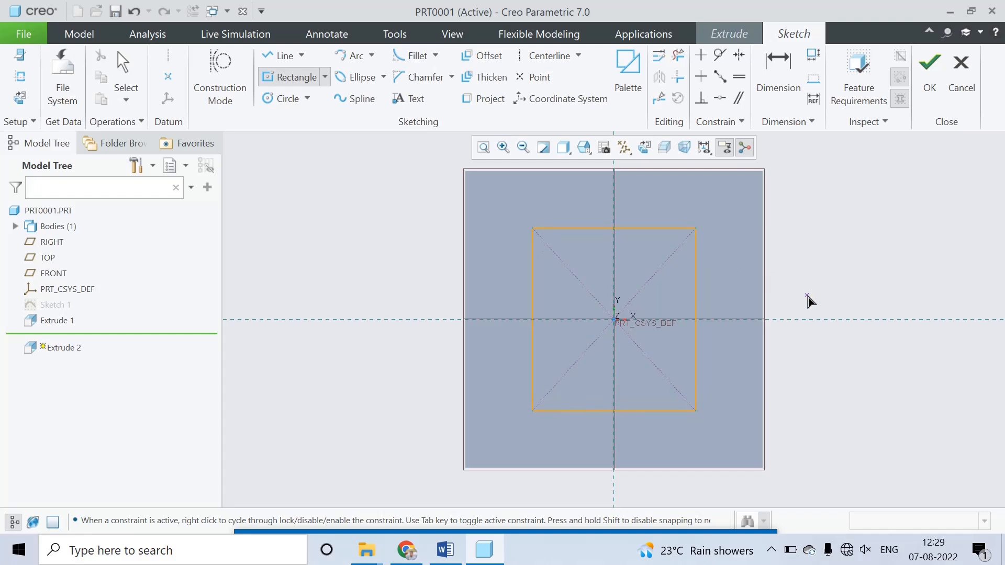
middle_click(808, 301)
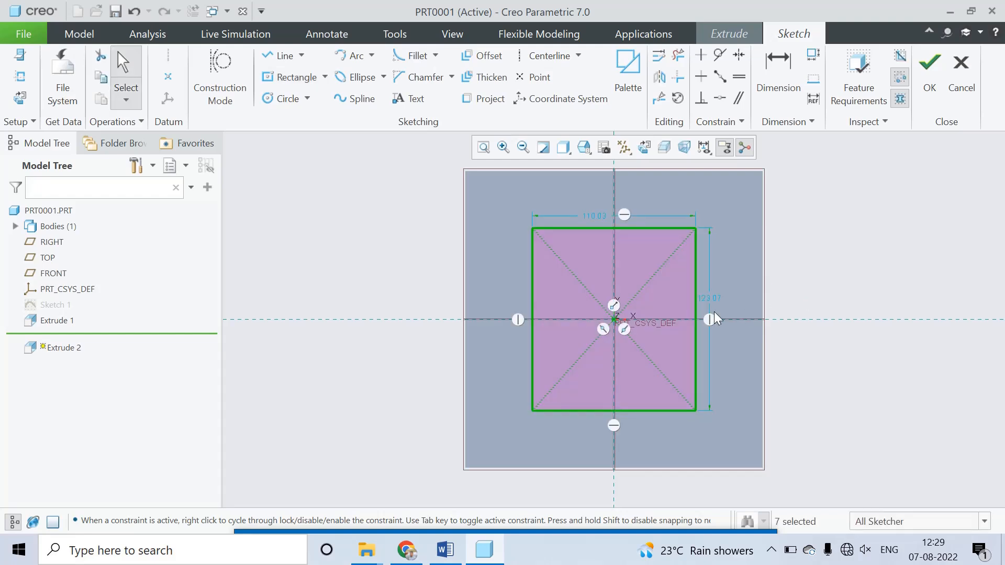
Step: Set the rectangle's width and height to 100 mm each
double_click(601, 220)
text(100)
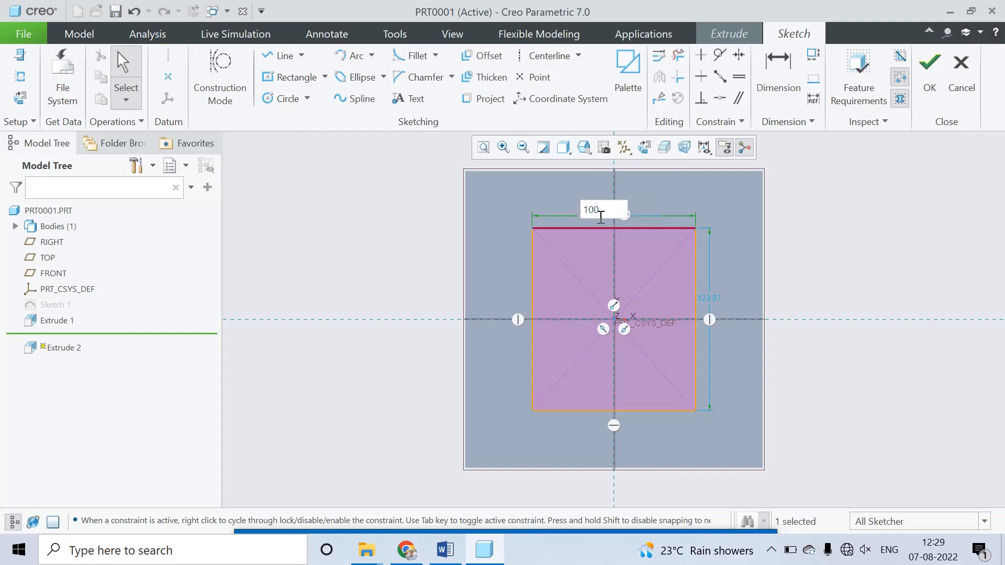
key(Return)
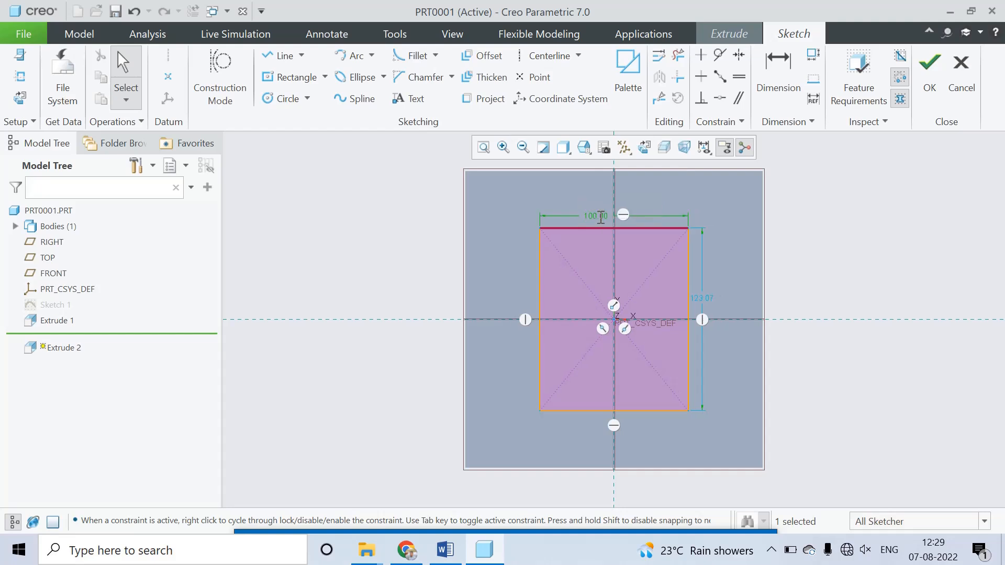
double_click(700, 299)
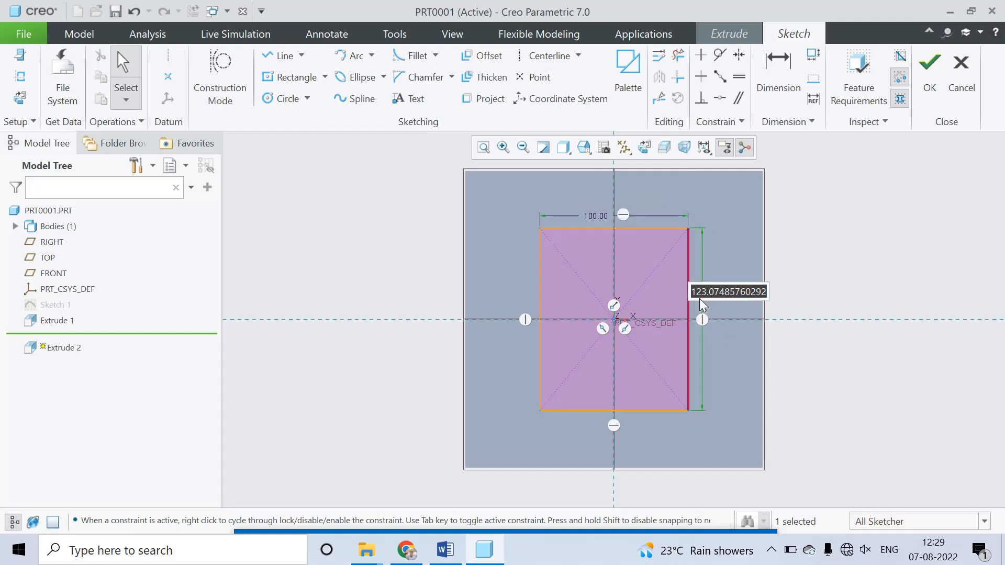
text(100)
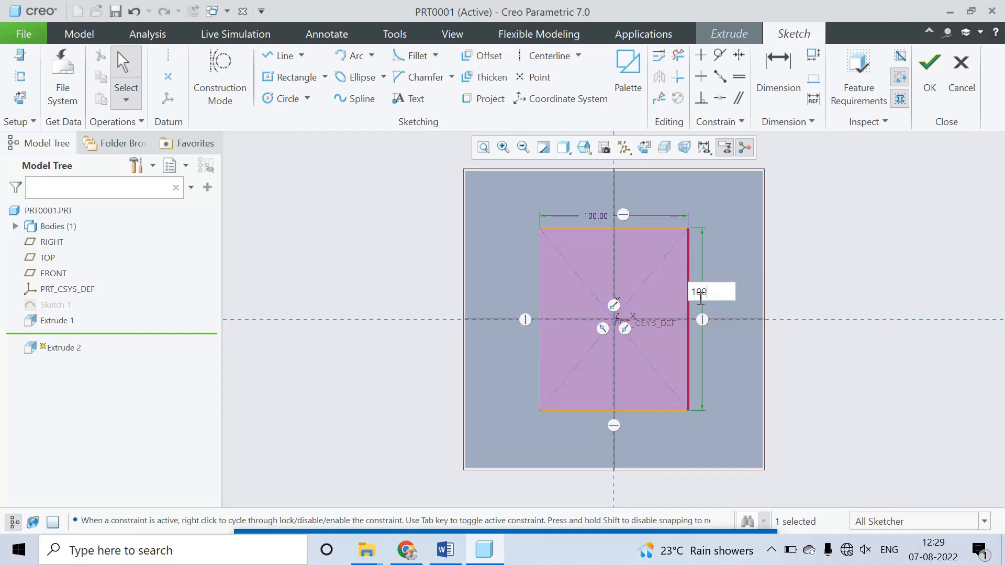
key(Return)
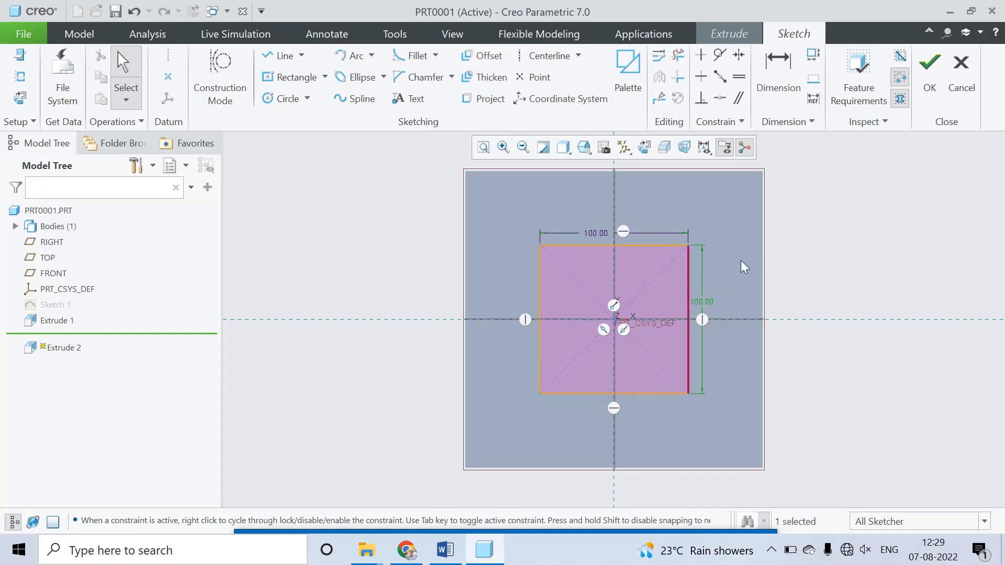
Step: Fillet the upper-right corner of the 100 mm square with a 10 mm radius
click(400, 55)
click(675, 246)
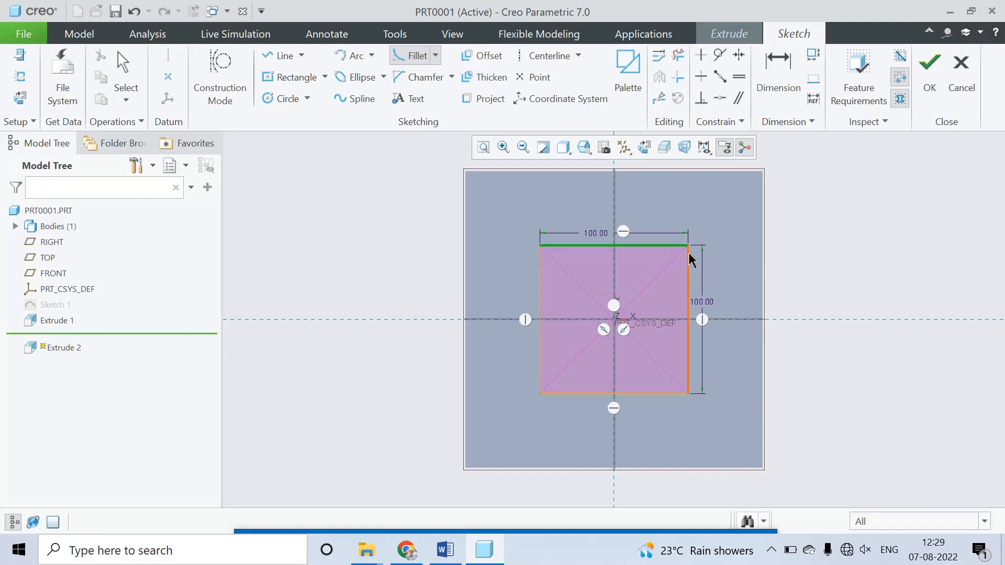
click(688, 257)
scroll(704, 257, down, 3)
middle_click(717, 255)
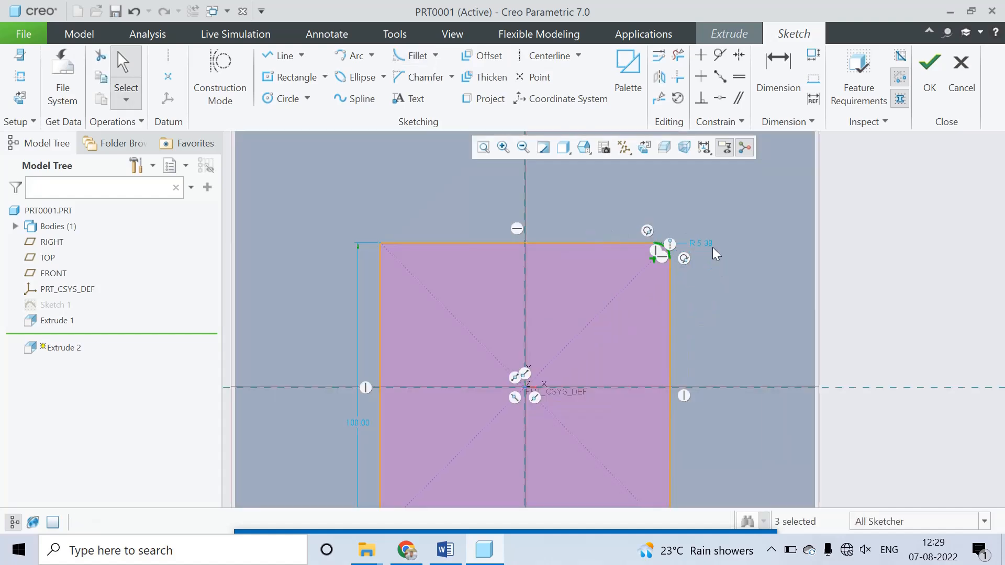
double_click(707, 246)
text(10)
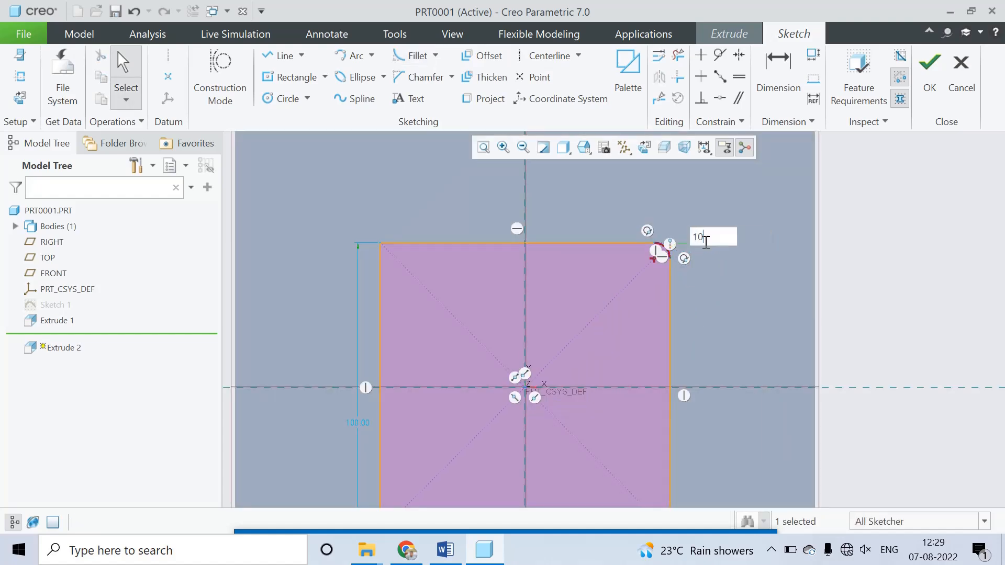
key(Return)
scroll(670, 253, up, 3)
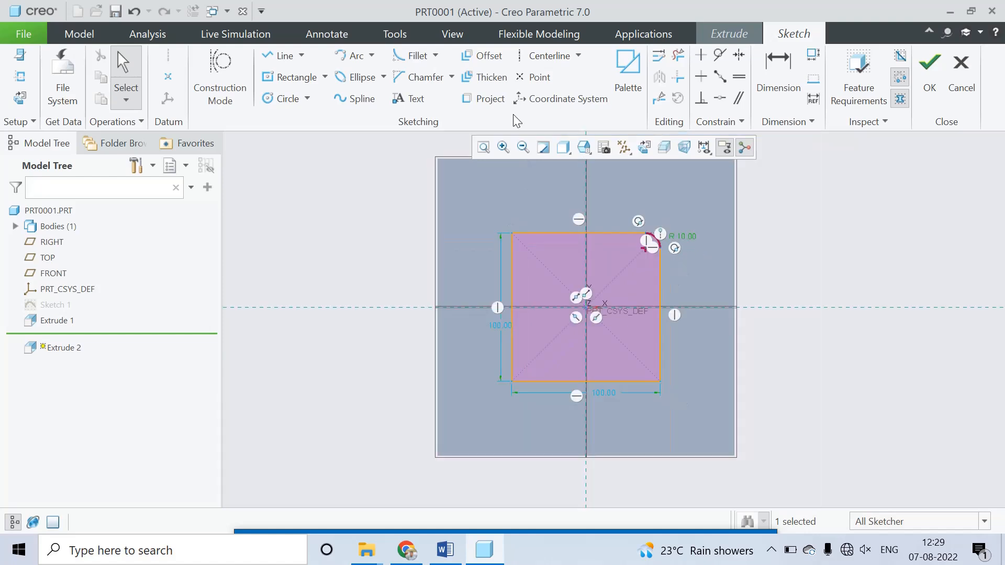
Step: Fillet the lower-right corner of the square with a 10 mm radius
click(415, 59)
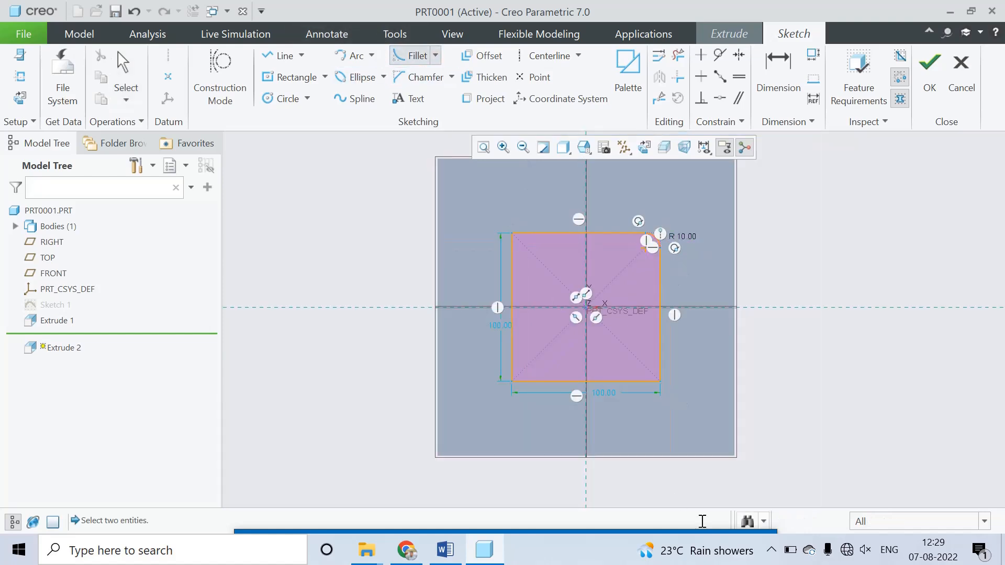
click(647, 382)
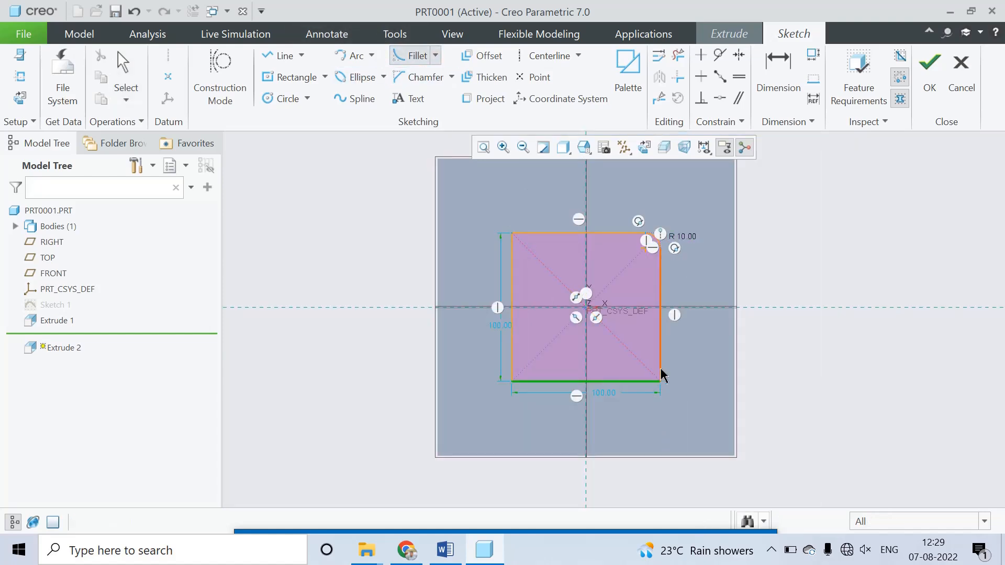
click(660, 373)
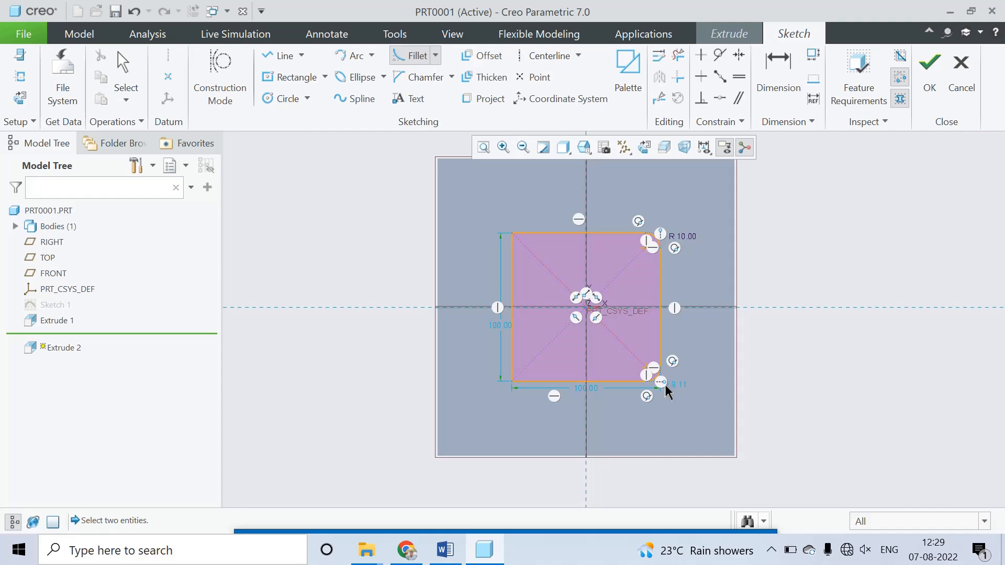
middle_click(686, 391)
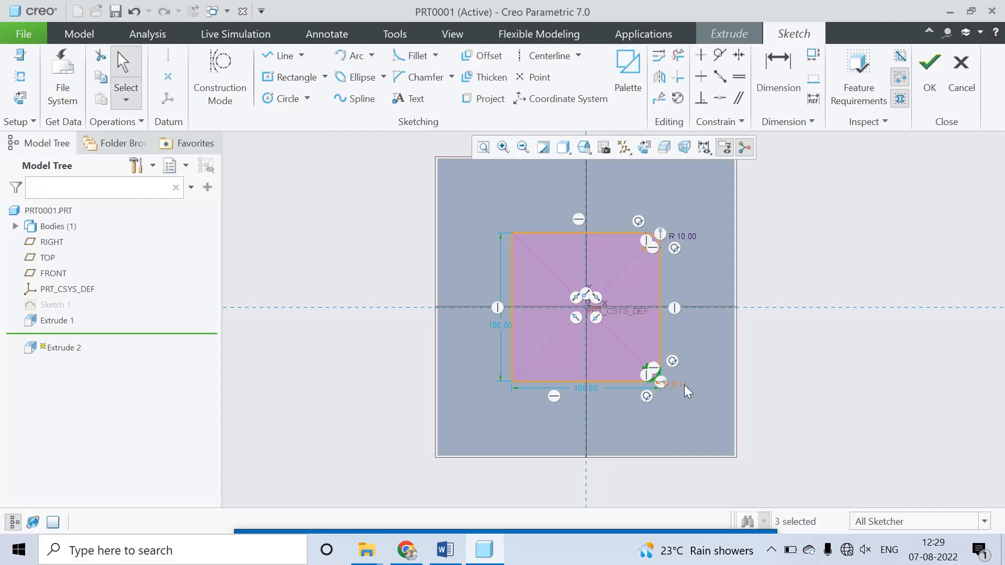
double_click(683, 387)
text(10)
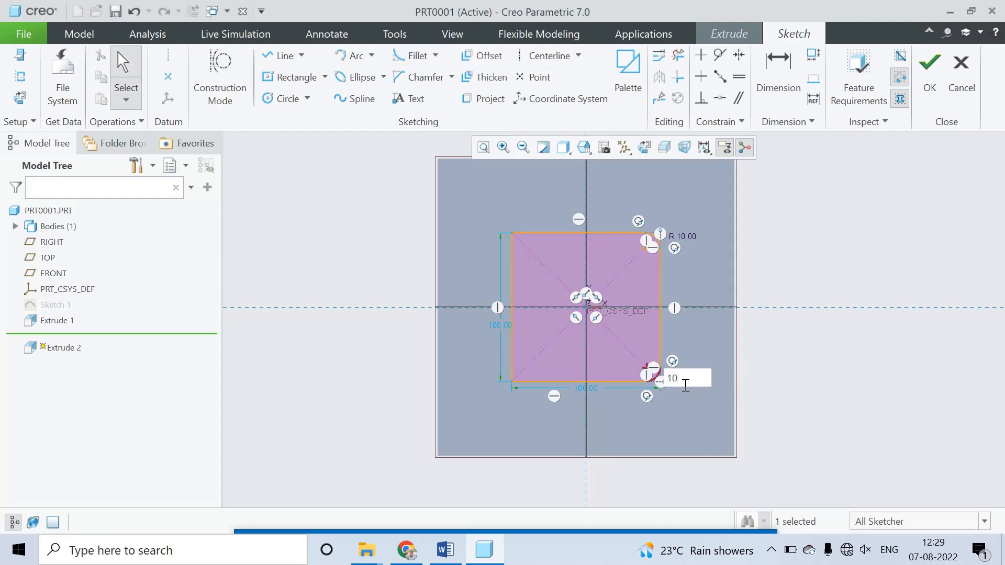
key(Return)
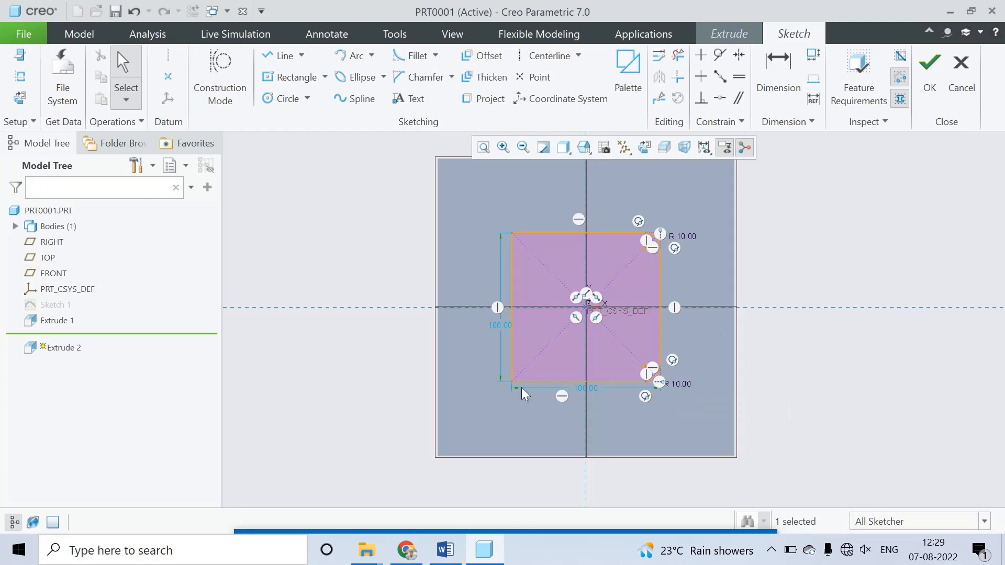
Step: Fillet the lower-left corner of the square with a 10 mm radius
click(411, 55)
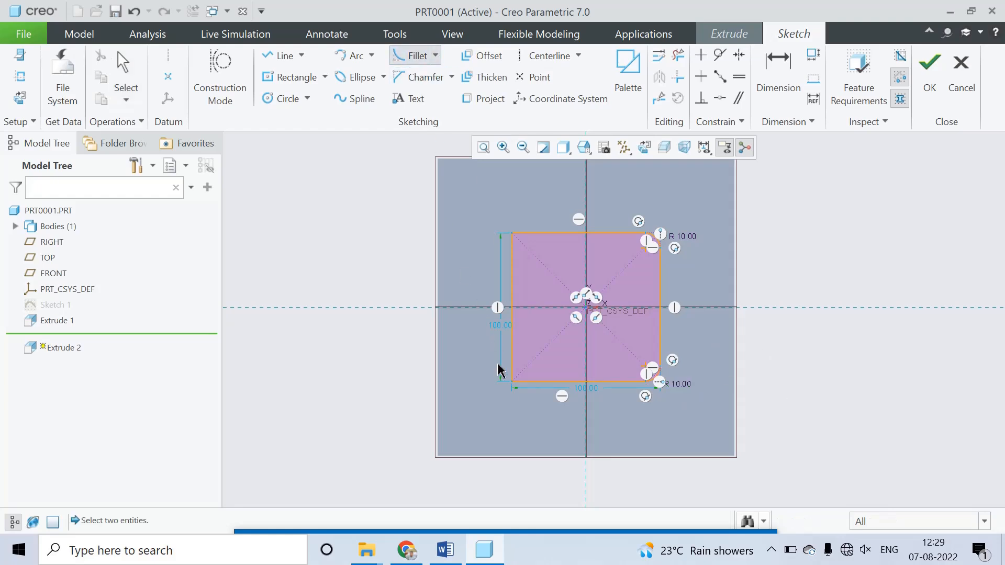
click(519, 381)
click(512, 375)
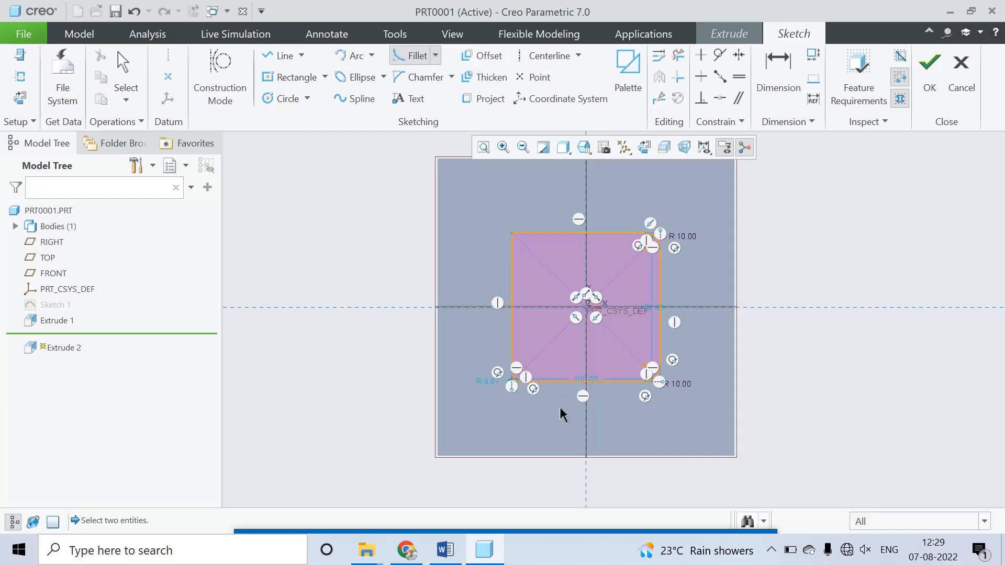
middle_click(526, 400)
double_click(488, 383)
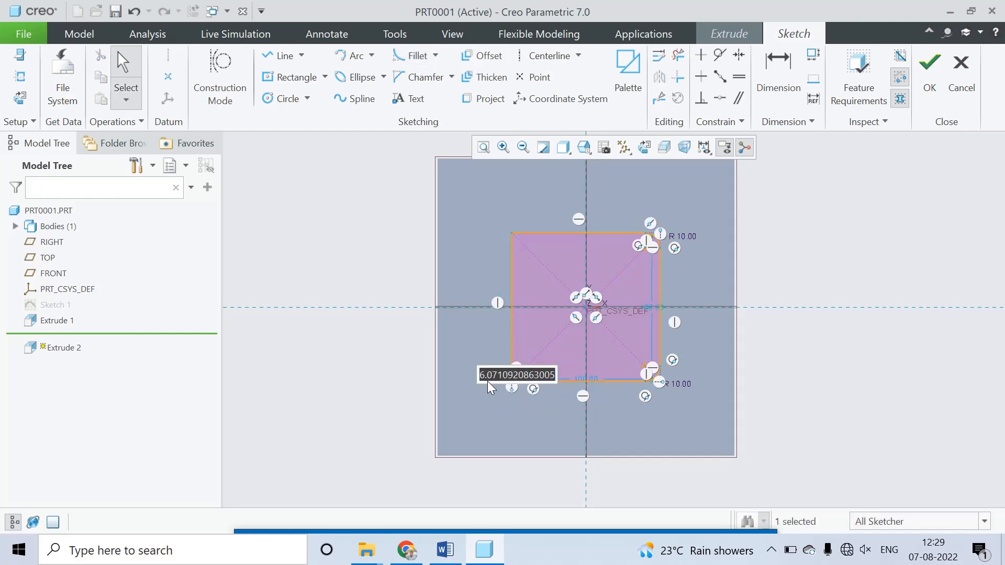
text(10)
key(Return)
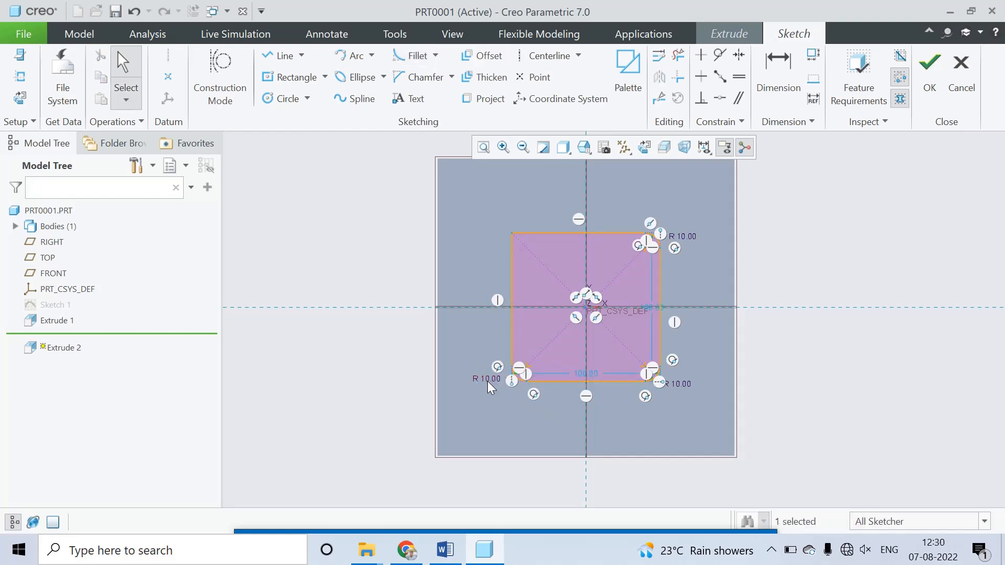
Step: Fillet the upper-left corner of the square with a 10 mm radius
scroll(522, 273, up, 1)
scroll(524, 243, down, 1)
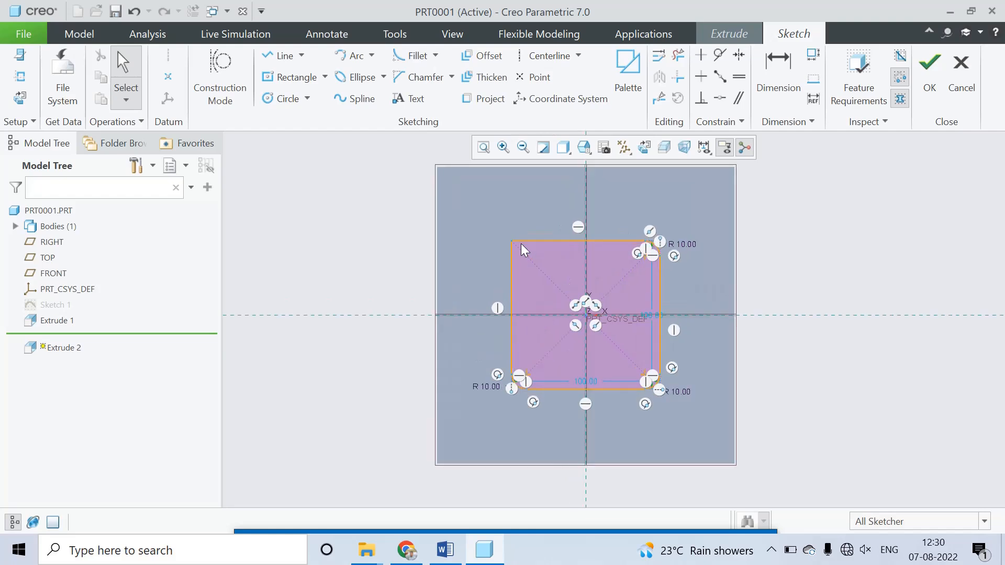
click(404, 56)
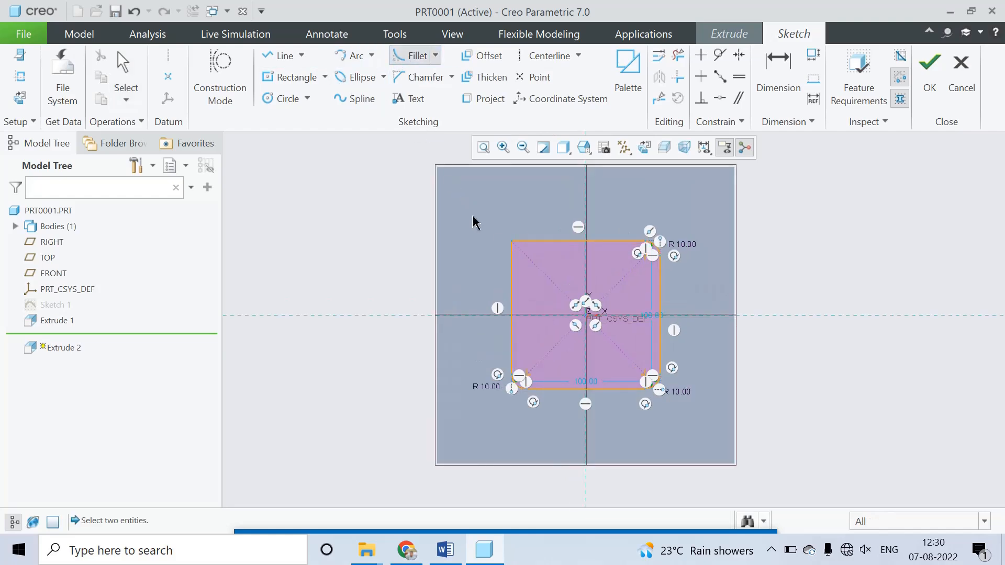
click(526, 242)
middle_click(496, 252)
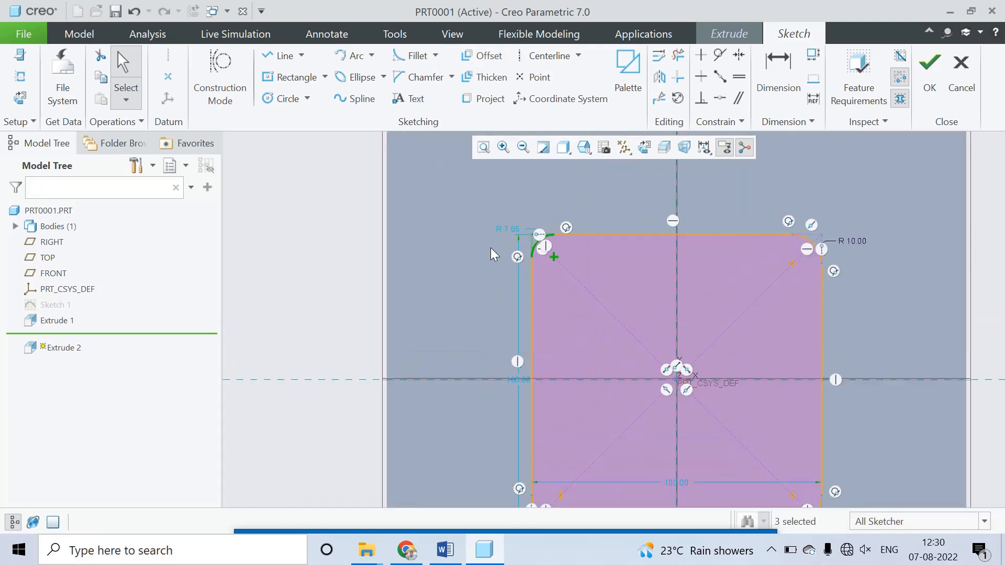
scroll(497, 251, down, 2)
double_click(509, 230)
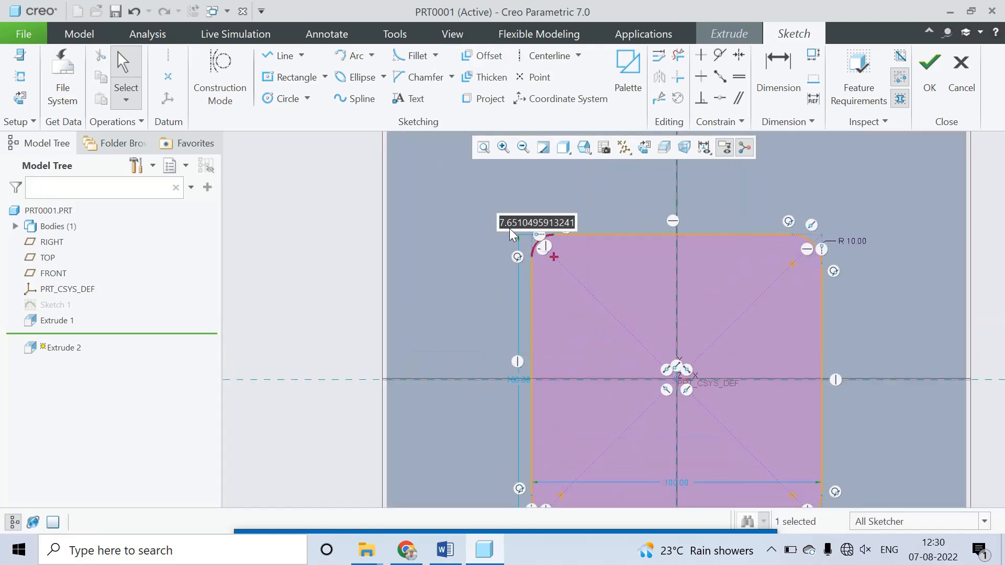
text(10)
key(Return)
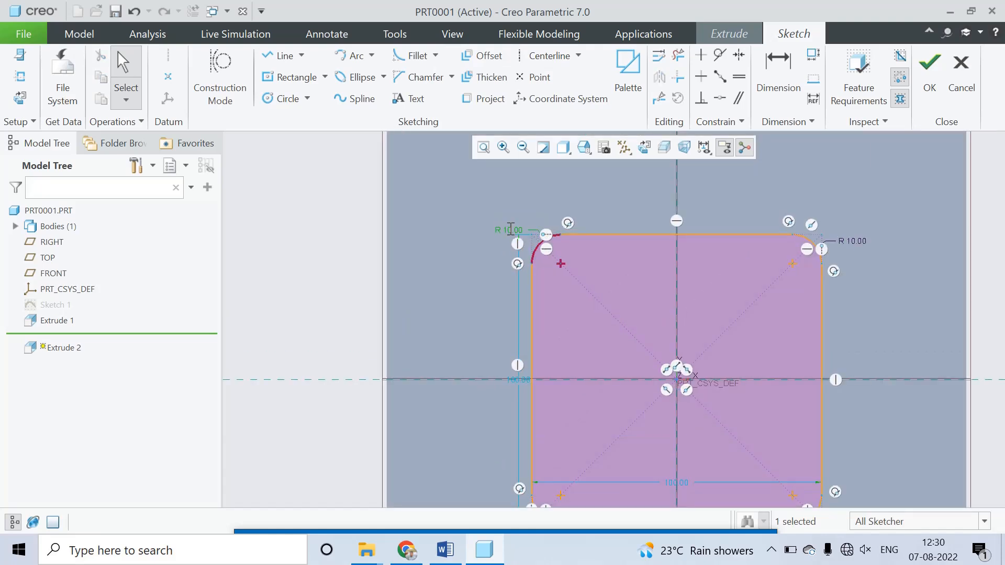
scroll(693, 272, up, 4)
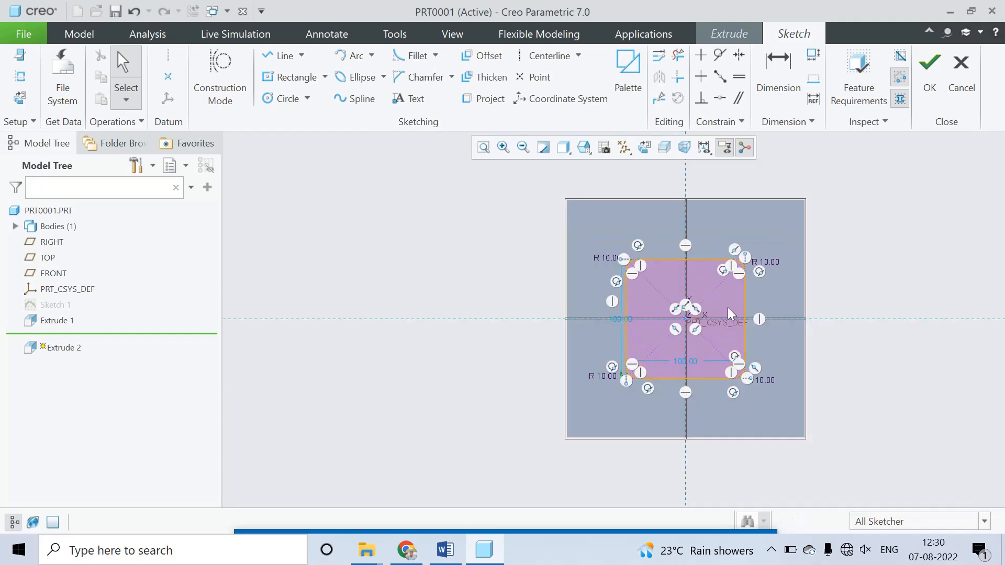
Step: Finish the rounded-square sketch and set its extrusion to remove material, directed into the block
scroll(732, 314, down, 4)
scroll(699, 291, up, 4)
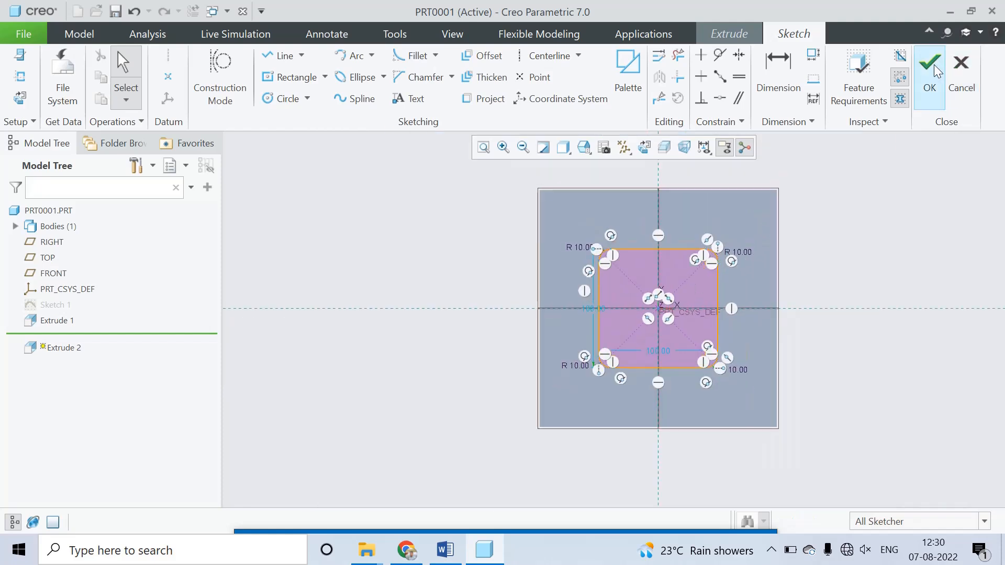
click(935, 68)
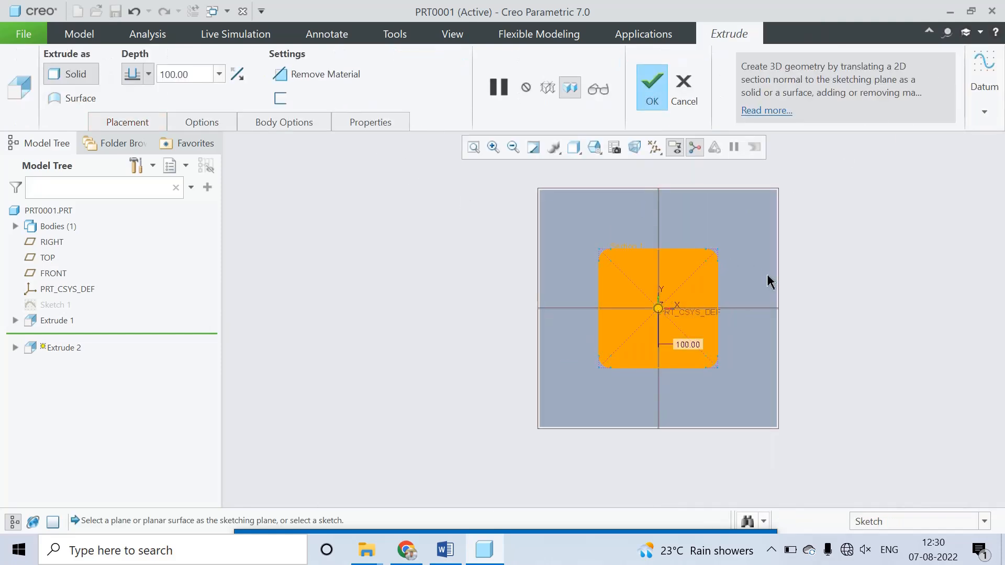
mouse_move(768, 281)
middle_down()
mouse_move(704, 305)
mouse_move(743, 332)
mouse_move(701, 318)
middle_up()
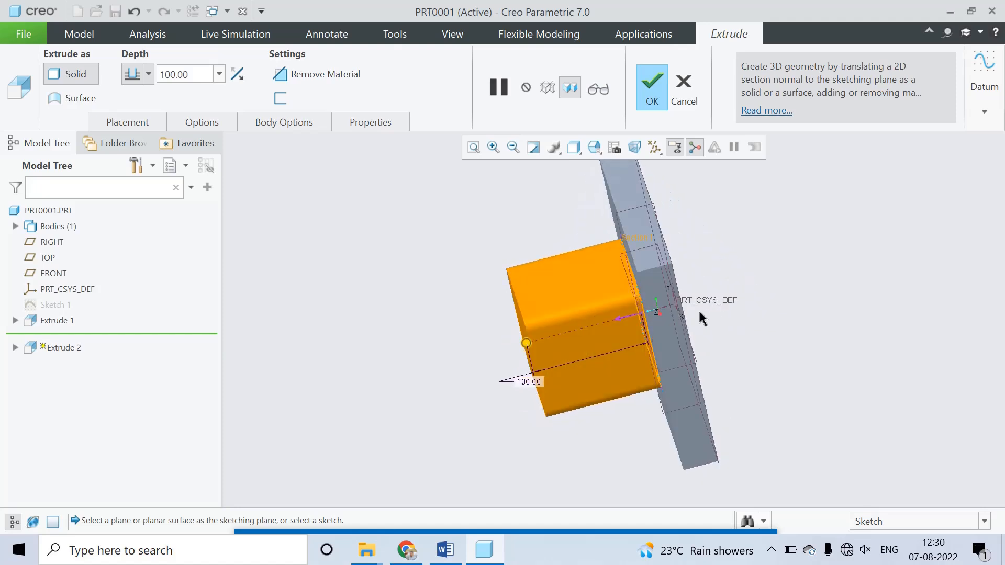
click(312, 79)
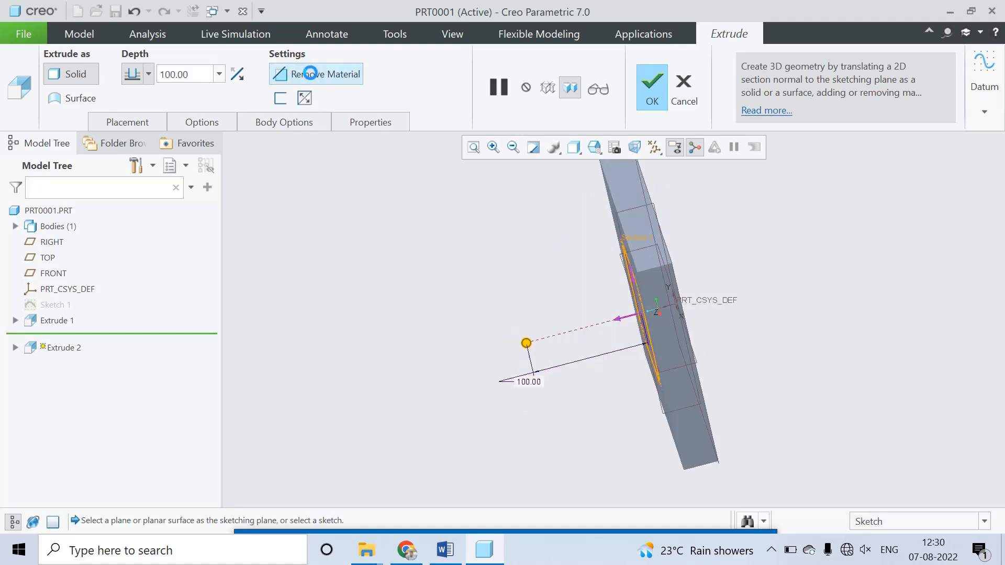
click(623, 322)
Step: Set the pocket cut's depth to 20 mm and complete the extrusion
click(190, 74)
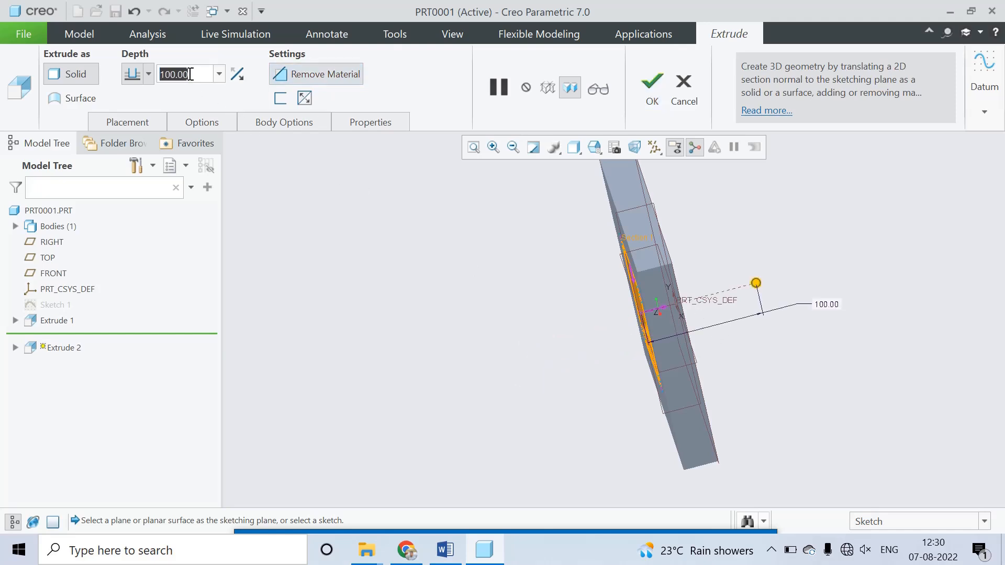
text(2)
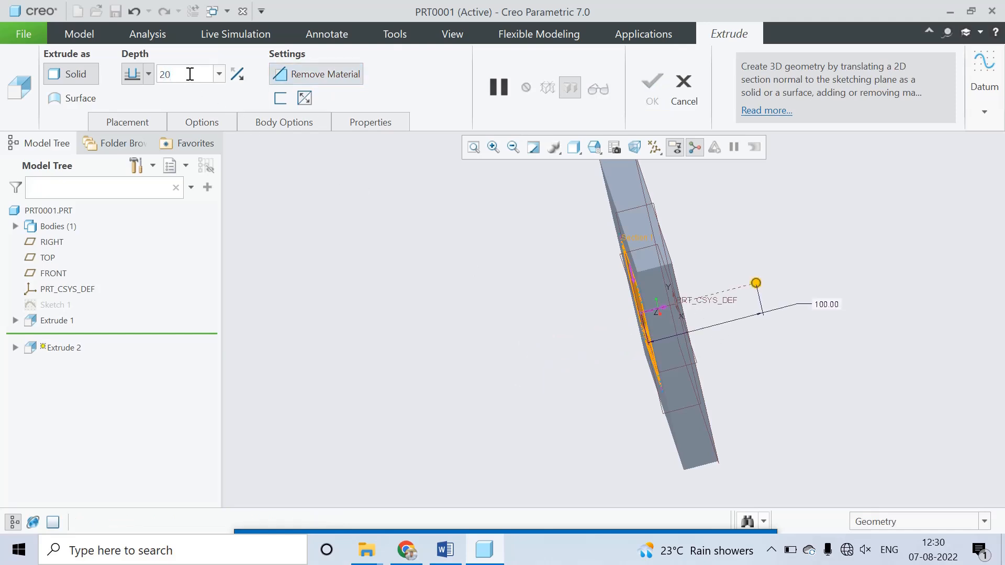
text(0)
key(Return)
click(645, 93)
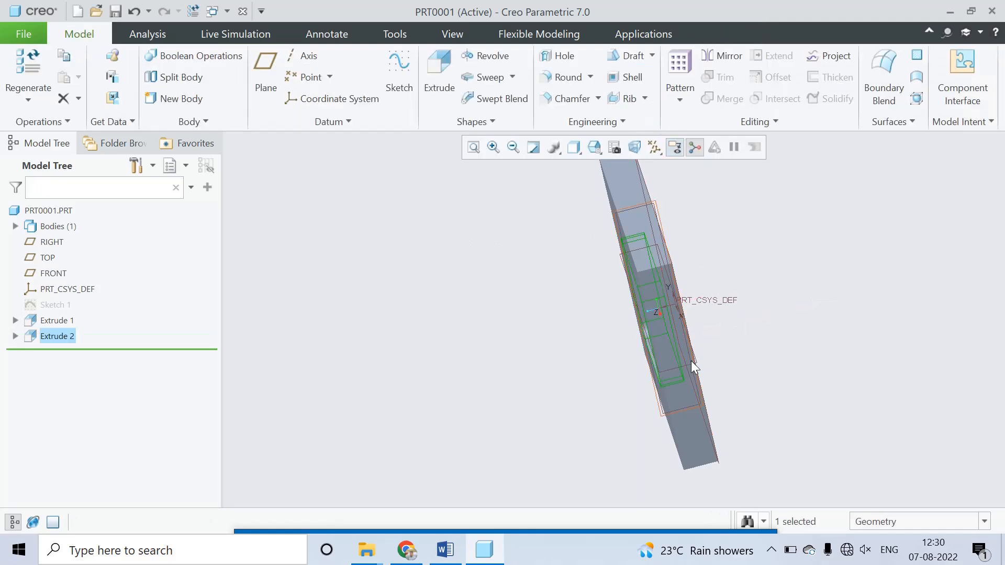
Step: Save the pocketed part as PRT0001.PRT in the Milling folder and close its window
middle_drag(690, 360, 740, 314)
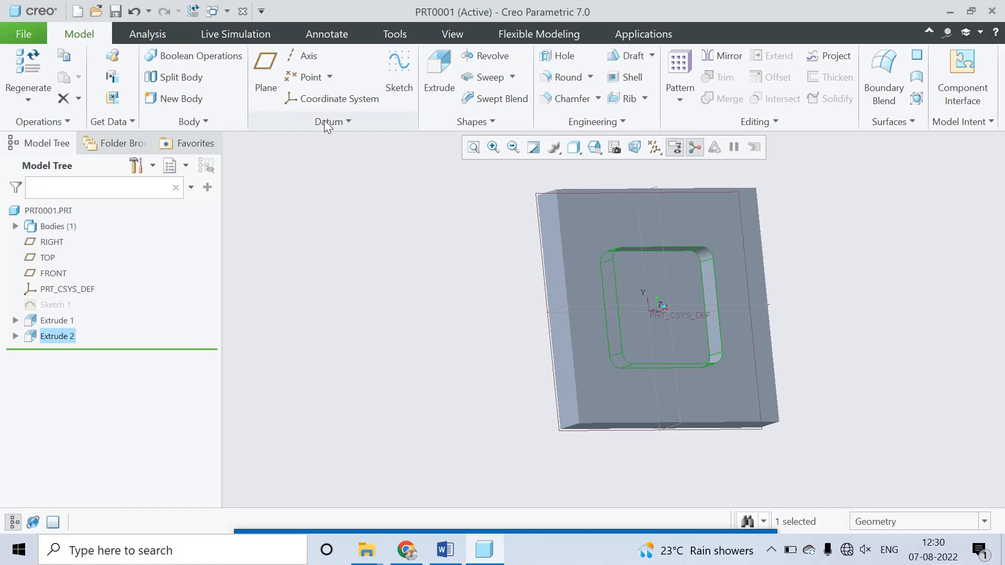
click(116, 11)
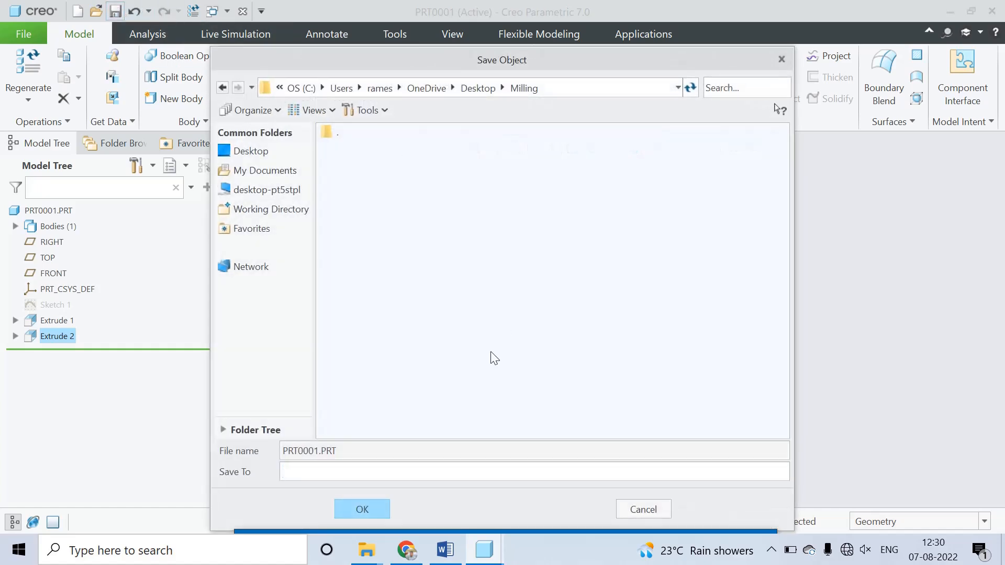
click(358, 510)
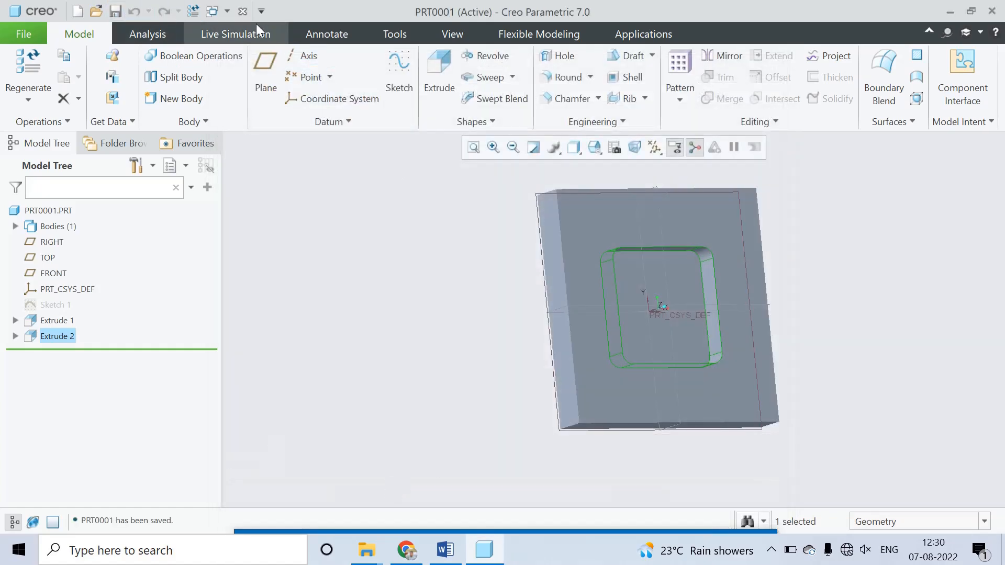
click(243, 12)
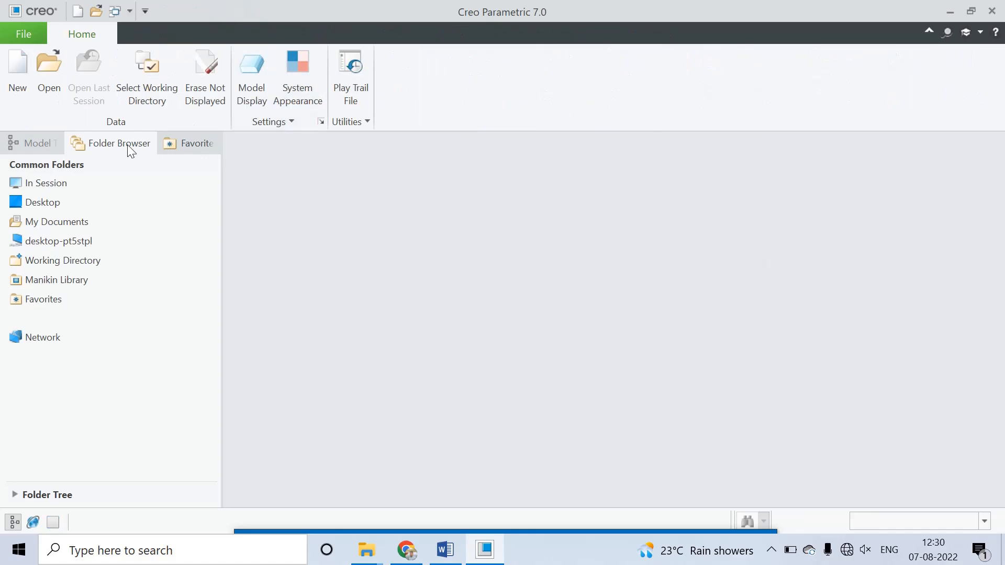
Step: Create the NC assembly manufacturing file mfg0001 with the mmns_mfg_nc_abs template instead of the default one
click(20, 77)
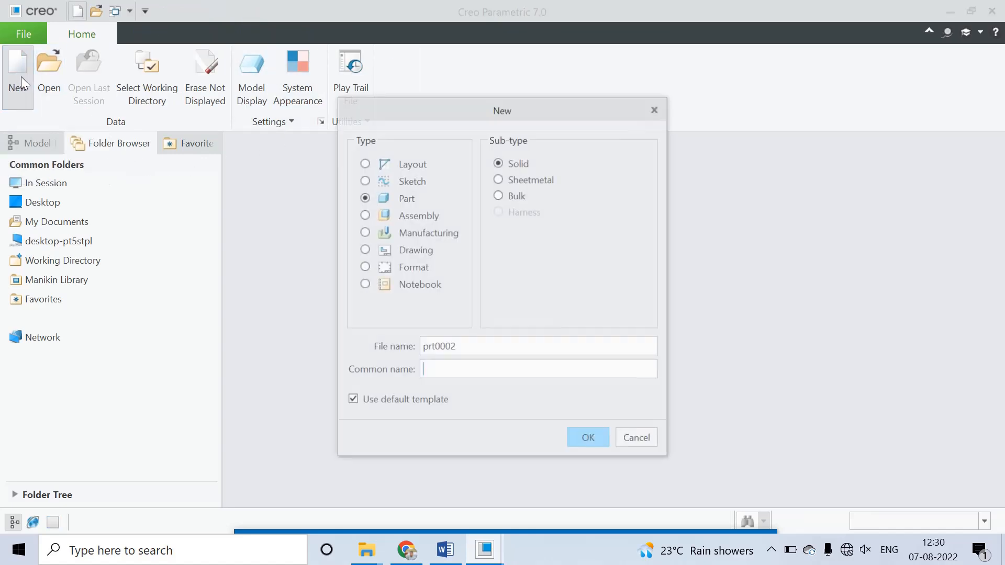
click(422, 232)
click(384, 403)
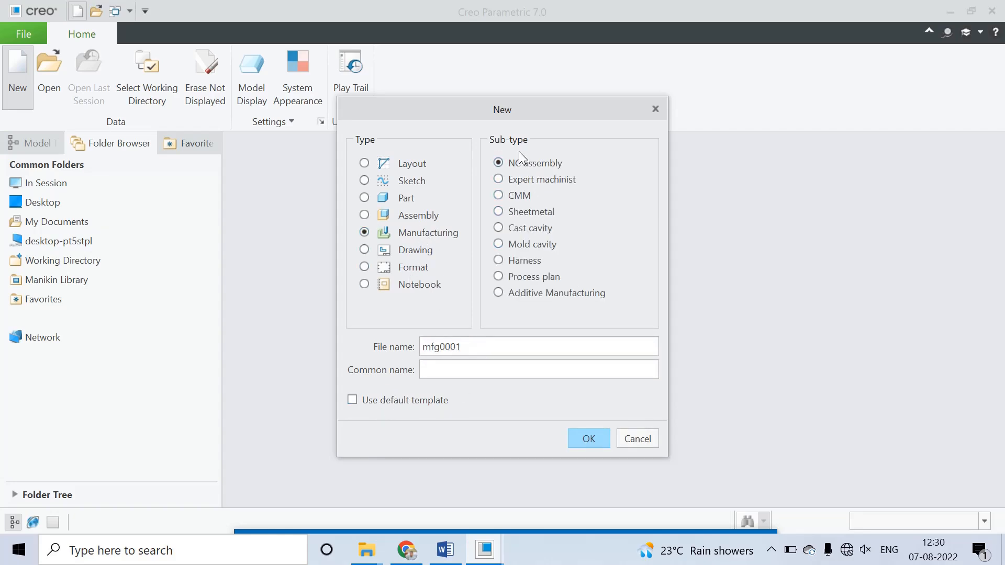
click(586, 435)
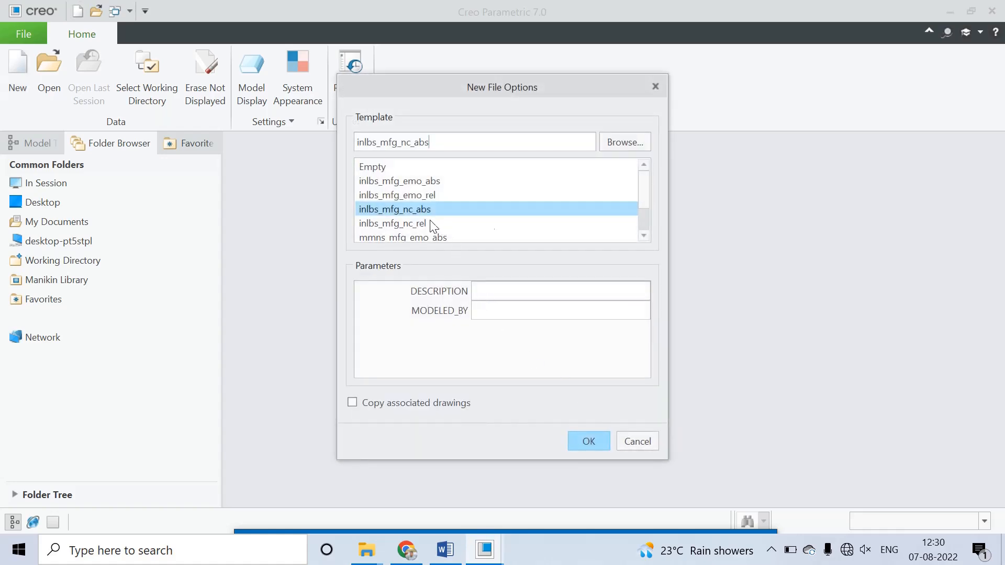
scroll(645, 234, down, 1)
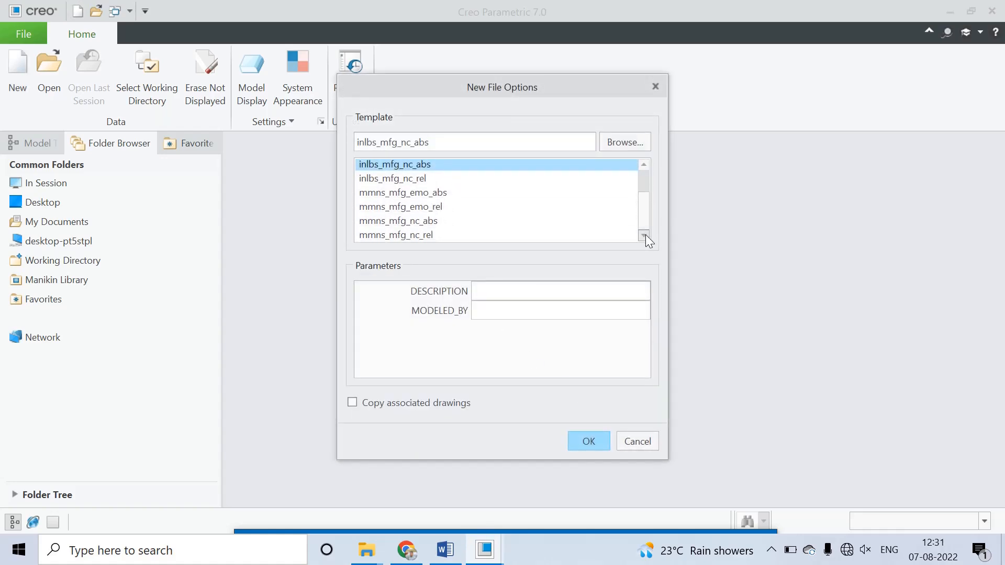
click(434, 222)
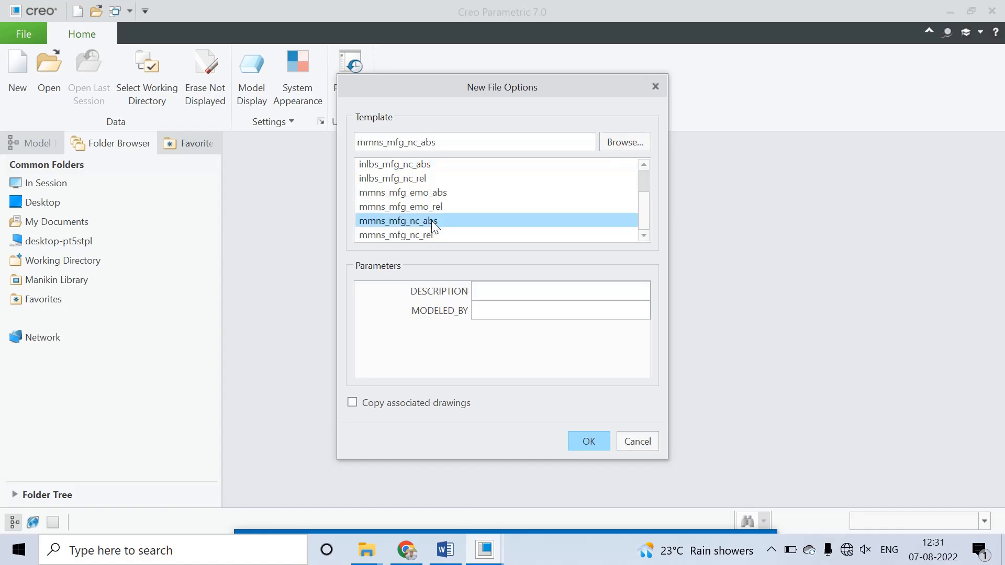
click(588, 442)
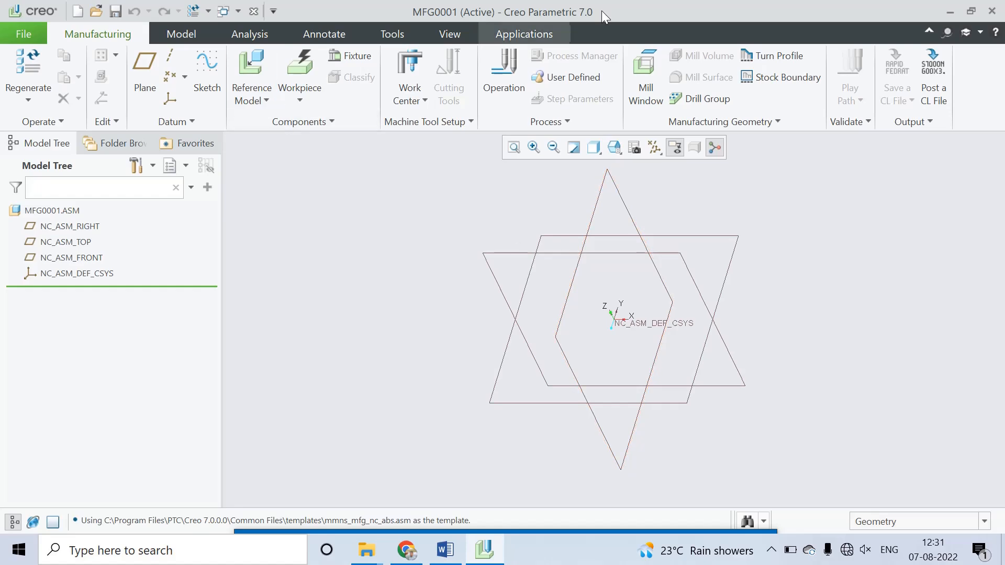
Step: Assemble prt0001.prt as the reference model and place it with the Default constraint
click(263, 96)
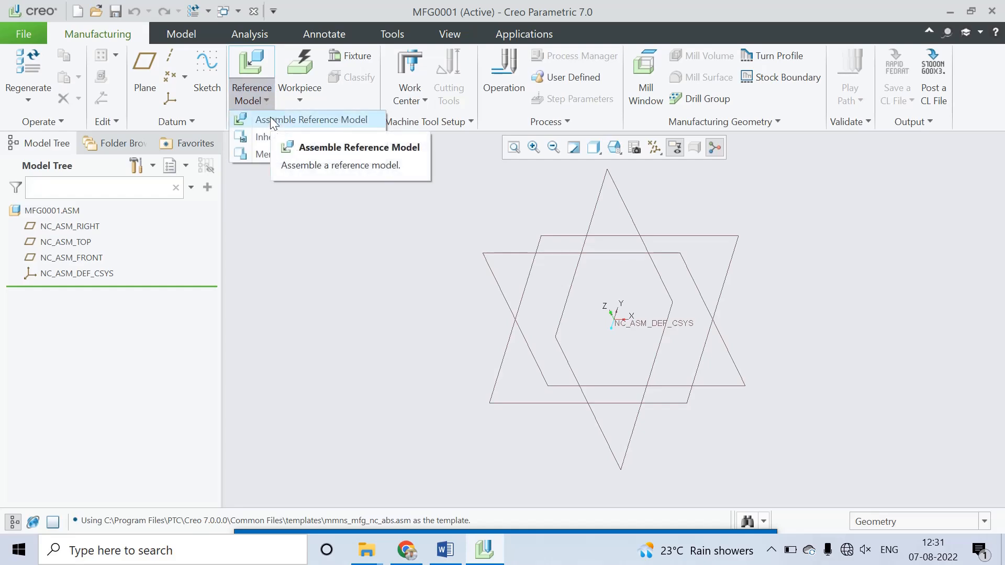
click(270, 117)
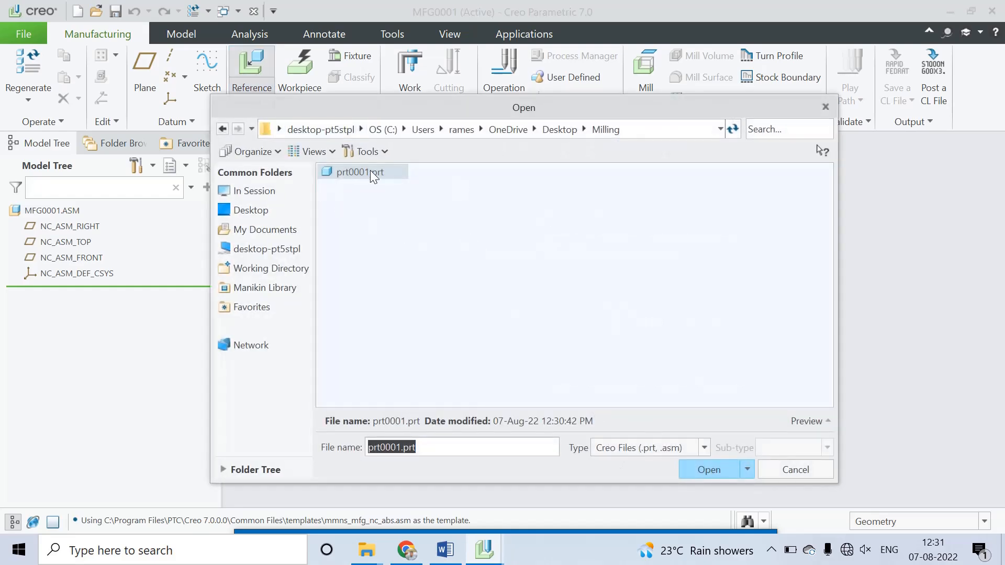
click(699, 465)
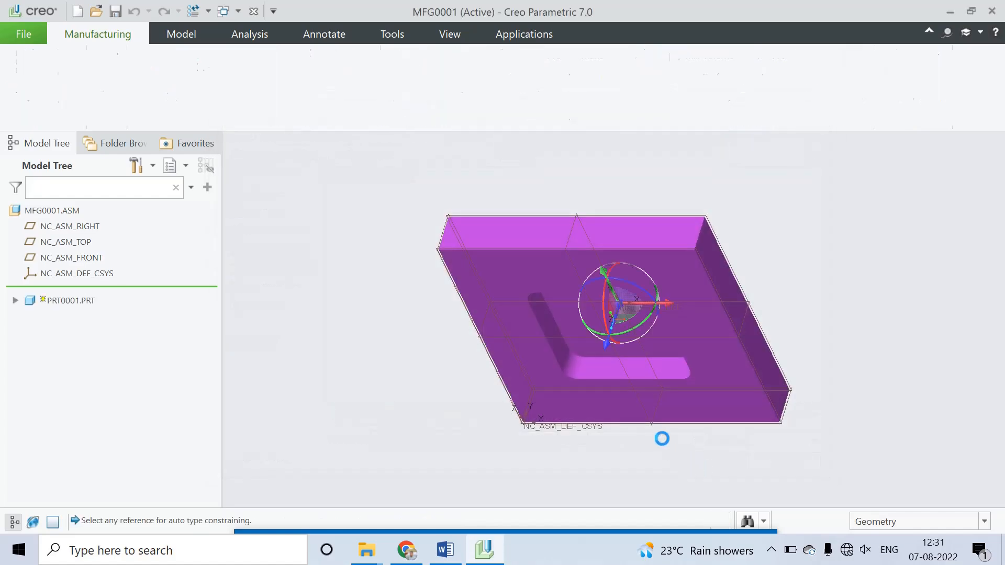
middle_drag(698, 348, 677, 275)
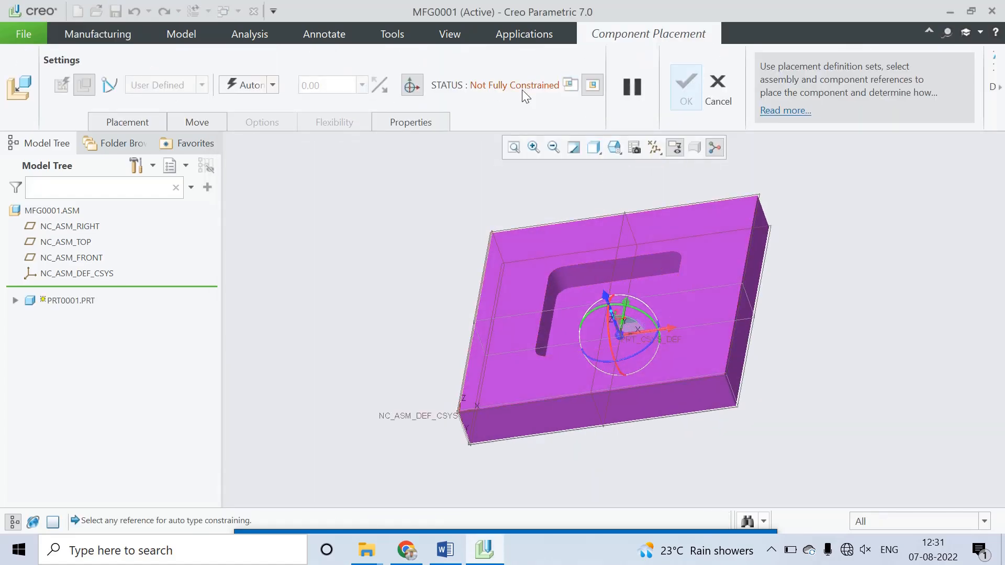
click(273, 85)
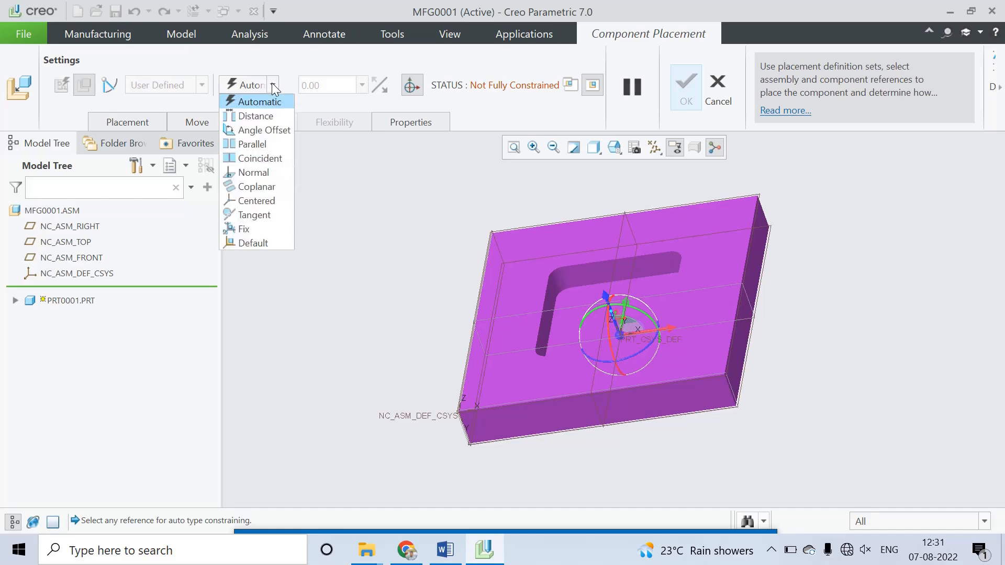
click(256, 243)
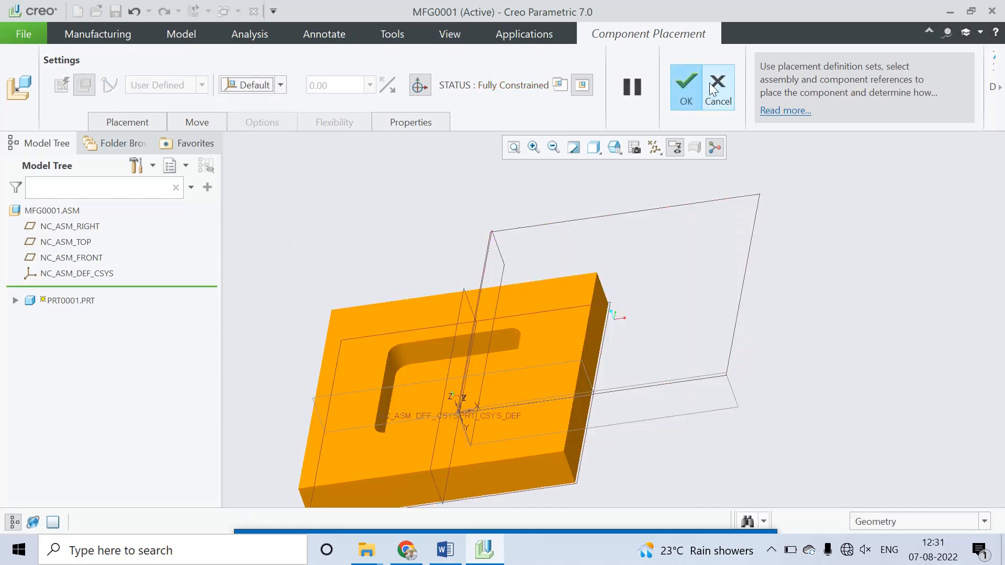
click(686, 89)
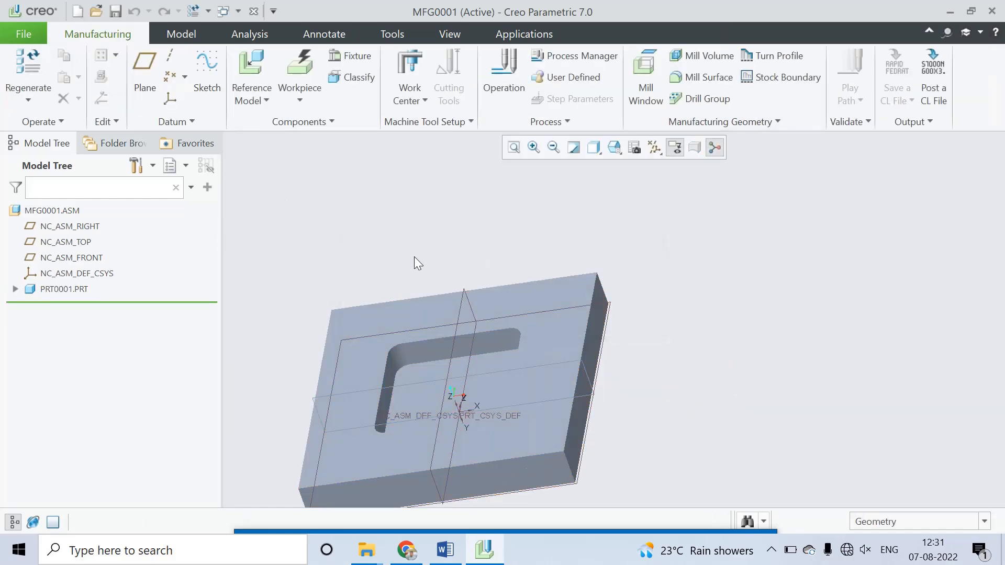
Step: Place a new coordinate system at the block's upper corner using its top, front and left faces as origin references
middle_drag(414, 257, 431, 235)
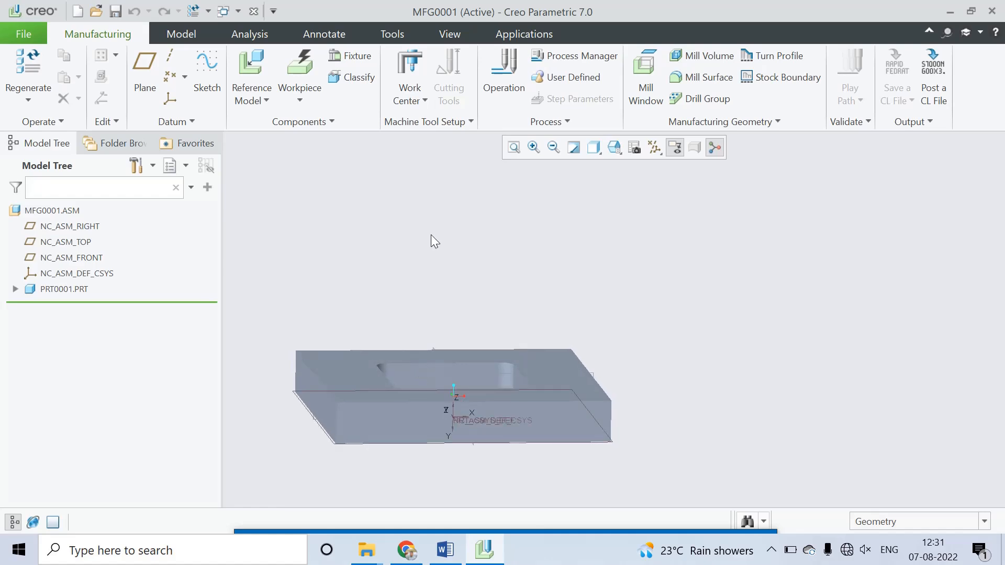
click(174, 99)
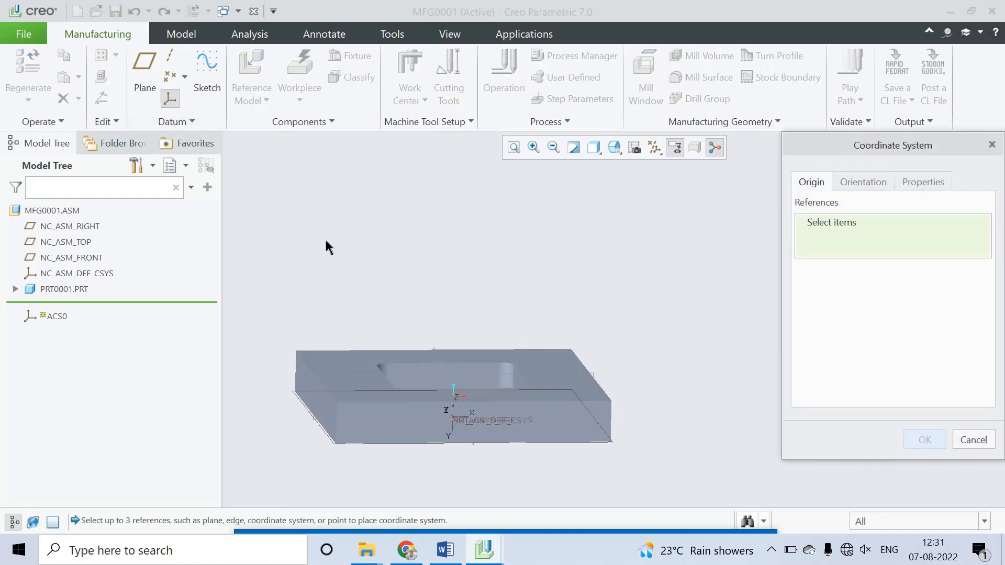
click(354, 390)
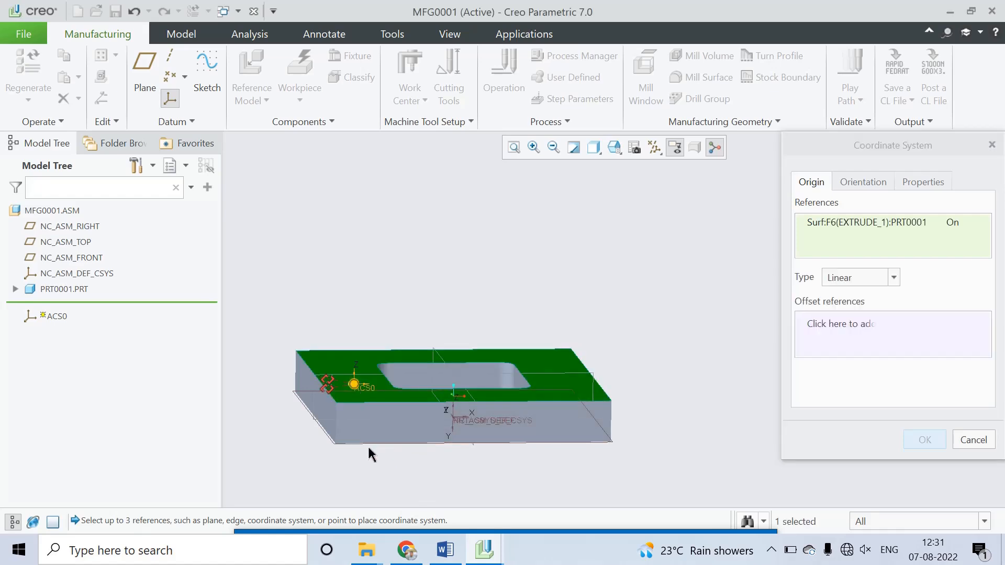
ctrl+click(355, 438)
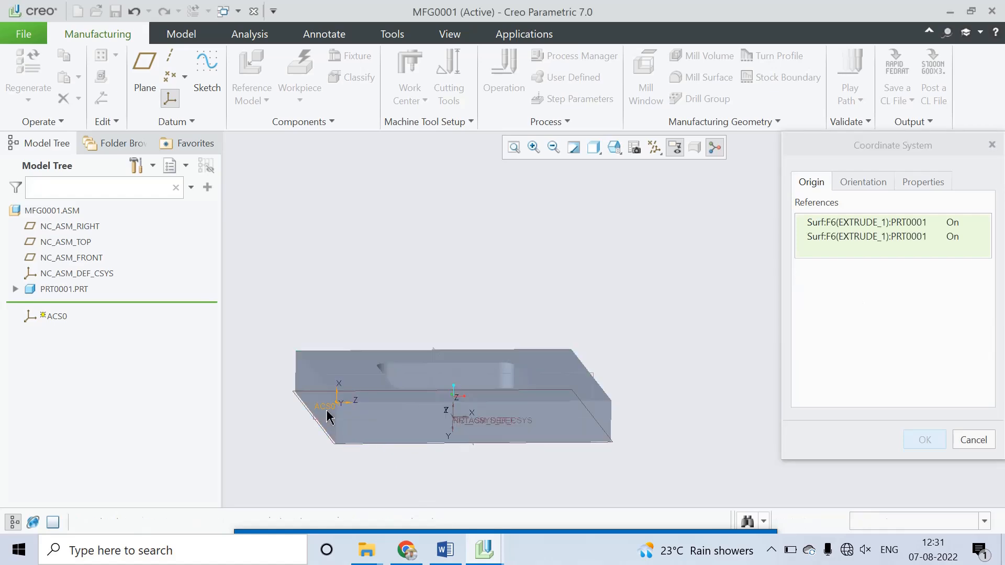
ctrl+click(327, 417)
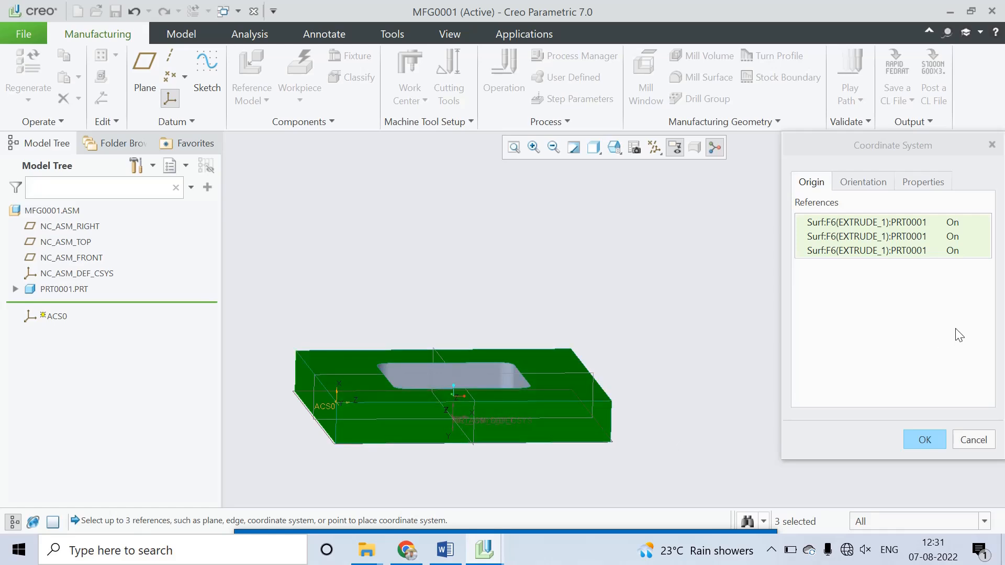
Step: Orient the new coordinate system with the first reference as Z and the second as flipped Y, and create it
middle_drag(508, 374, 476, 367)
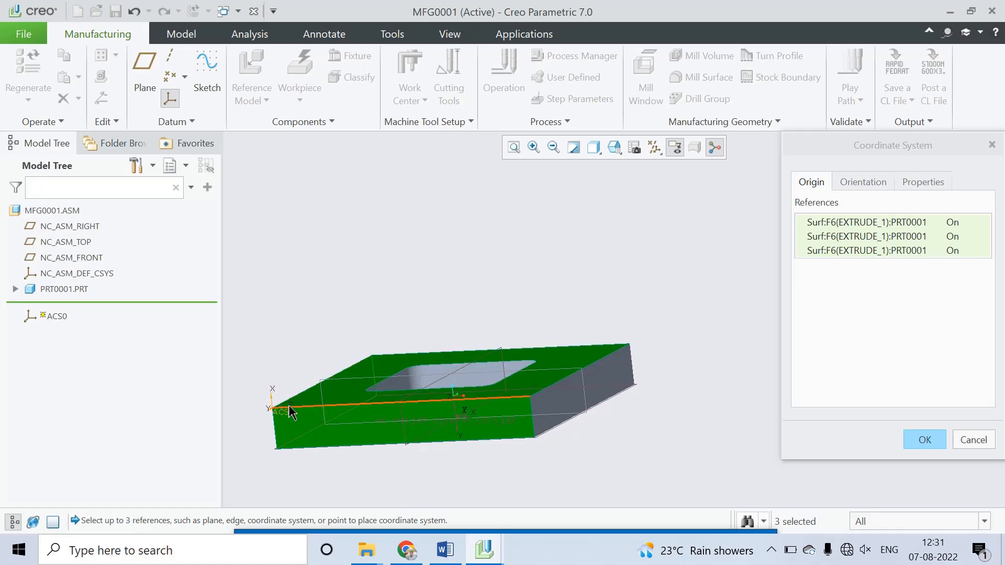
click(866, 183)
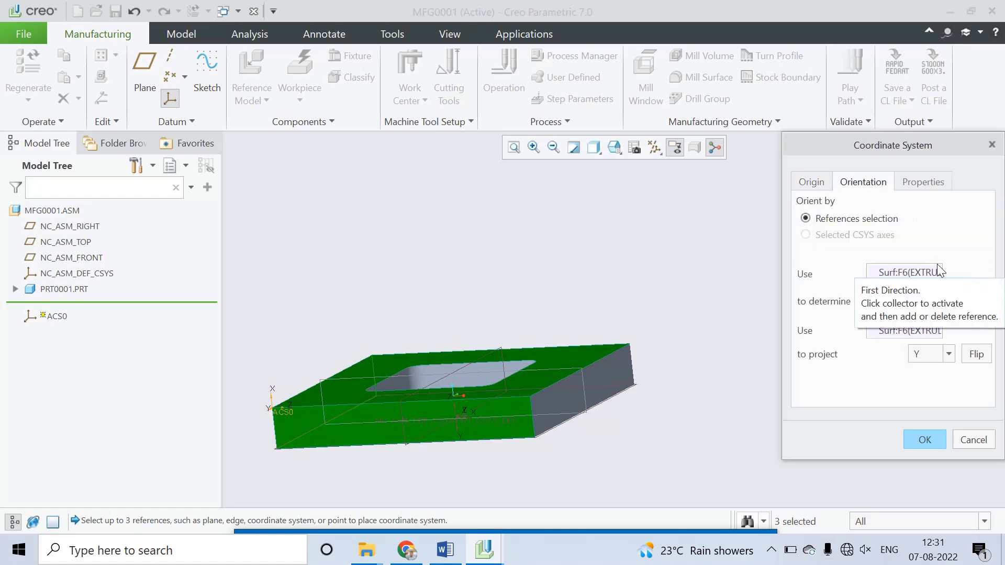
click(948, 301)
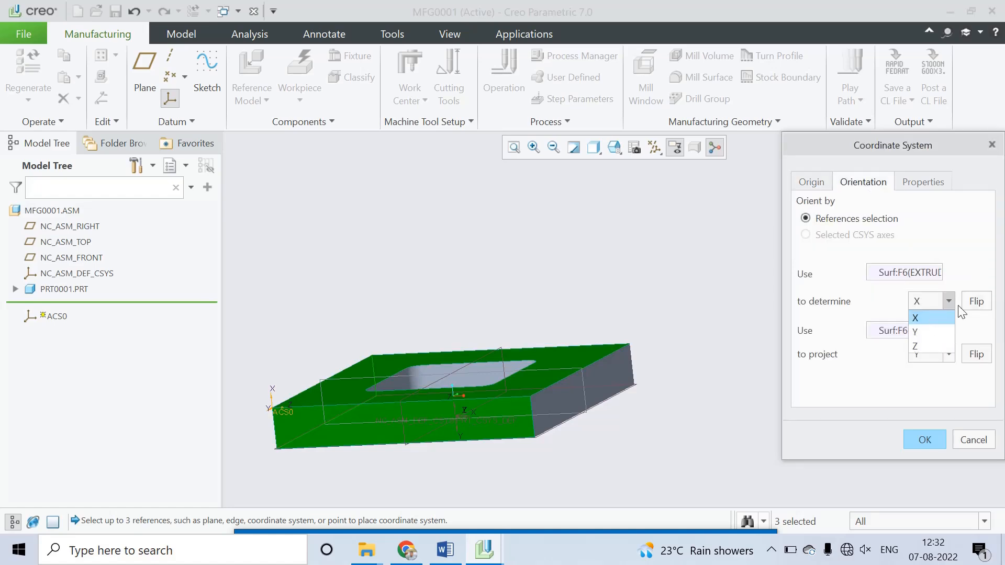
click(932, 347)
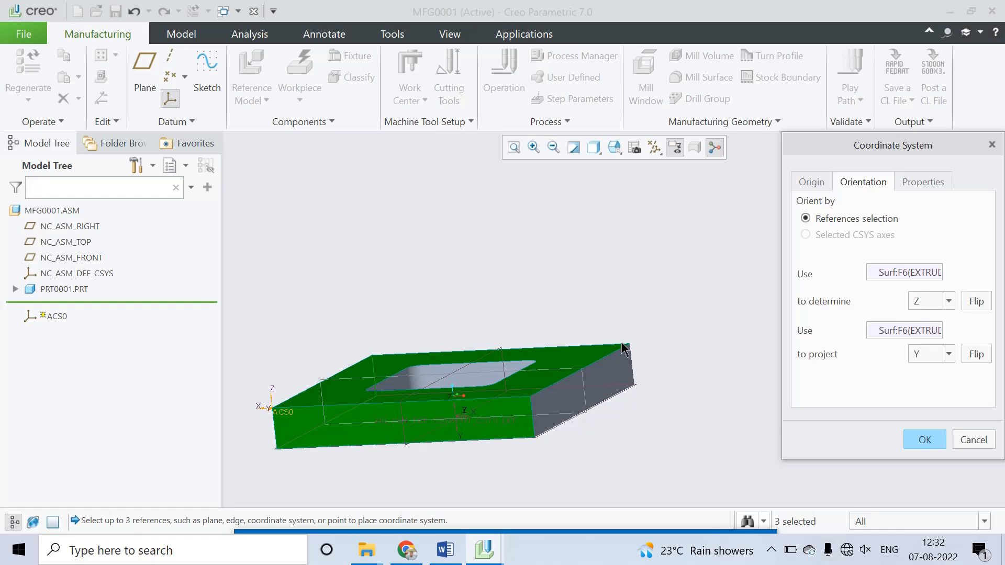
click(948, 354)
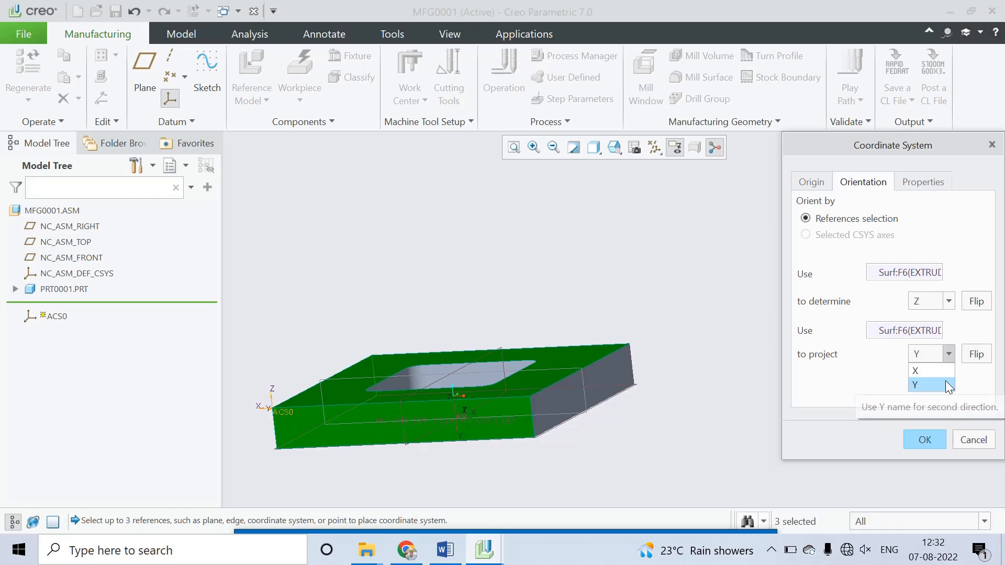
click(949, 356)
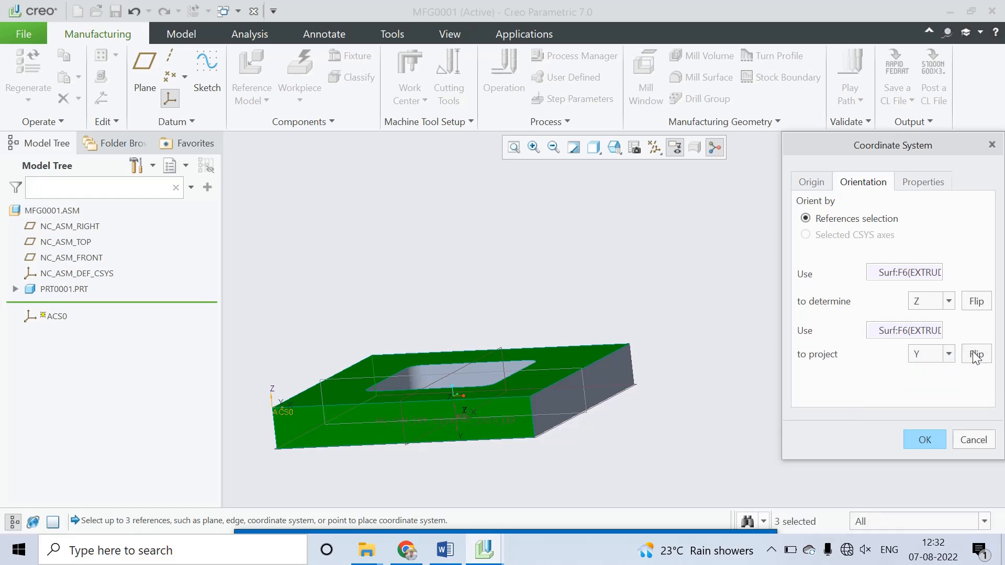
scroll(288, 403, up, 5)
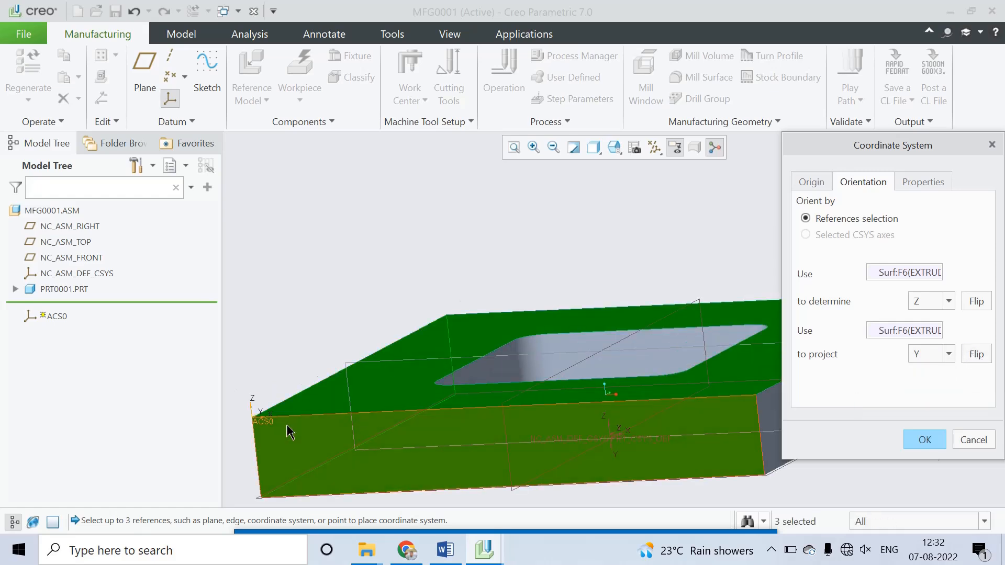
middle_drag(301, 325, 296, 370)
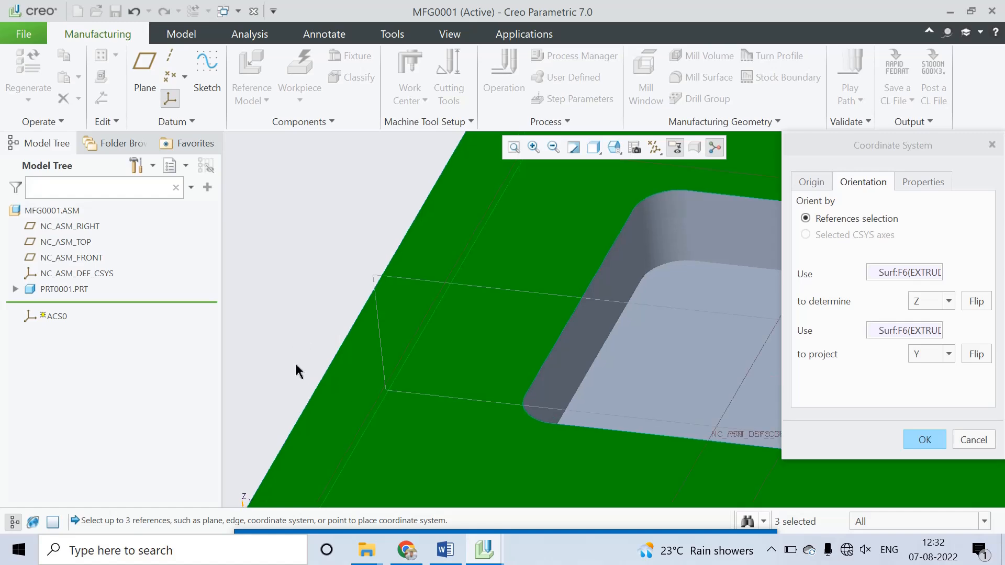
scroll(296, 367, down, 3)
scroll(287, 426, up, 5)
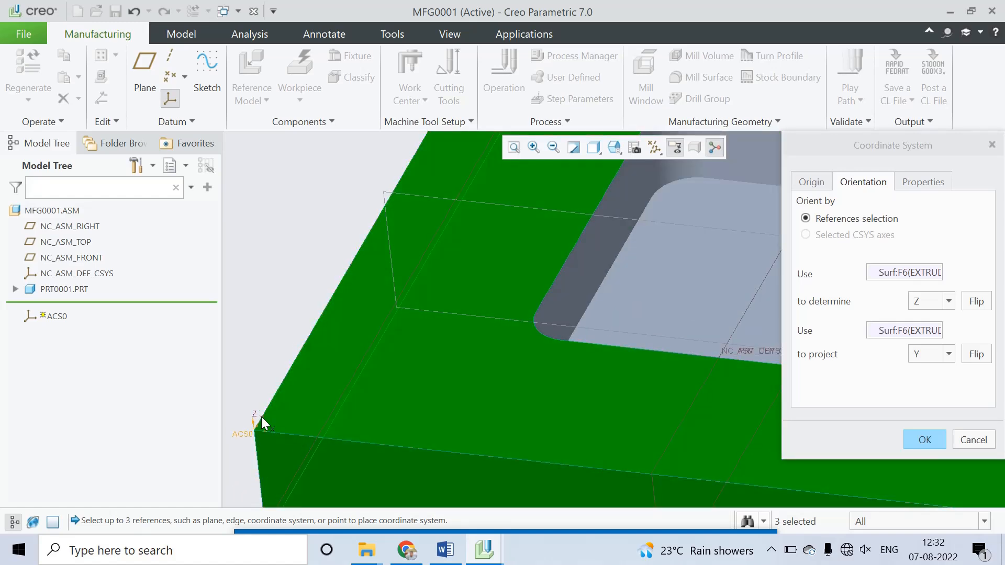
scroll(403, 374, down, 5)
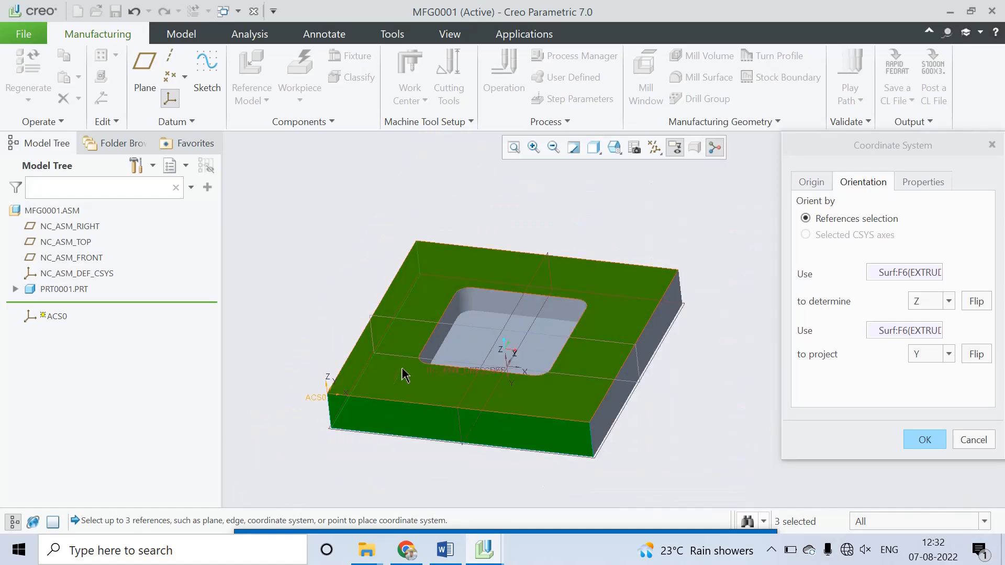
click(926, 440)
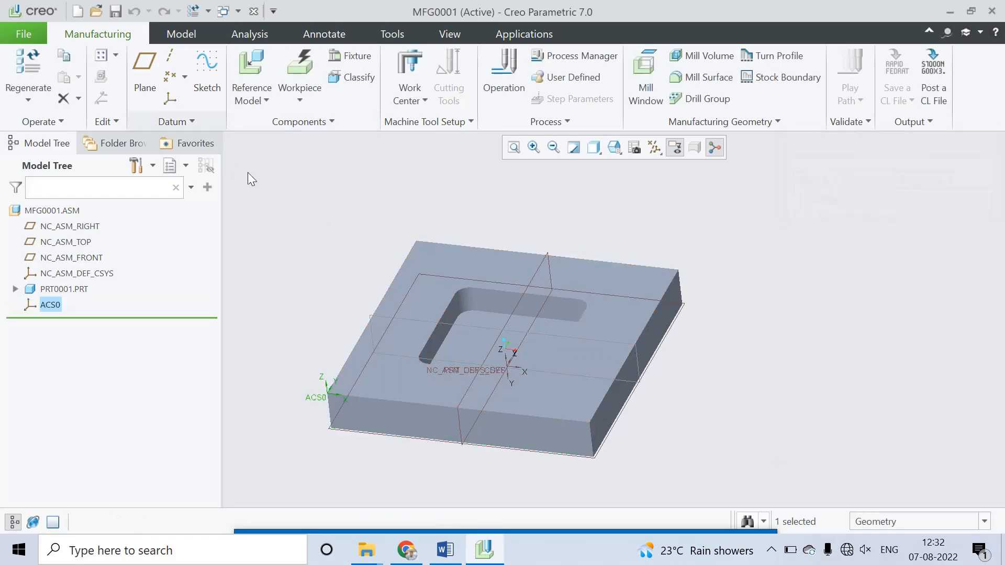
Step: Create an automatic rectangular workpiece that fits the reference model, keeping all stock offsets at zero
click(303, 100)
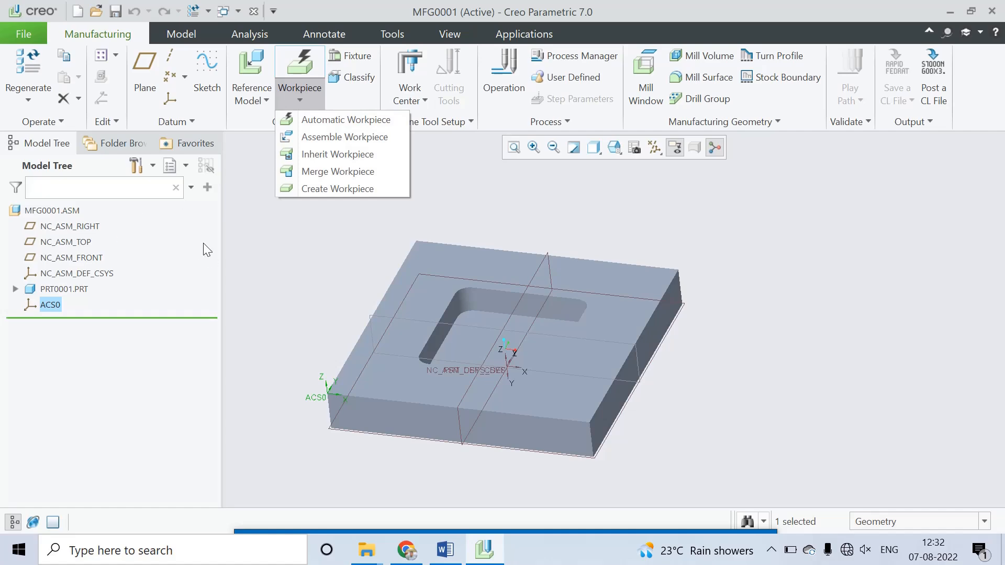
click(325, 120)
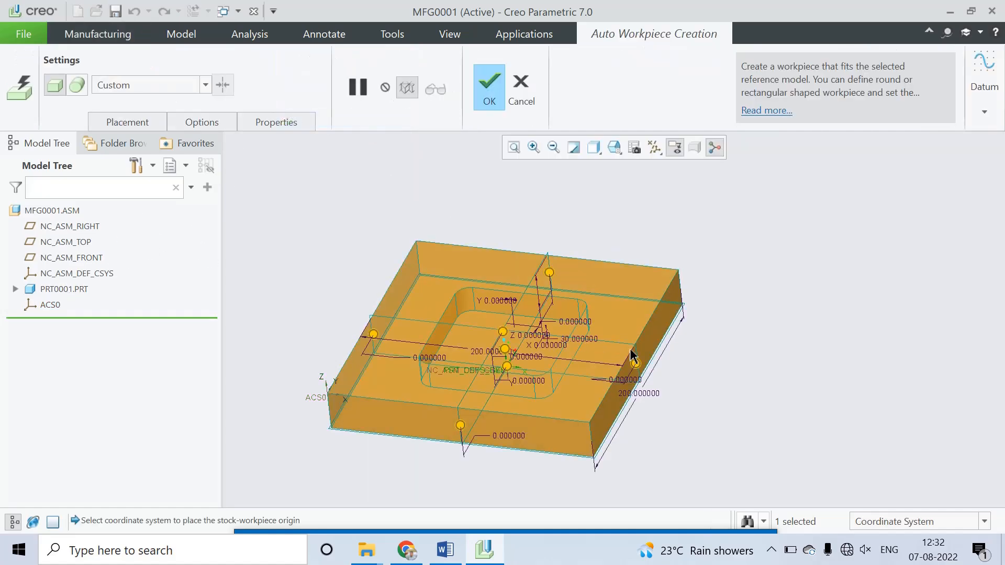
mouse_move(631, 357)
middle_down()
mouse_move(635, 397)
mouse_move(628, 364)
middle_up()
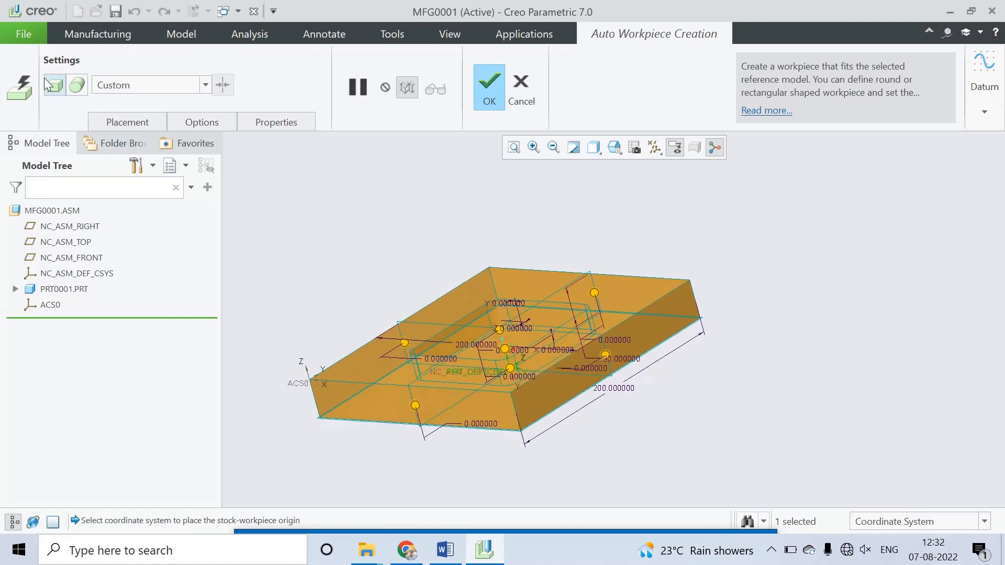
click(78, 85)
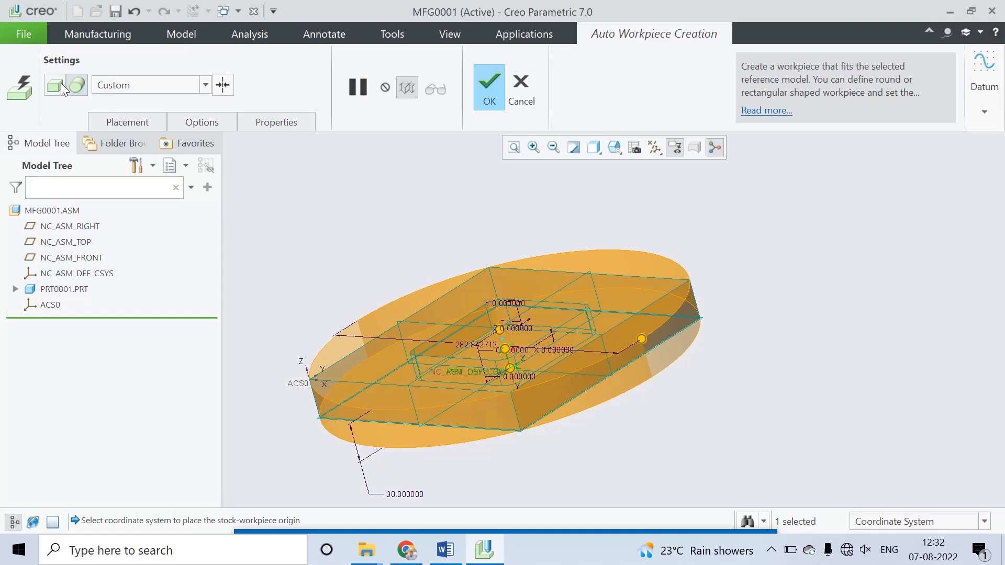
click(60, 82)
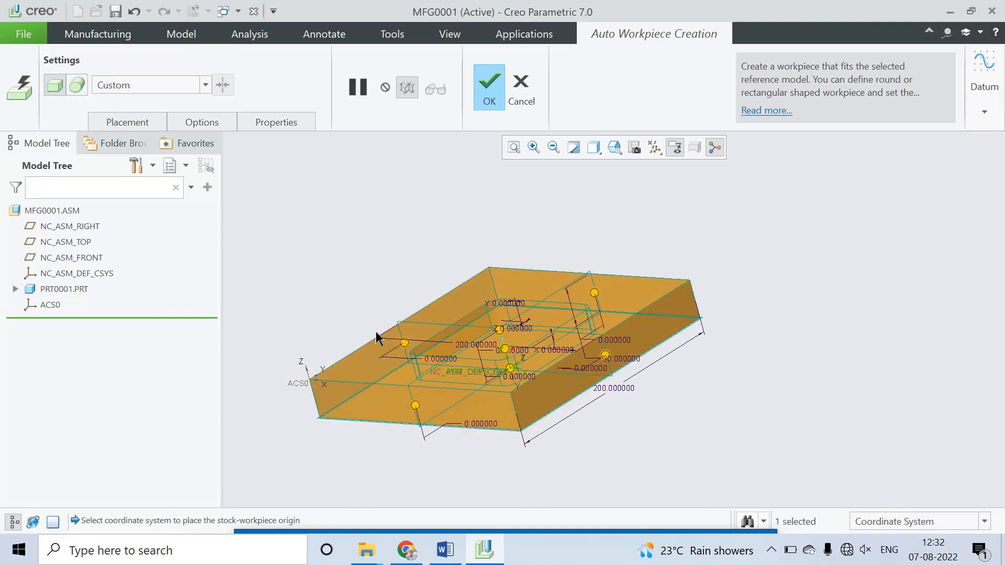
click(490, 79)
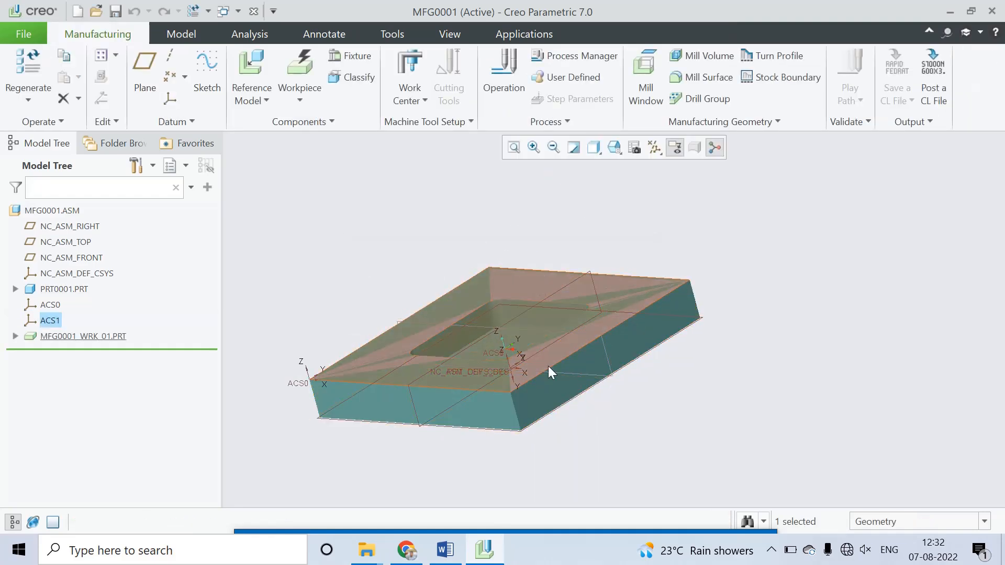
Step: Create a 3-axis milling work center with the default UNCX01 post processor settings
middle_drag(652, 299, 677, 358)
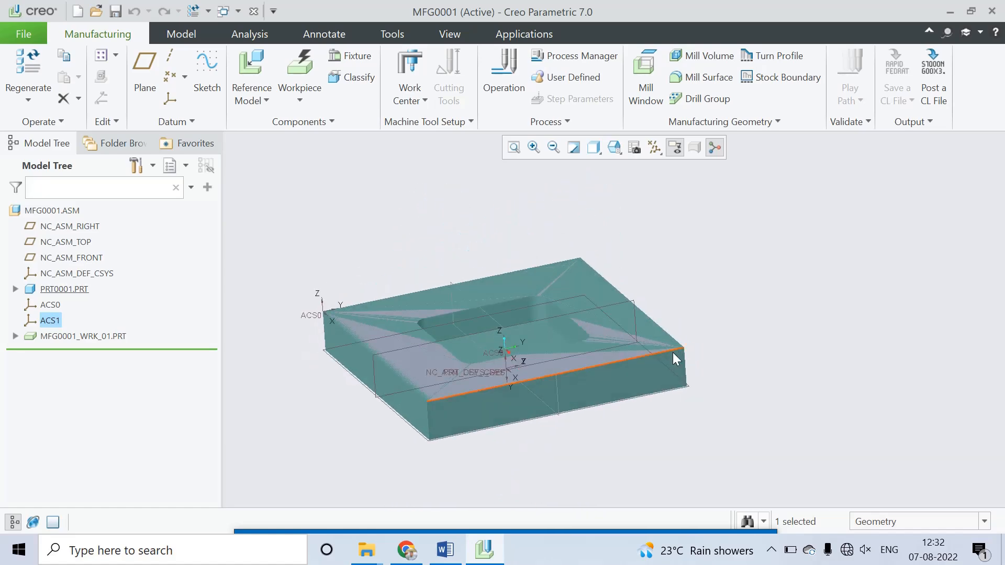
click(425, 102)
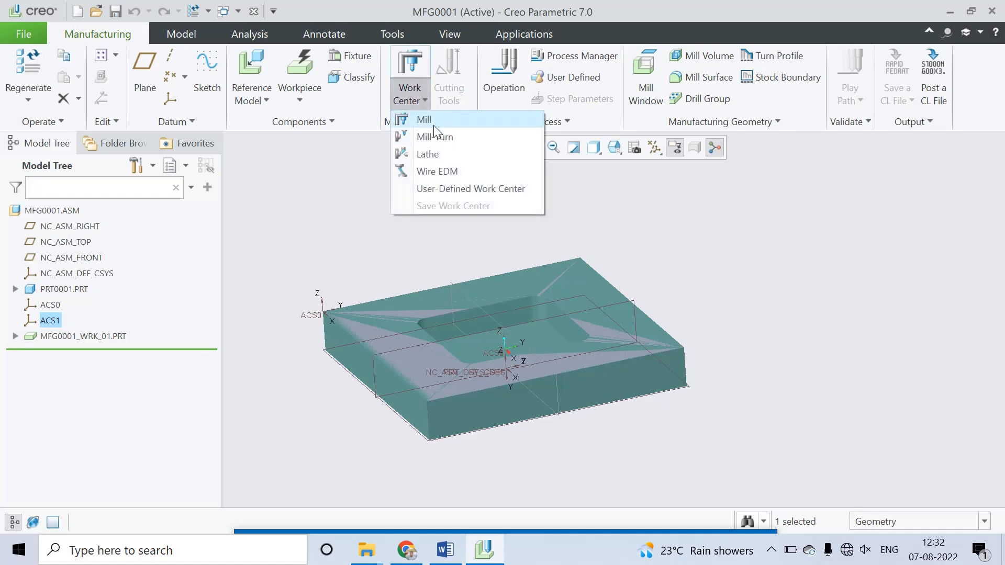
click(432, 118)
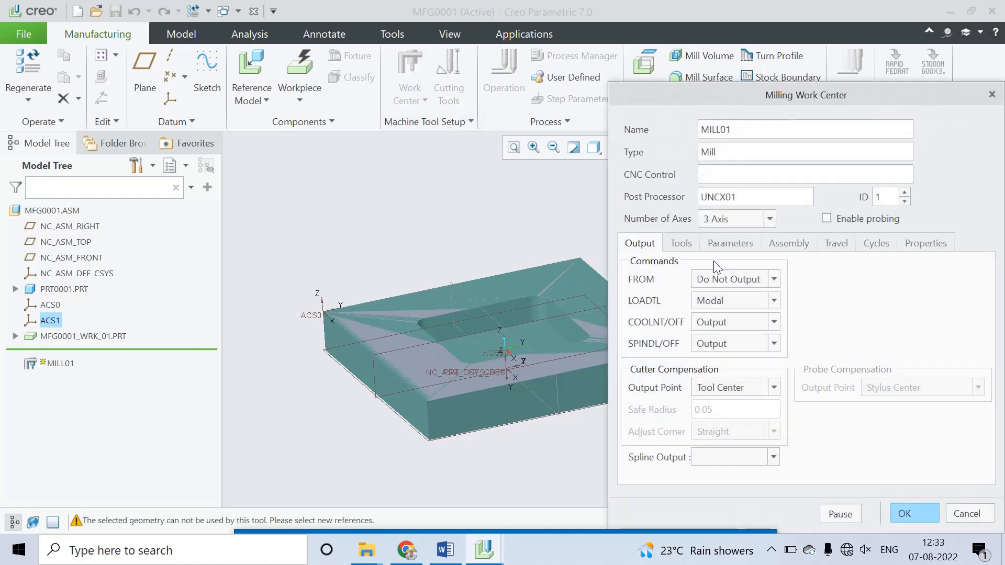
click(913, 509)
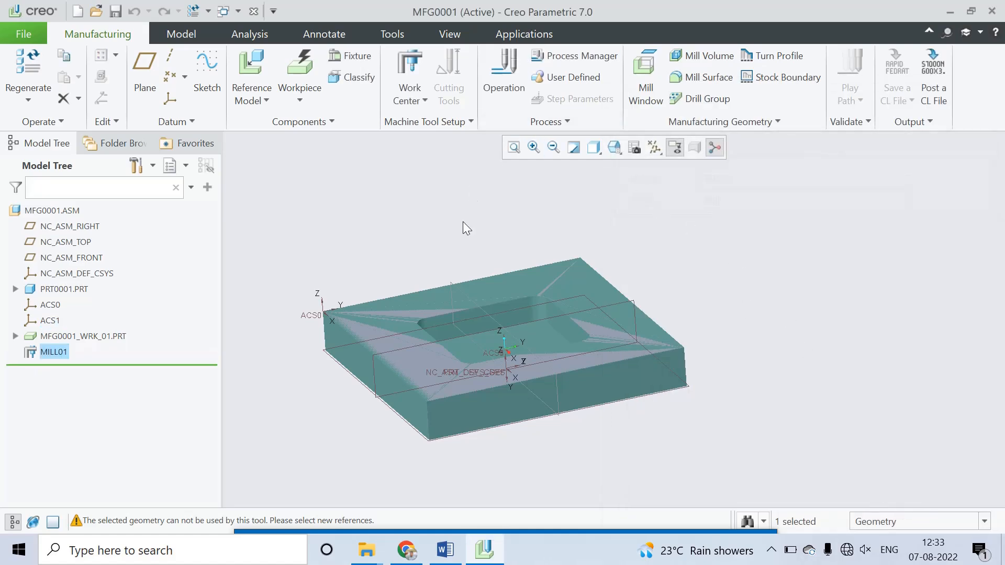
Step: Create an operation on the milling work center with ACS0 as program zero and a clearance plane 5 mm above the part's top face
click(512, 89)
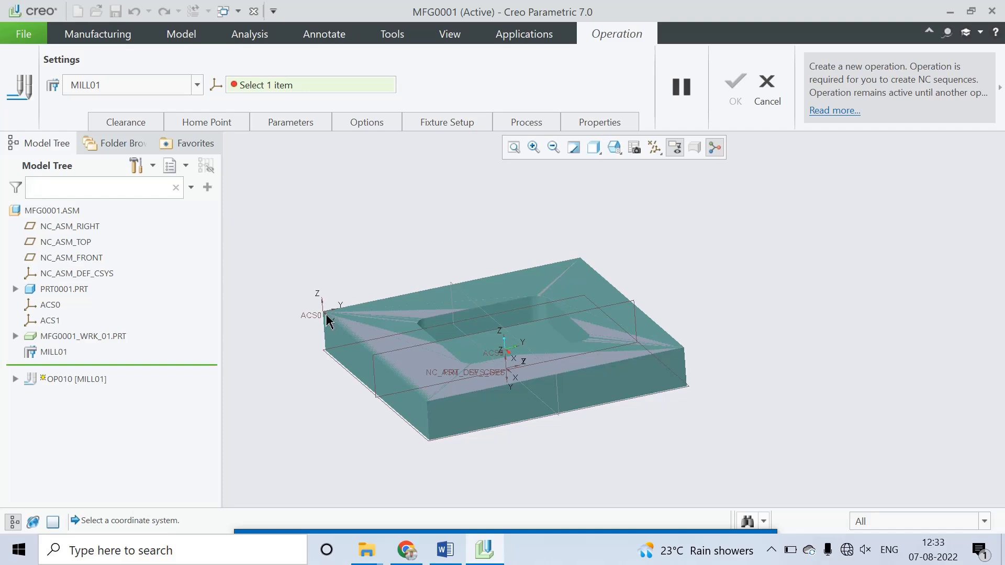
click(51, 306)
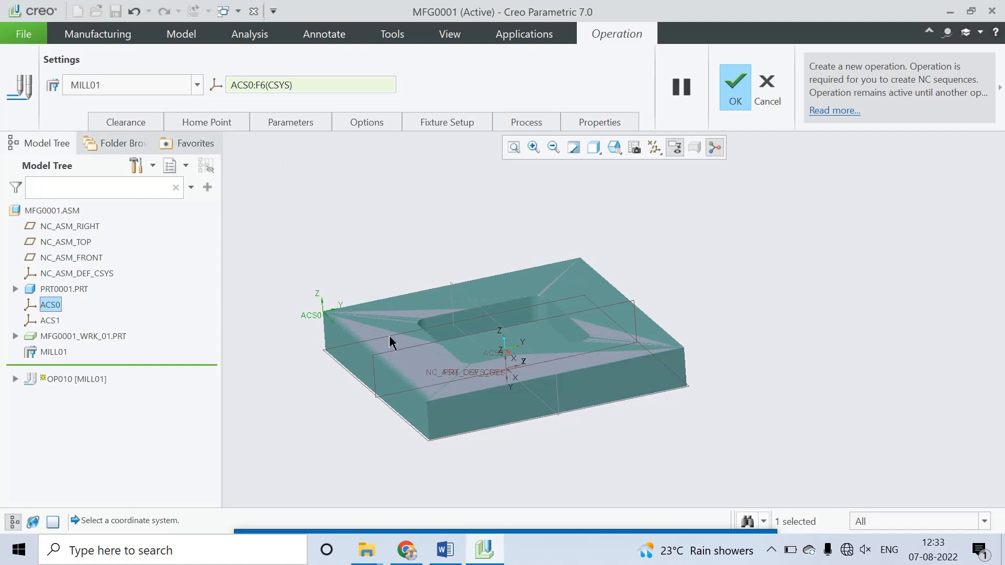
click(139, 121)
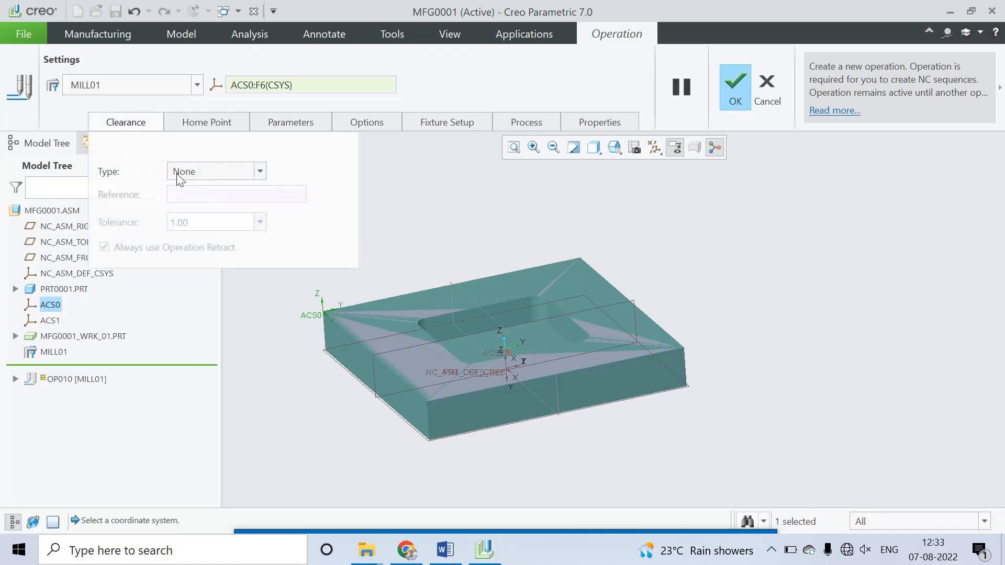
click(253, 175)
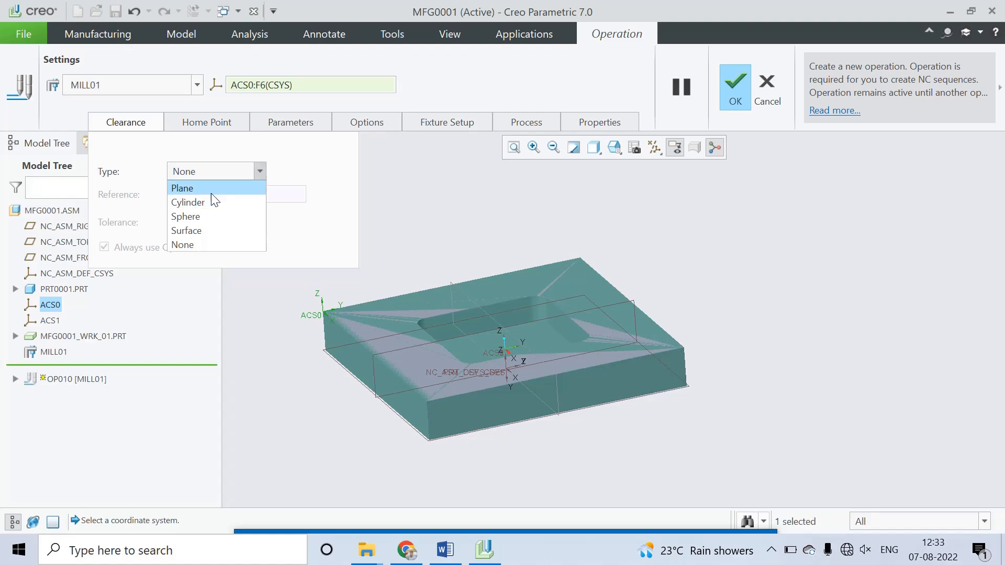
click(212, 191)
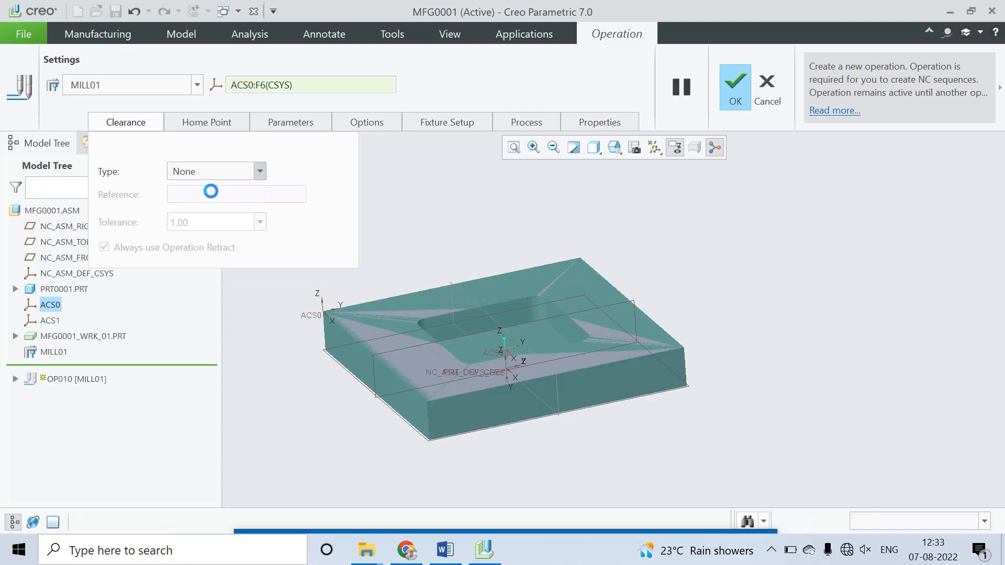
click(384, 313)
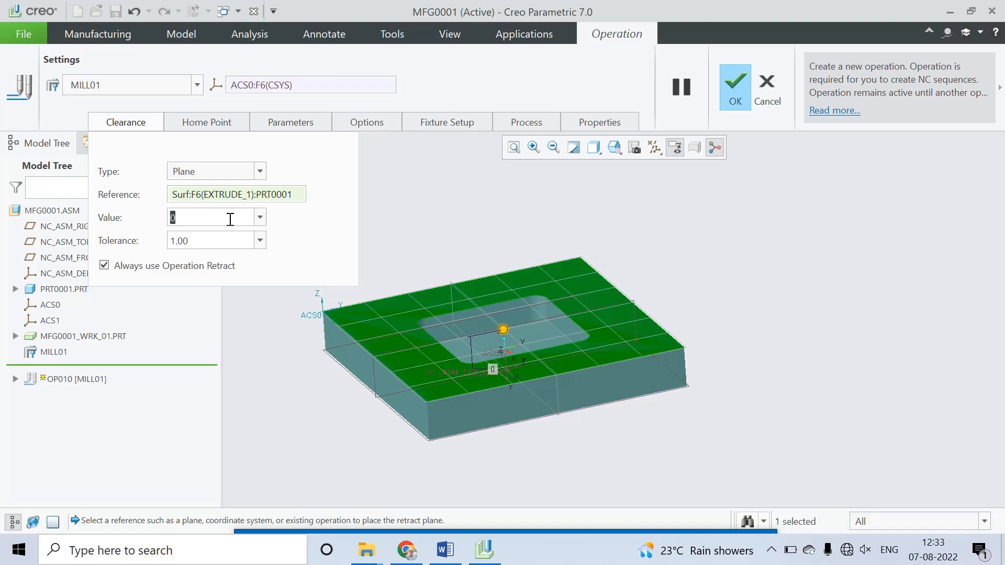
text(5)
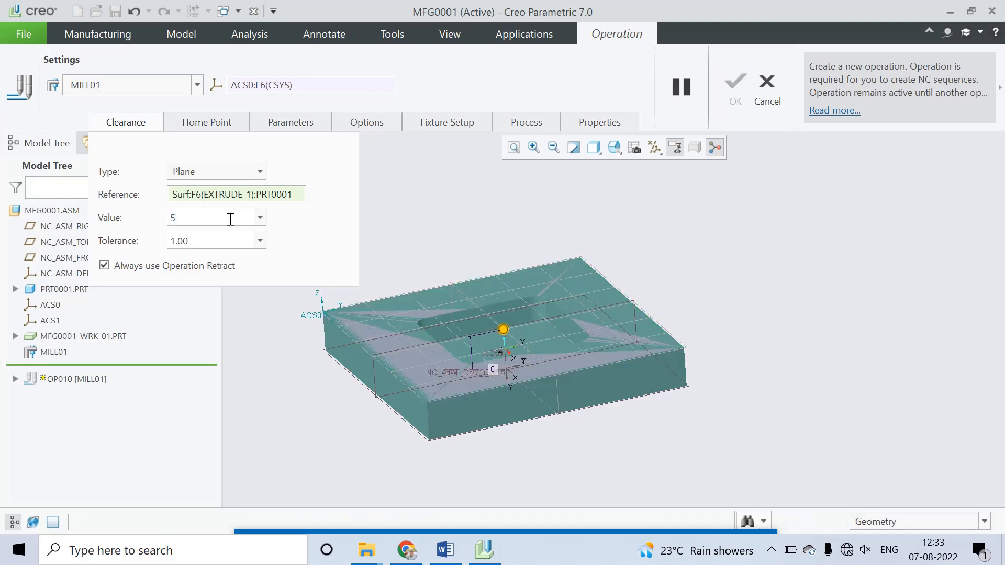
key(Return)
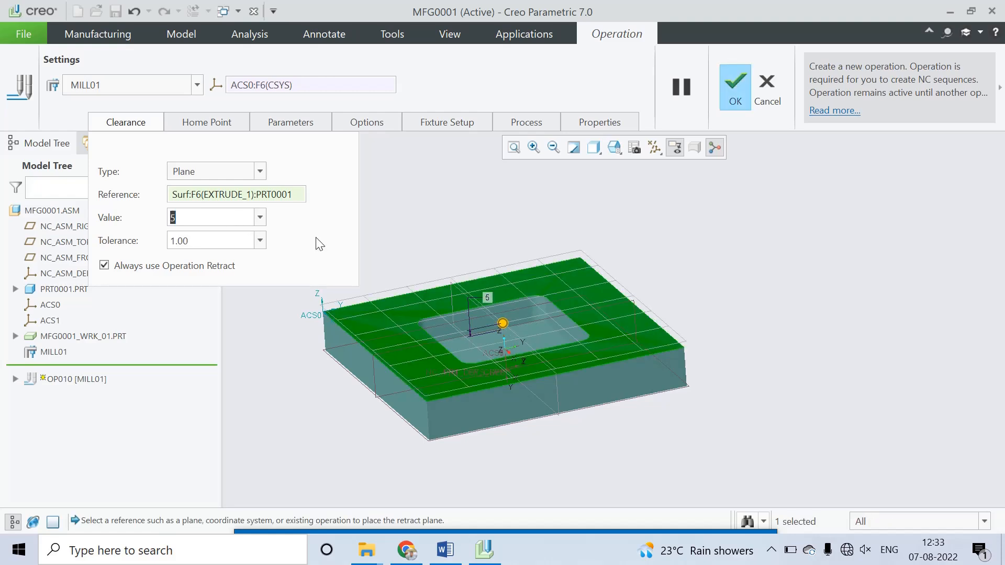
click(734, 79)
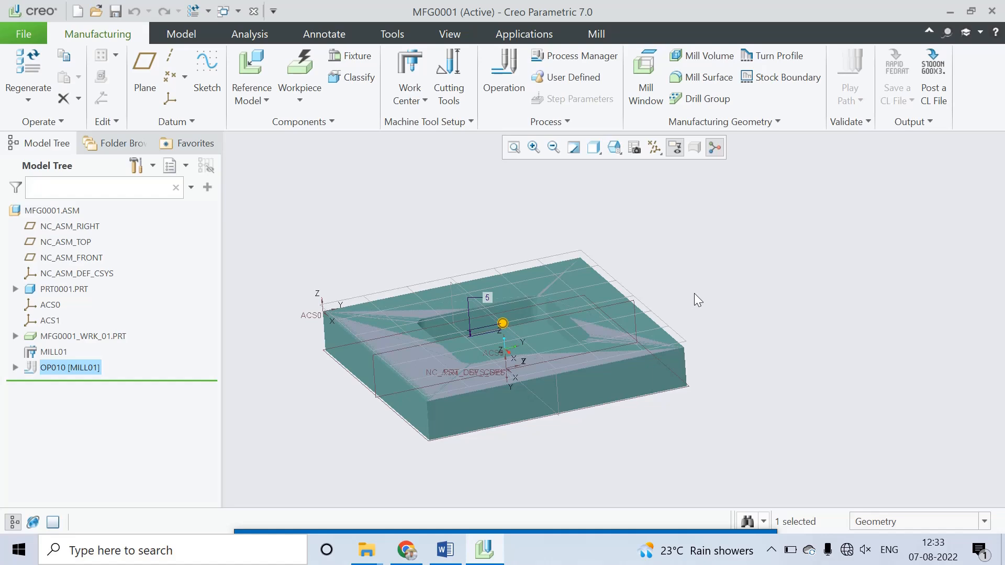
Step: Look over the available milling sequences, check the pocket in the Word drawing, and switch back to Creo
middle_drag(695, 296, 753, 302)
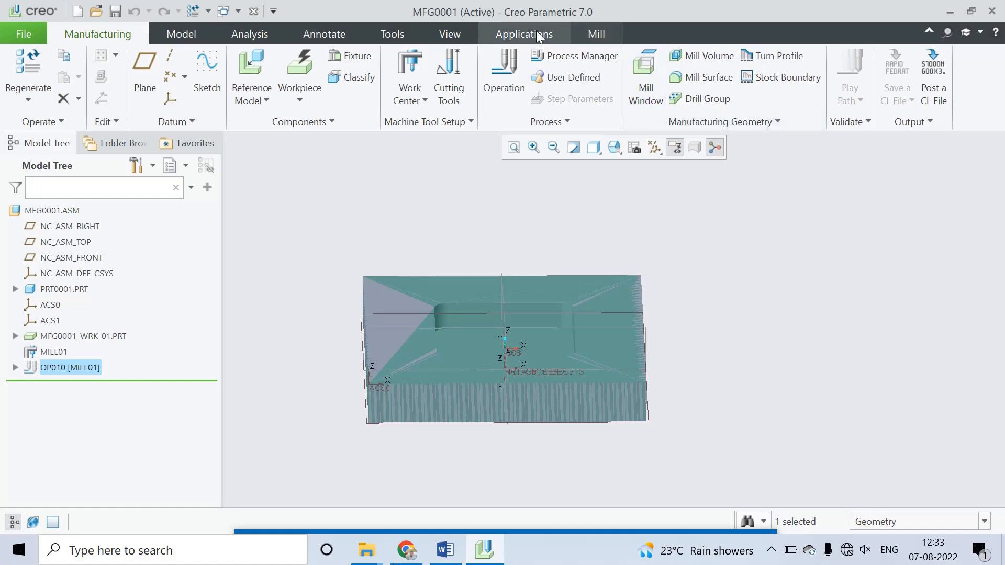
click(597, 33)
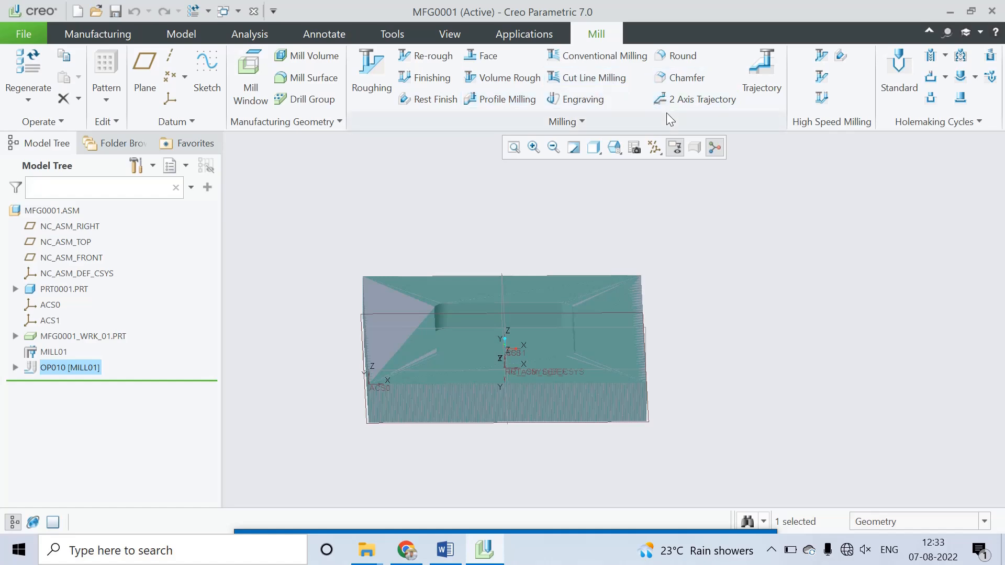
click(585, 123)
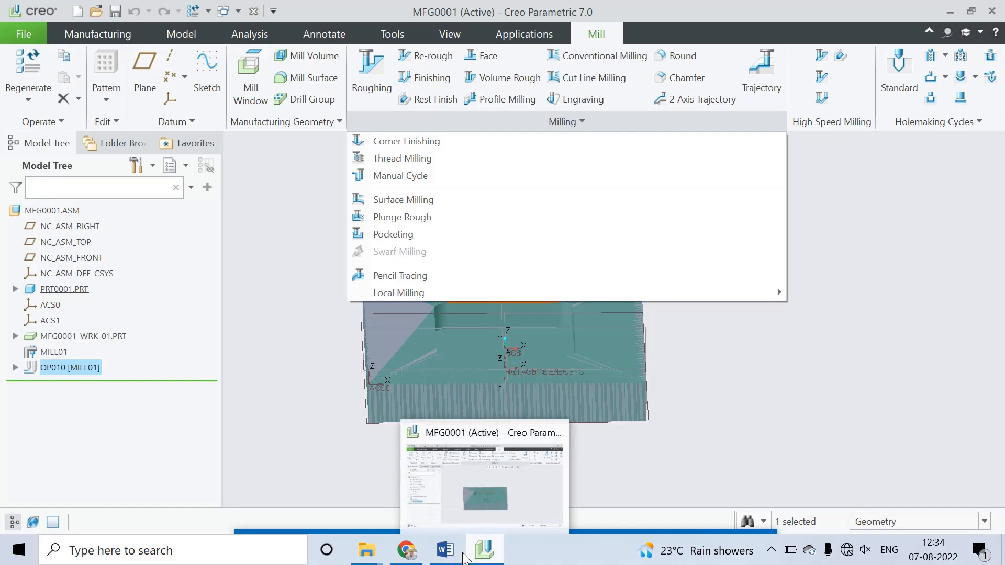
click(445, 549)
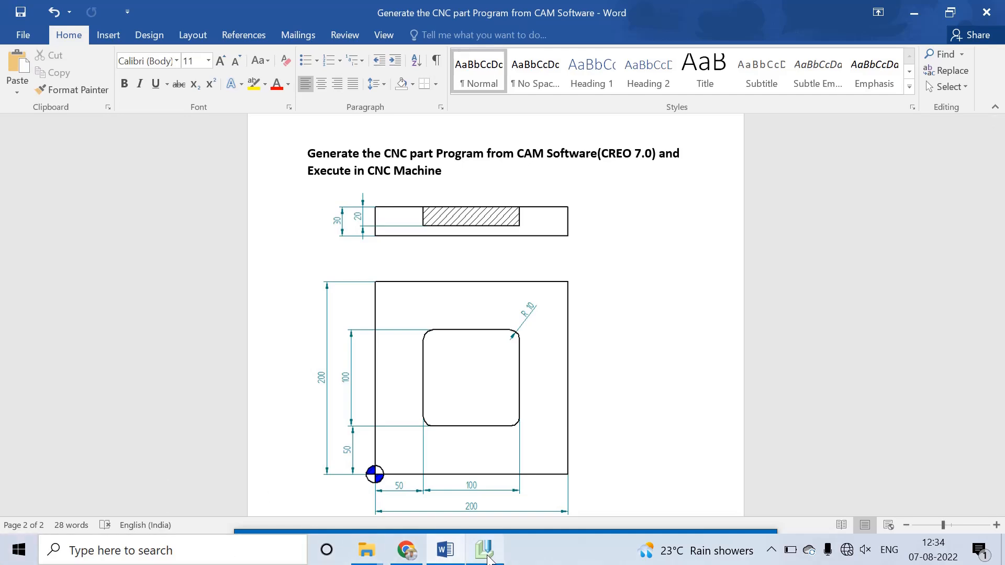
click(485, 551)
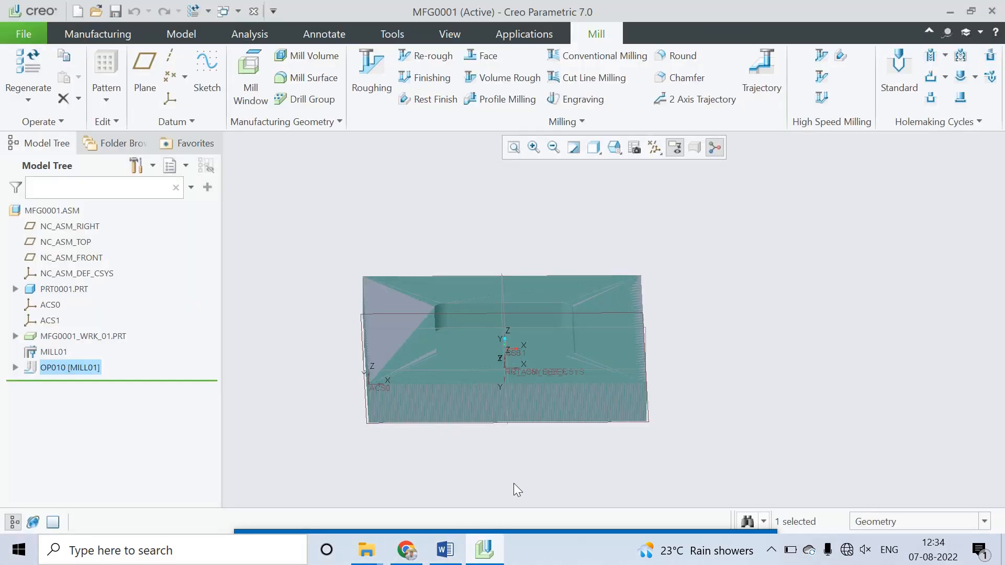
Step: Create a Pocketing sequence in the milling operation, with tool, parameters and surfaces as the elements to define
click(580, 124)
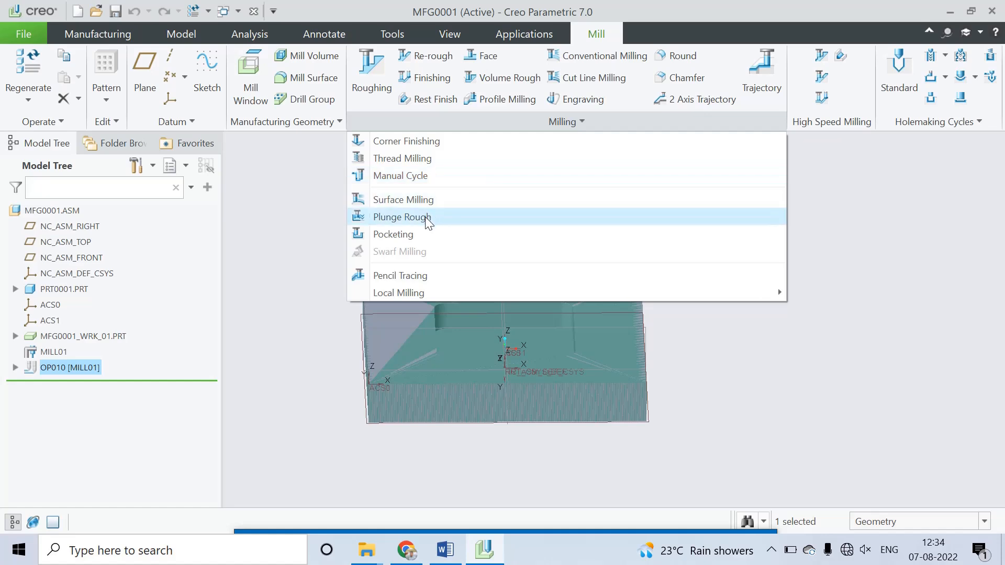
click(419, 237)
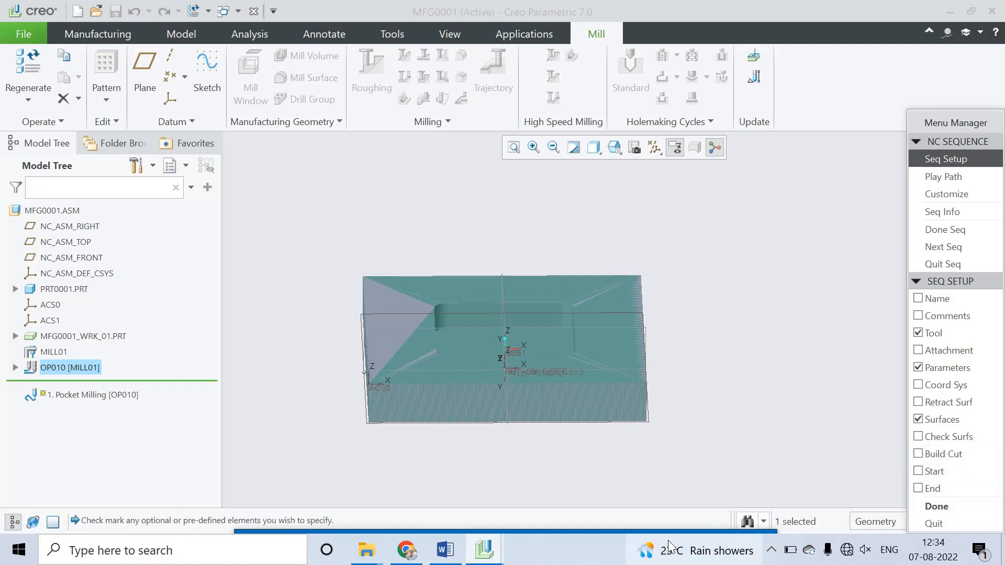
click(690, 528)
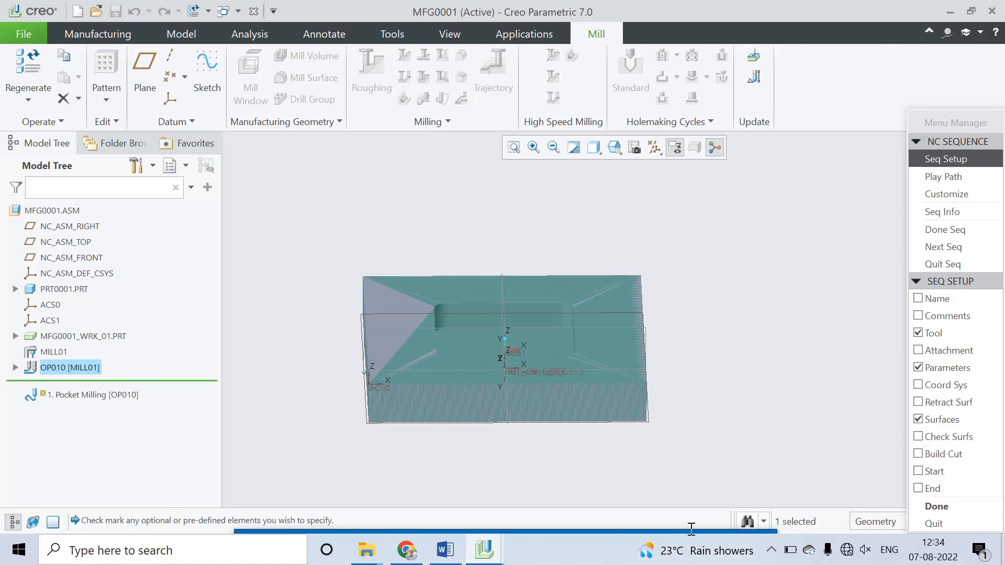
mouse_move(715, 529)
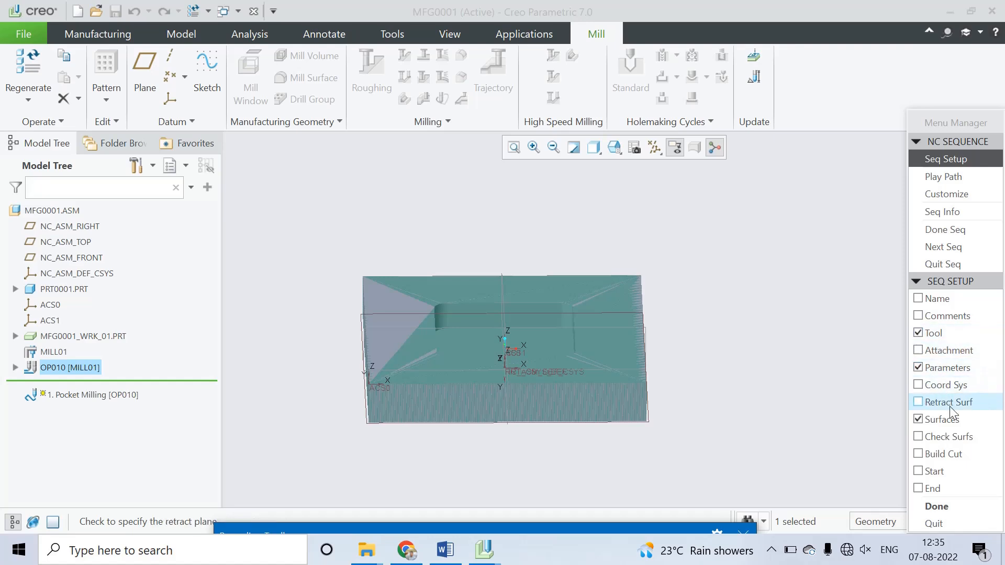
click(934, 506)
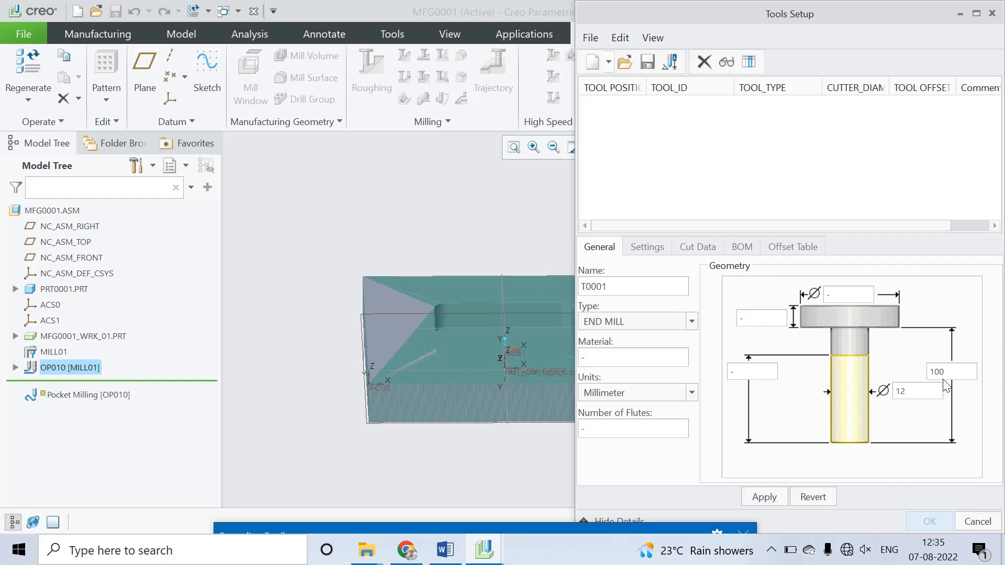
Step: Define the sequence's end mill with a 10 mm cutter diameter, keeping the 100 mm length, and apply the tool
double_click(912, 393)
text(1)
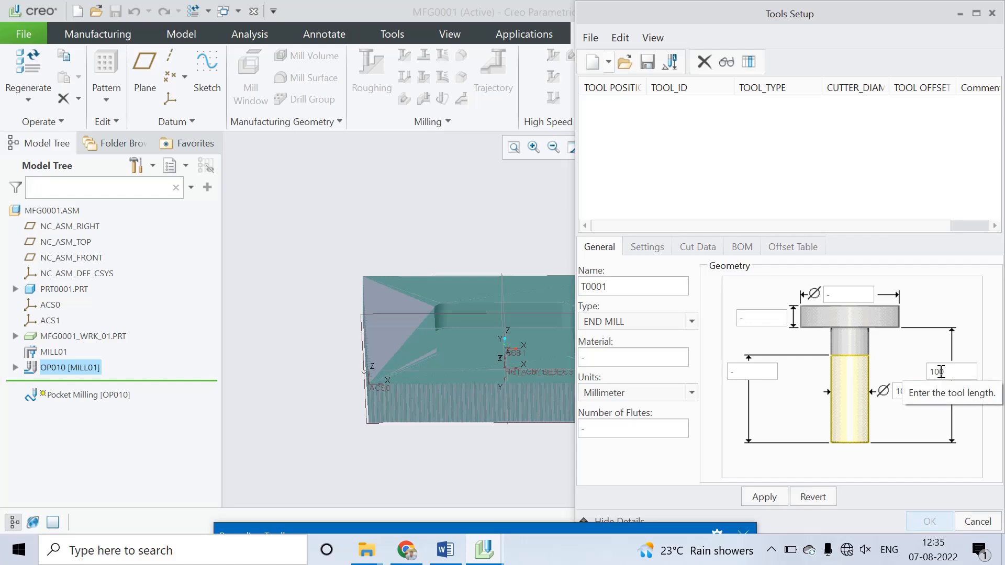
click(777, 497)
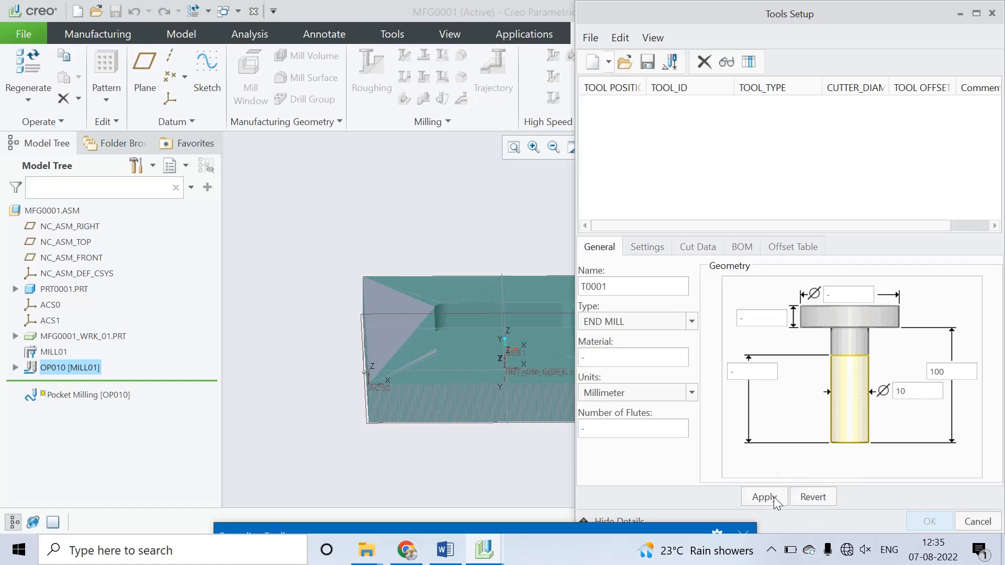
click(924, 522)
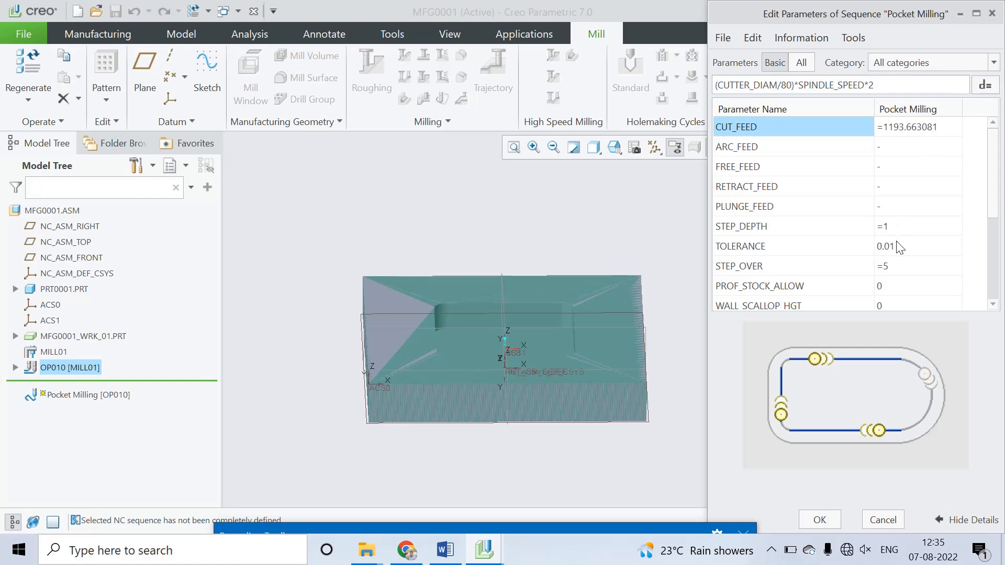
Step: Set the pocket milling parameters to cut feed 100, step depth 2 and spindle speed 500, and accept them
click(900, 130)
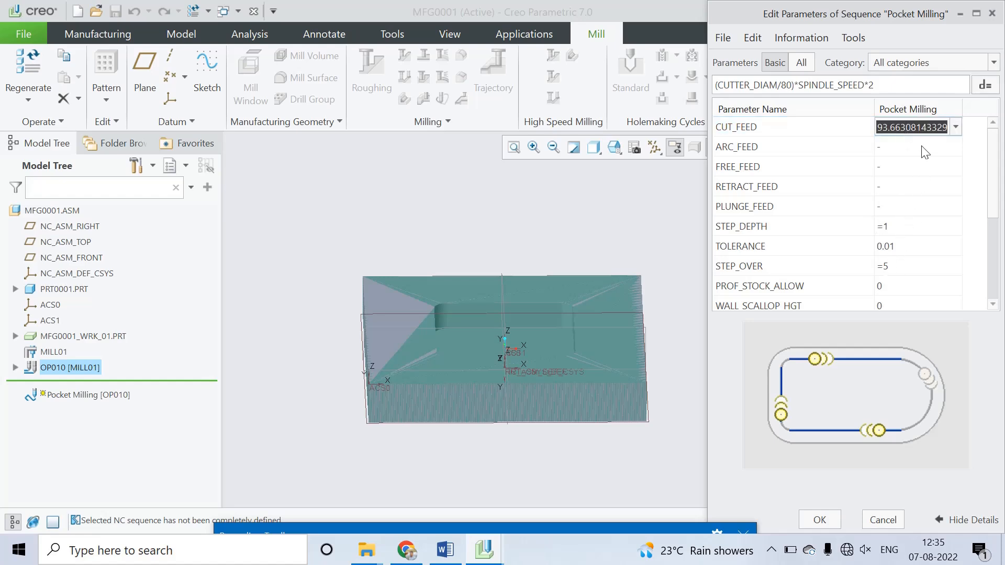
text(100)
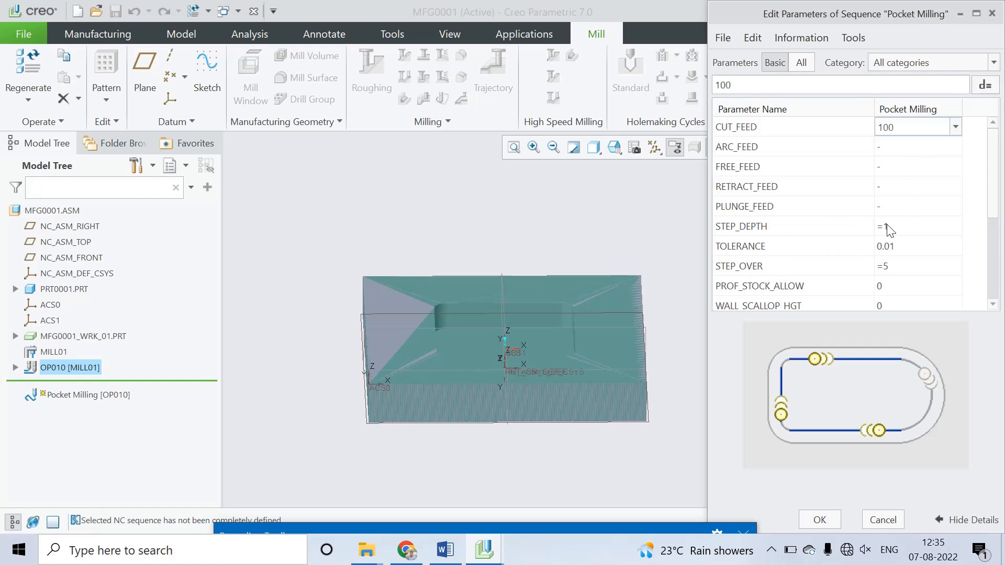
click(887, 226)
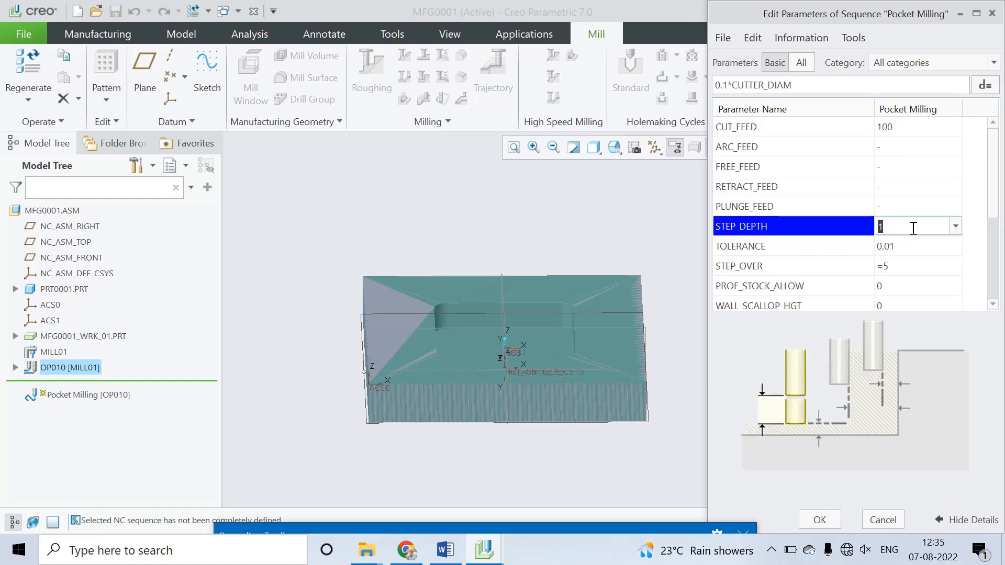
text(2)
click(936, 238)
scroll(937, 240, down, 3)
click(917, 267)
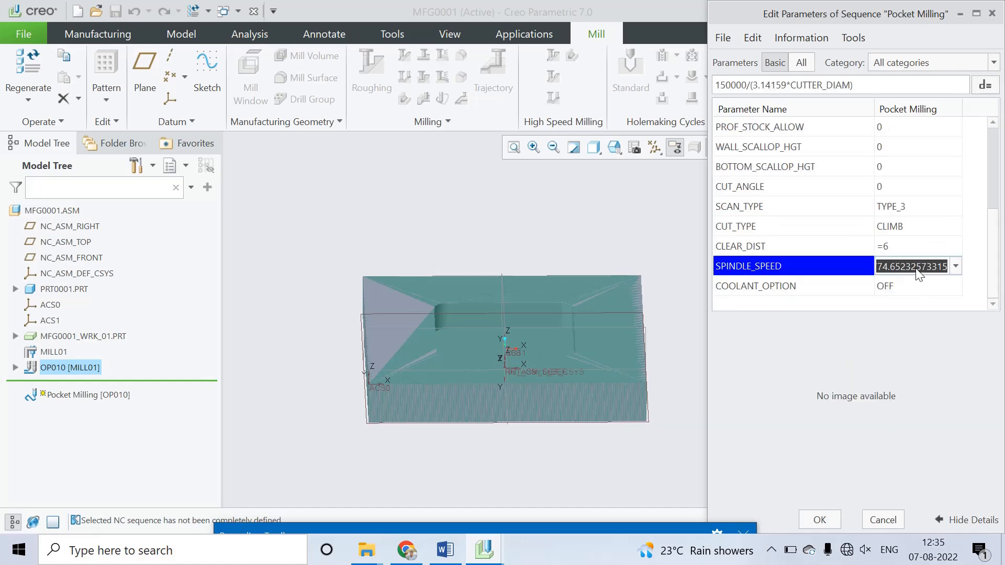
text(500)
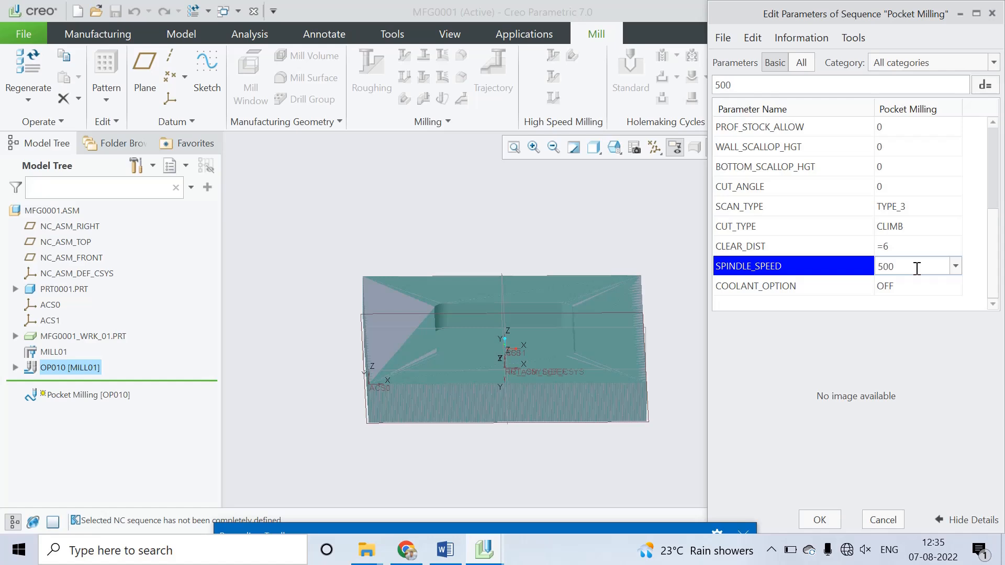
key(Return)
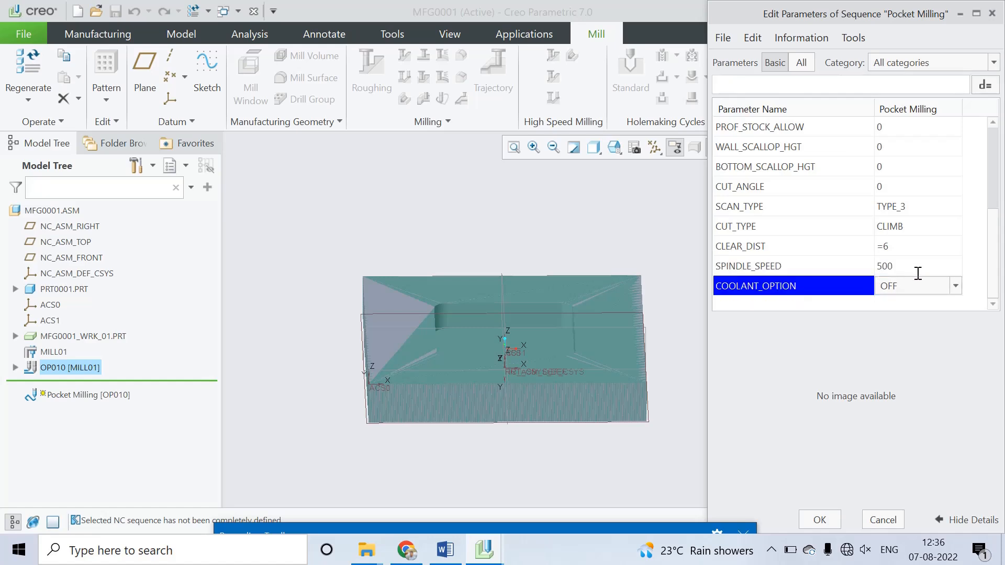
click(823, 520)
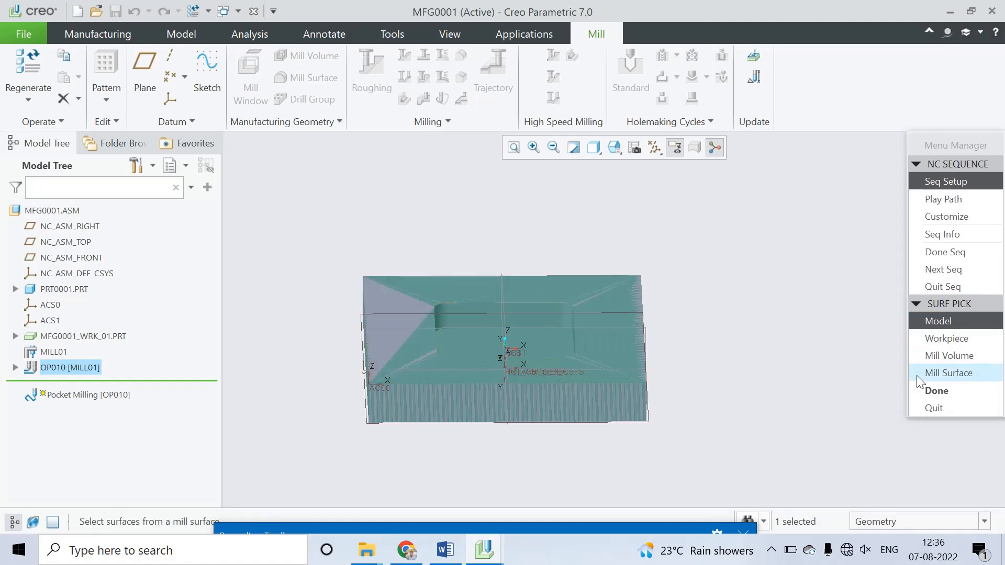
Step: Choose machining surfaces from the model, adding two adjacent pocket walls and the rounded corner between them
click(930, 391)
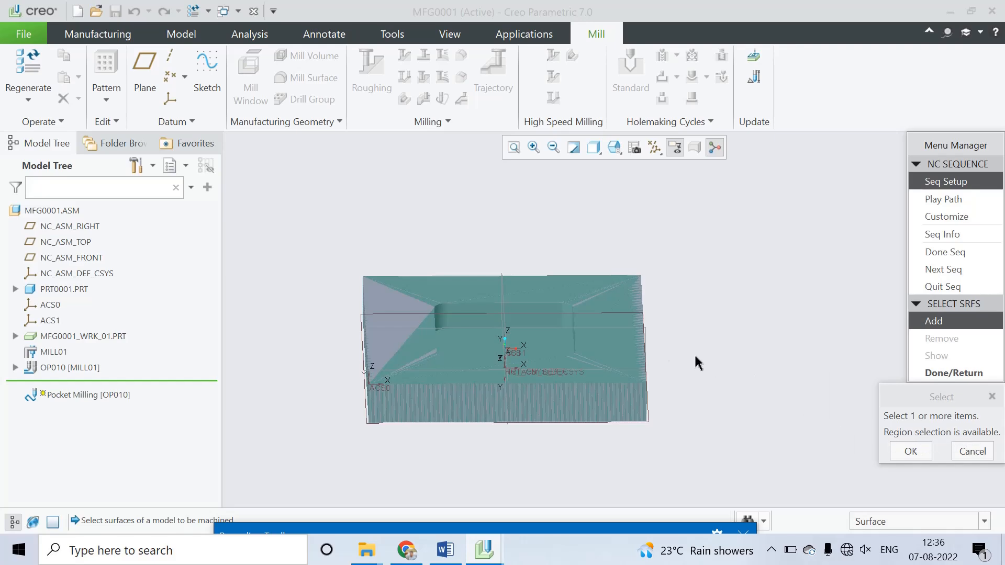
click(525, 327)
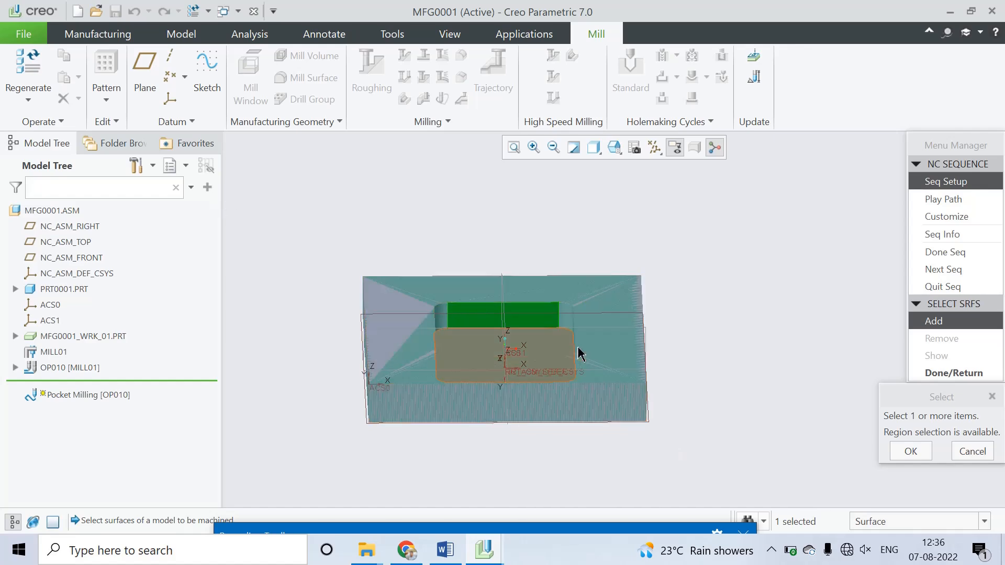
mouse_move(661, 287)
middle_down()
mouse_move(671, 300)
mouse_move(657, 305)
middle_up()
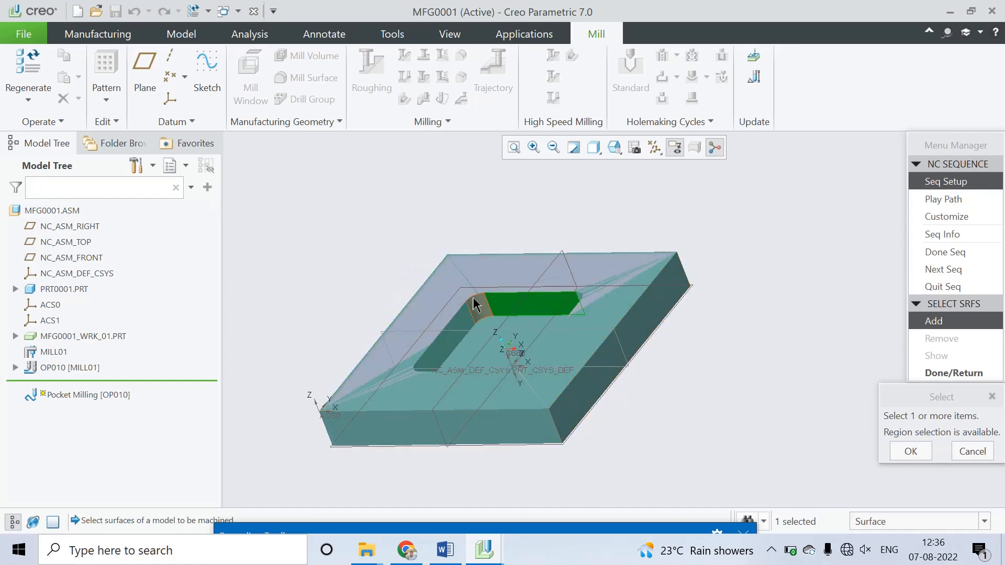
click(477, 306)
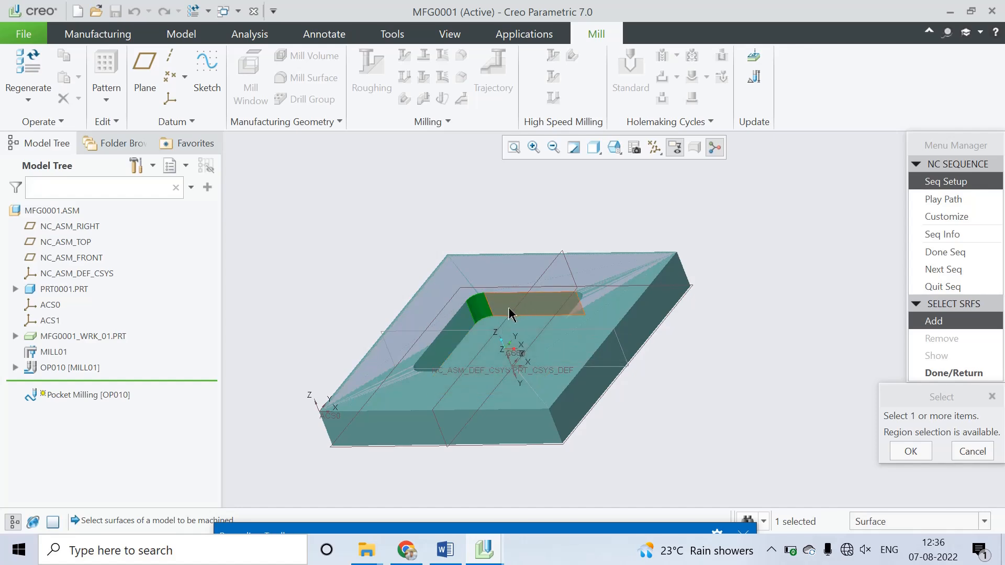
ctrl+click(509, 312)
ctrl+click(454, 339)
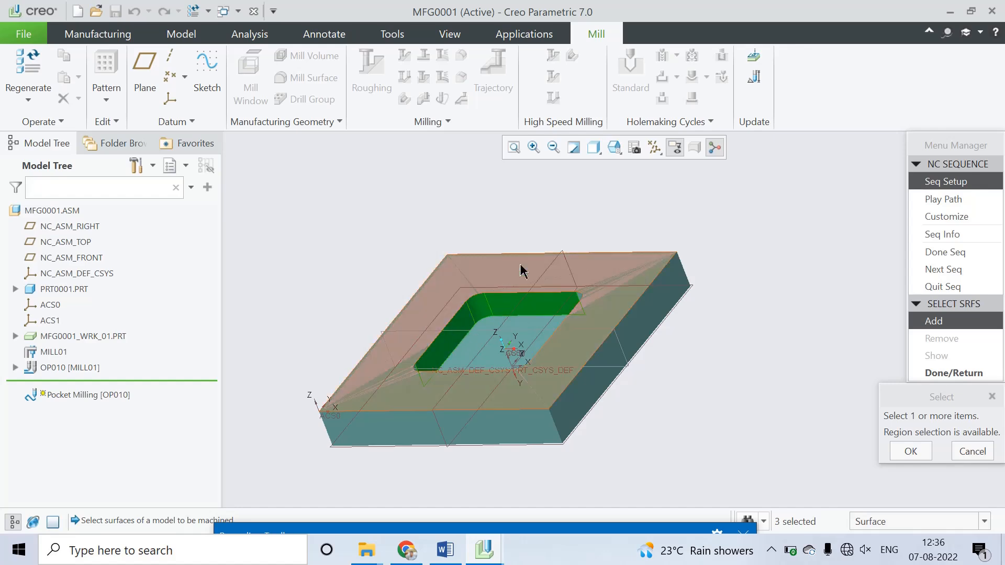
Step: Add the pocket's remaining side walls and rounded corners to the surfaces being machined
middle_drag(522, 269, 587, 258)
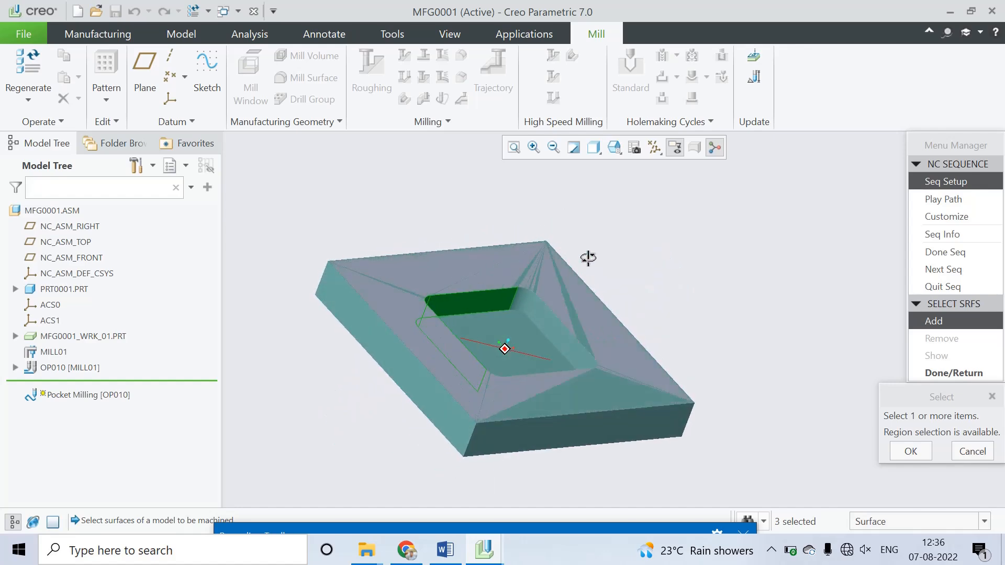
ctrl+click(525, 297)
ctrl+click(544, 314)
middle_drag(651, 277, 648, 332)
ctrl+click(584, 389)
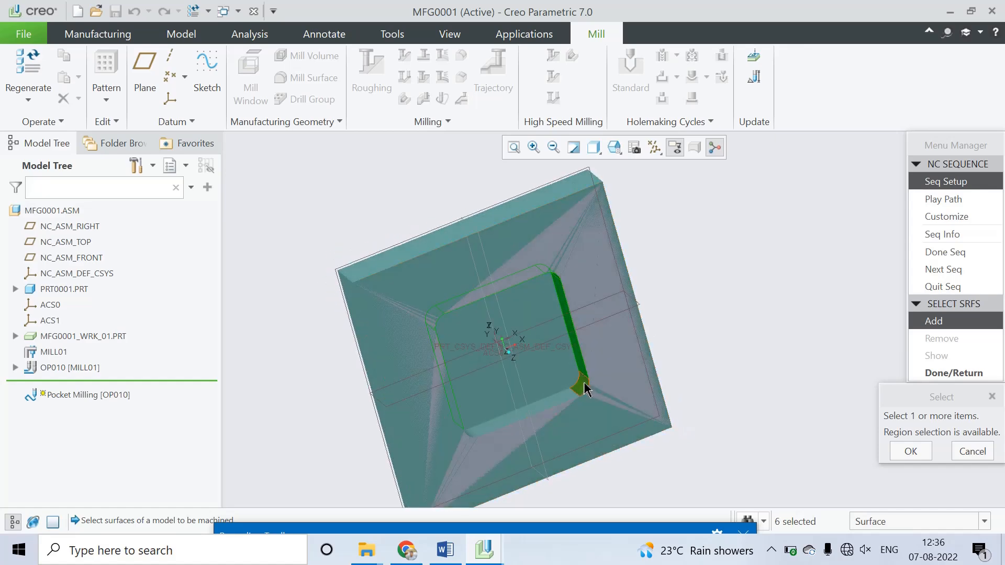
ctrl+click(571, 396)
middle_drag(700, 280, 616, 215)
ctrl+click(499, 408)
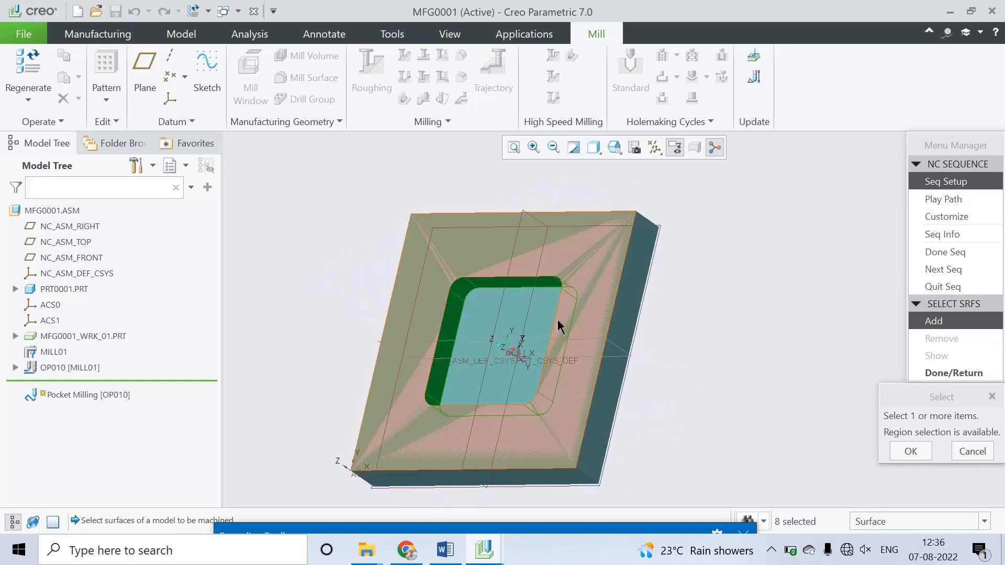
Step: Add the pocket floor to the machined surfaces and finish the surface selection
ctrl+click(513, 337)
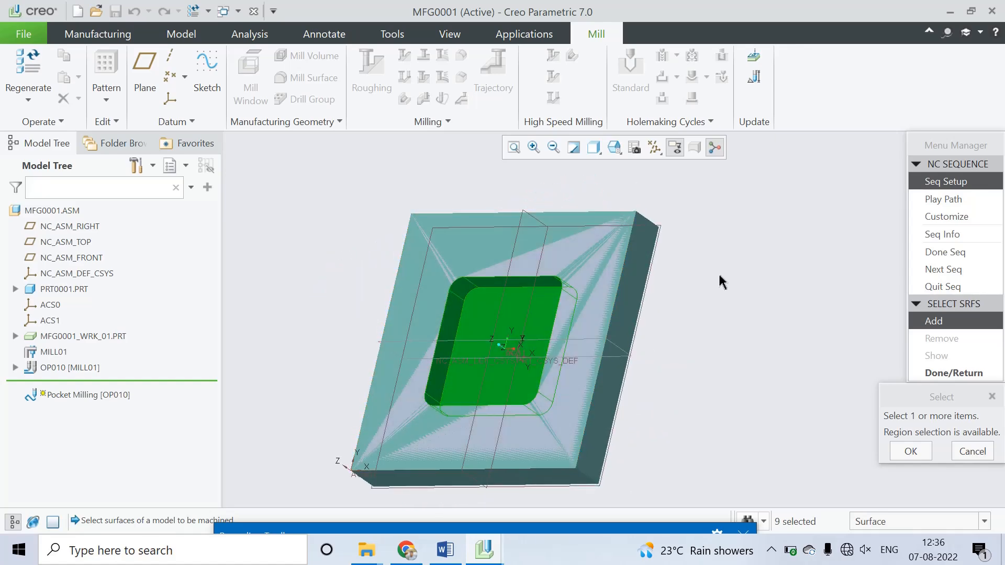
middle_drag(719, 281, 763, 259)
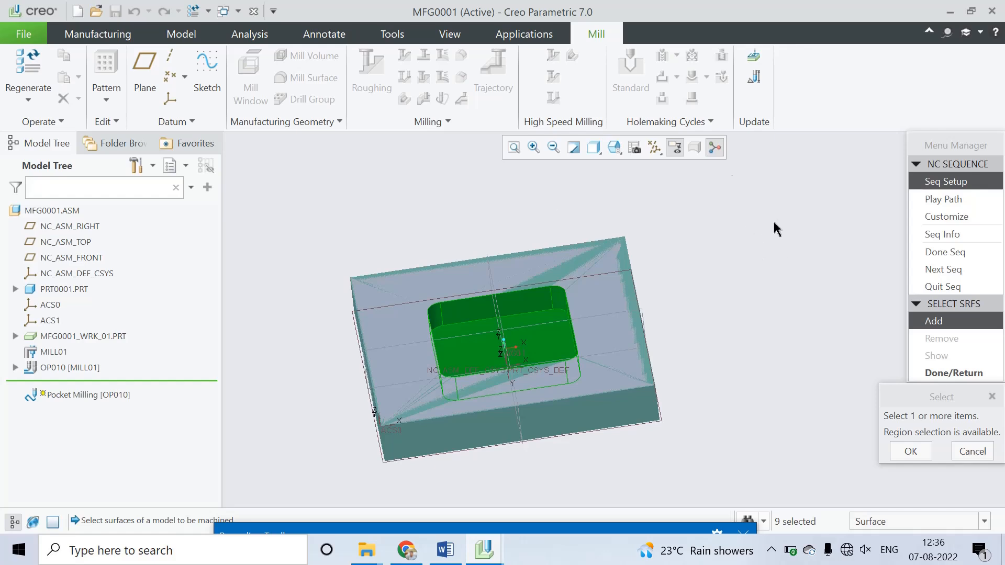
click(919, 449)
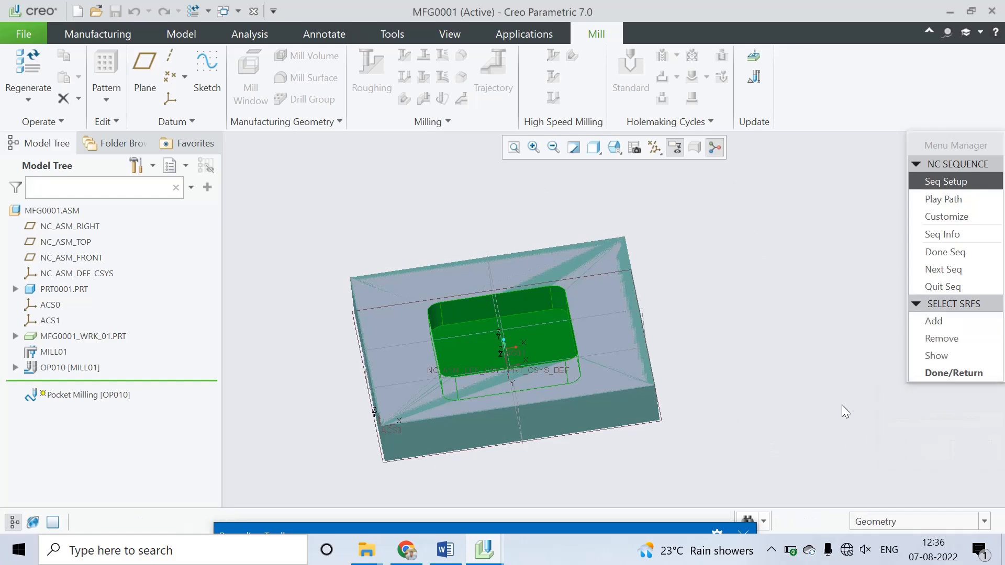
click(952, 372)
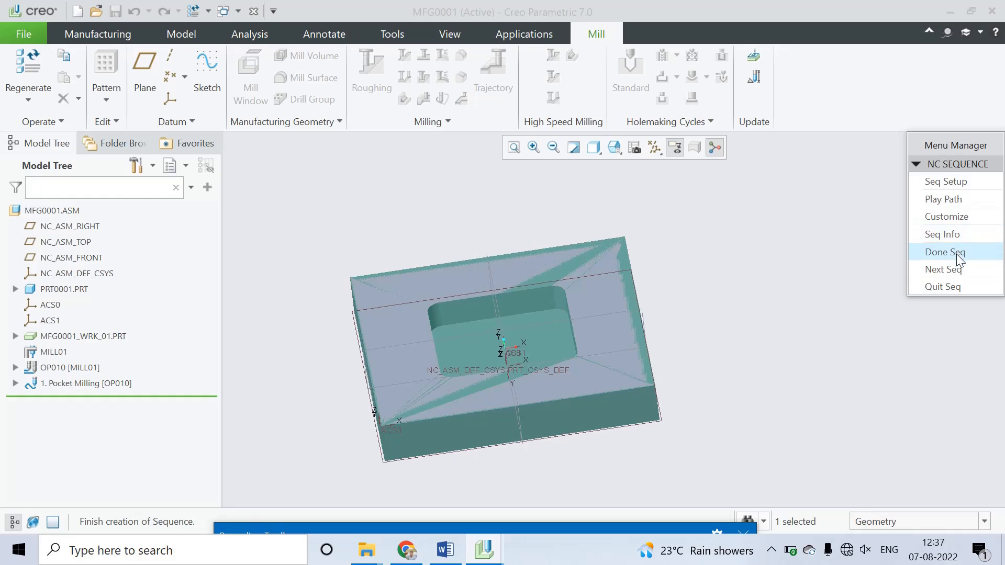
Step: Play the pocket milling tool path on screen, close the playback, and complete the NC sequence
click(953, 202)
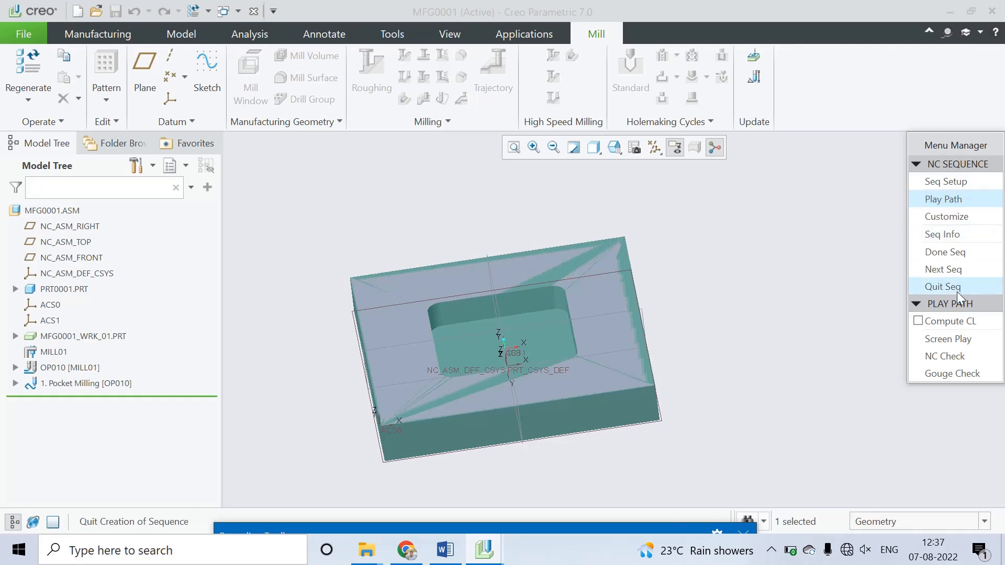
click(956, 340)
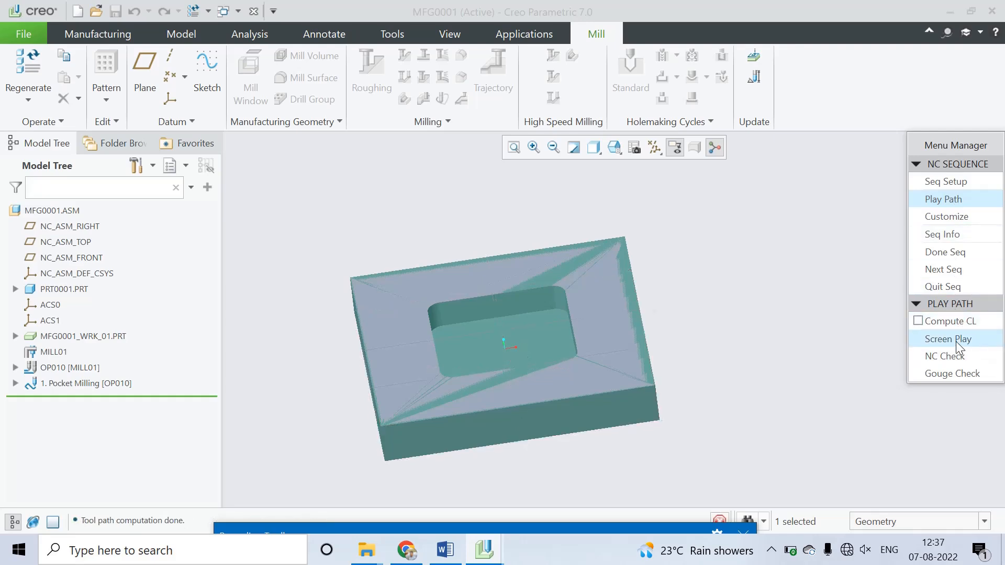
middle_drag(680, 368, 656, 367)
click(956, 350)
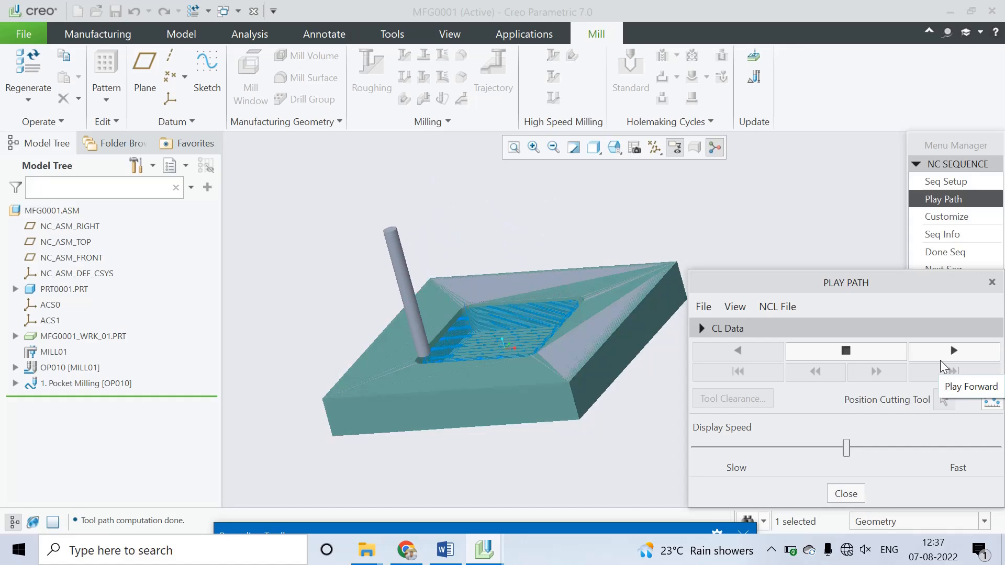
mouse_move(523, 252)
middle_down()
mouse_move(545, 282)
mouse_move(601, 303)
mouse_move(588, 361)
mouse_move(542, 249)
mouse_move(572, 254)
mouse_move(534, 244)
mouse_move(535, 258)
middle_up()
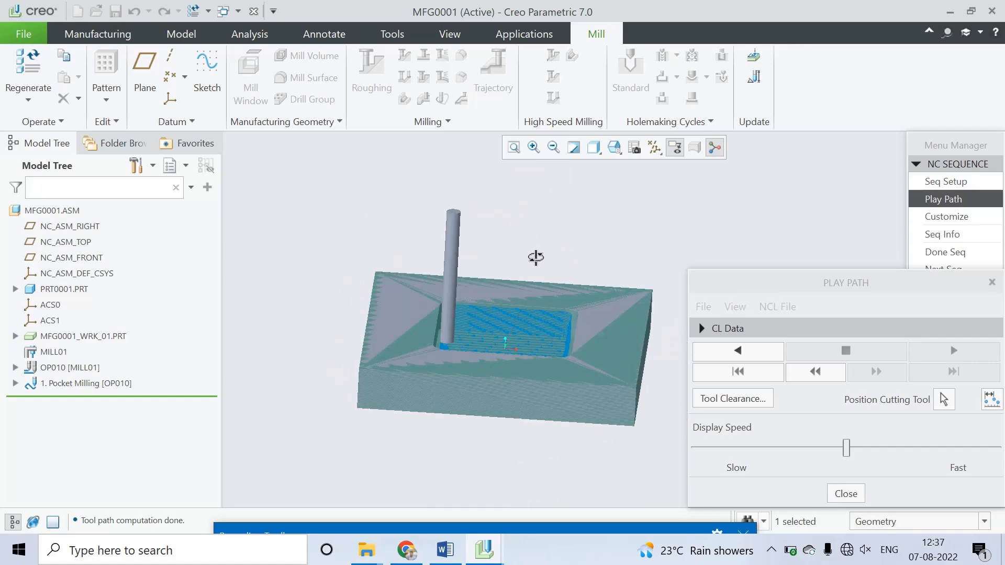
click(846, 494)
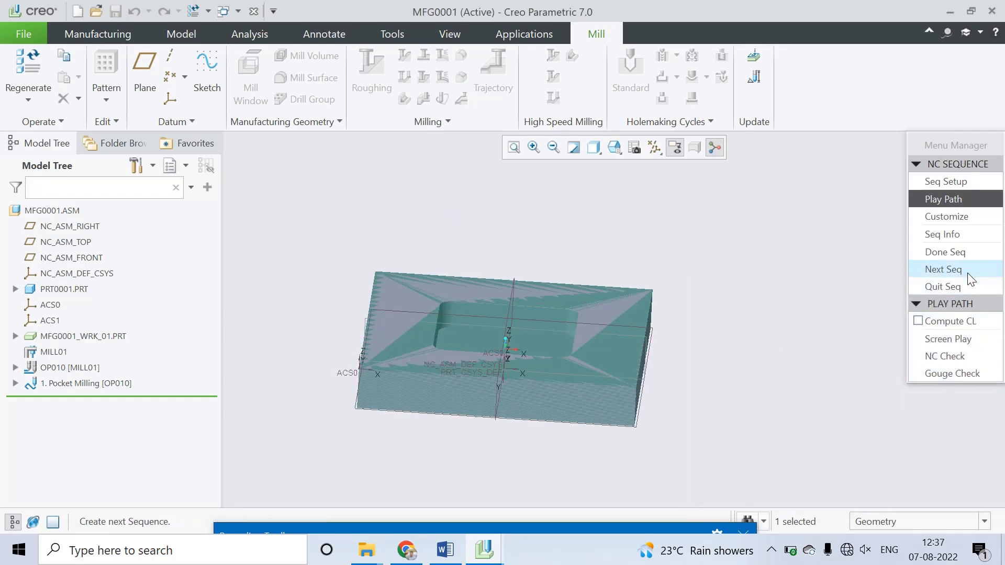
click(953, 253)
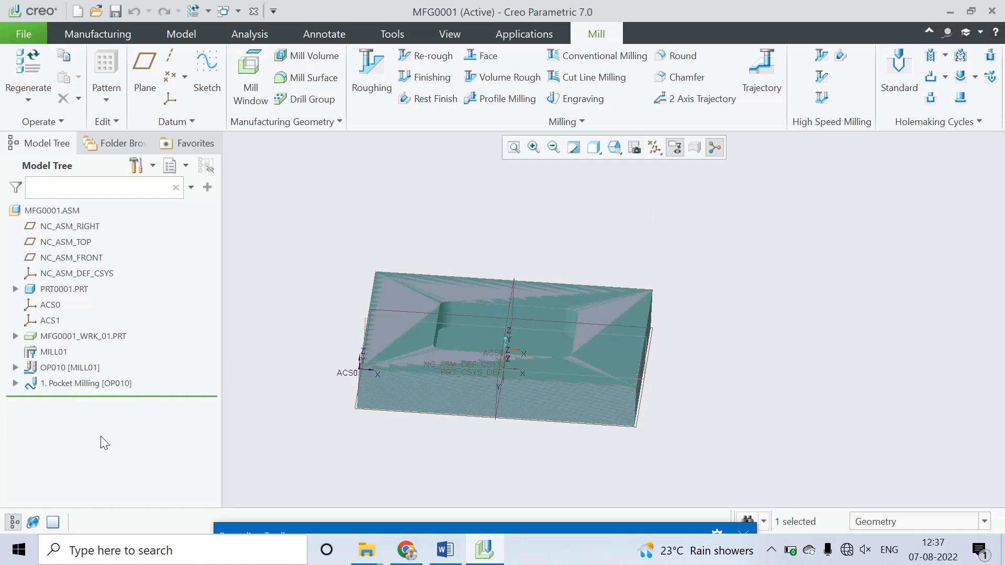
Step: Run the material removal simulation for the Pocket Milling sequence through to the end, and close the simulation
click(53, 386)
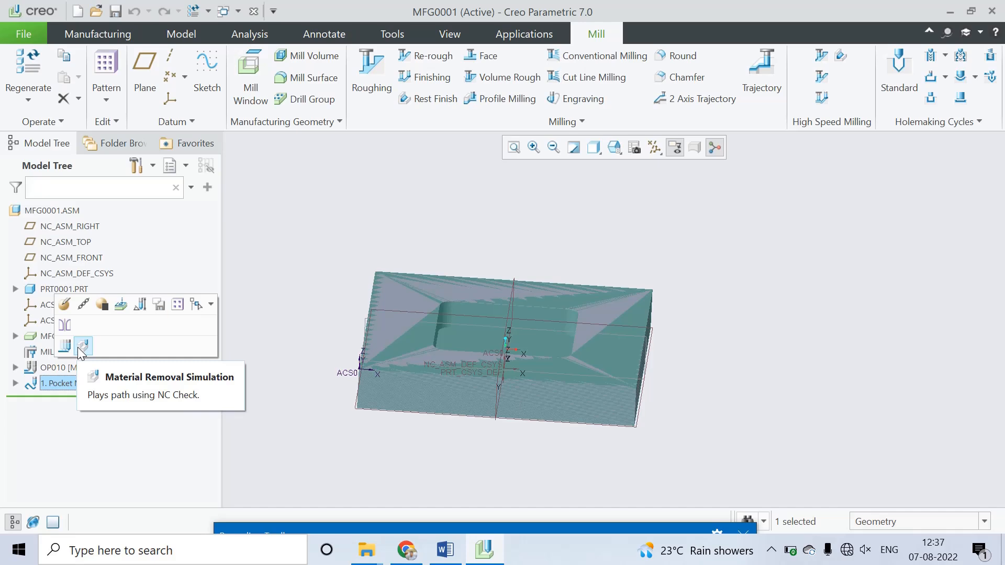
click(79, 346)
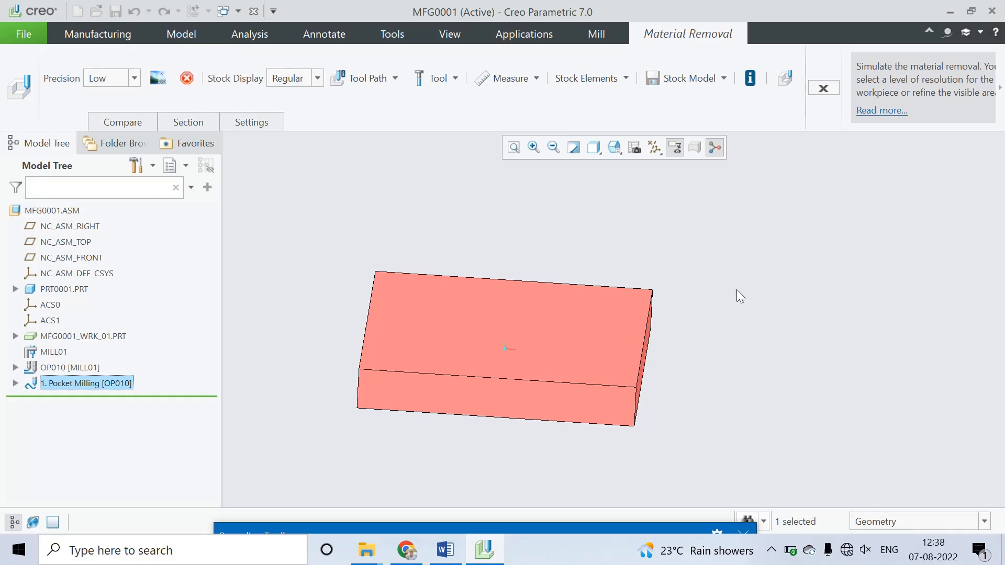
click(787, 79)
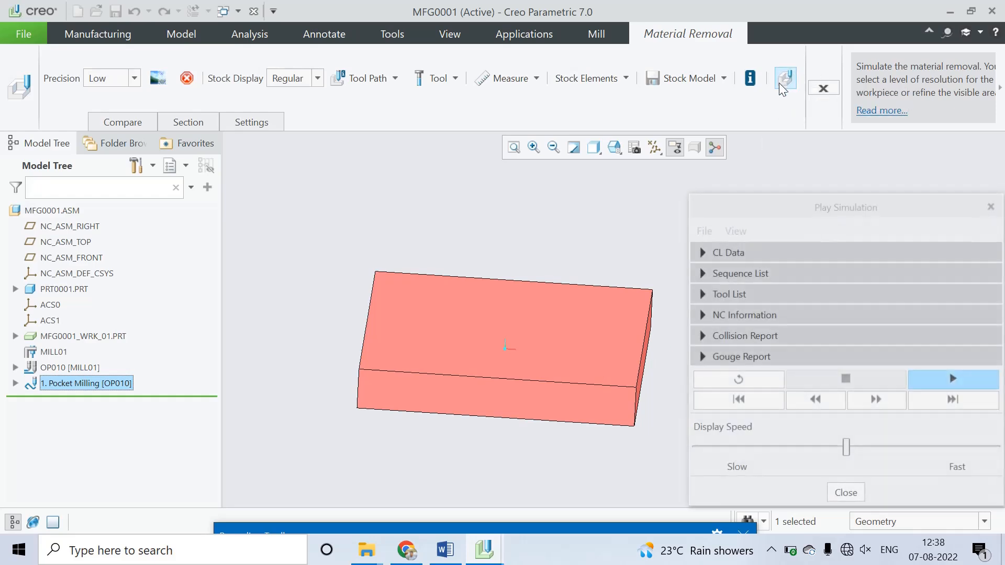
click(959, 379)
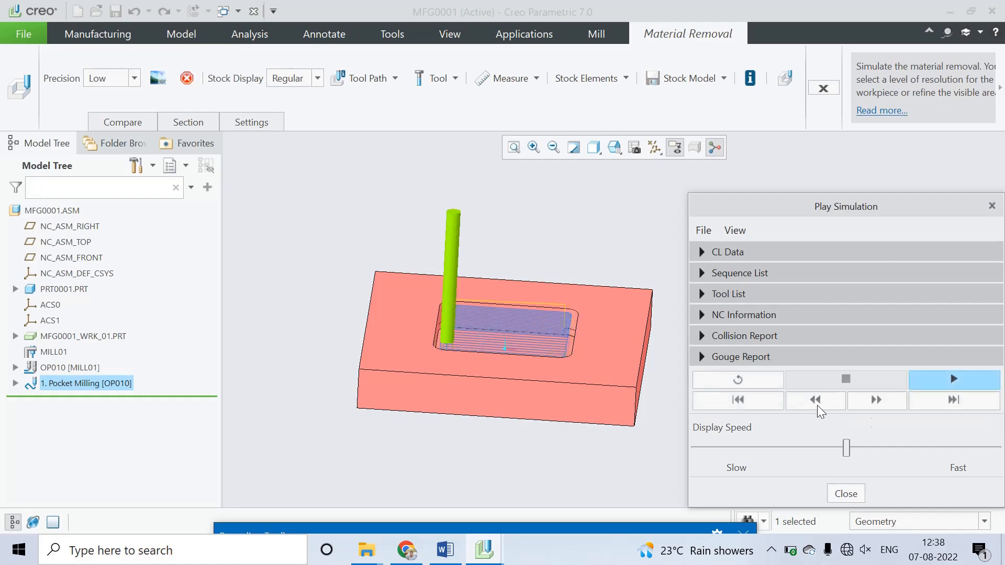
click(848, 495)
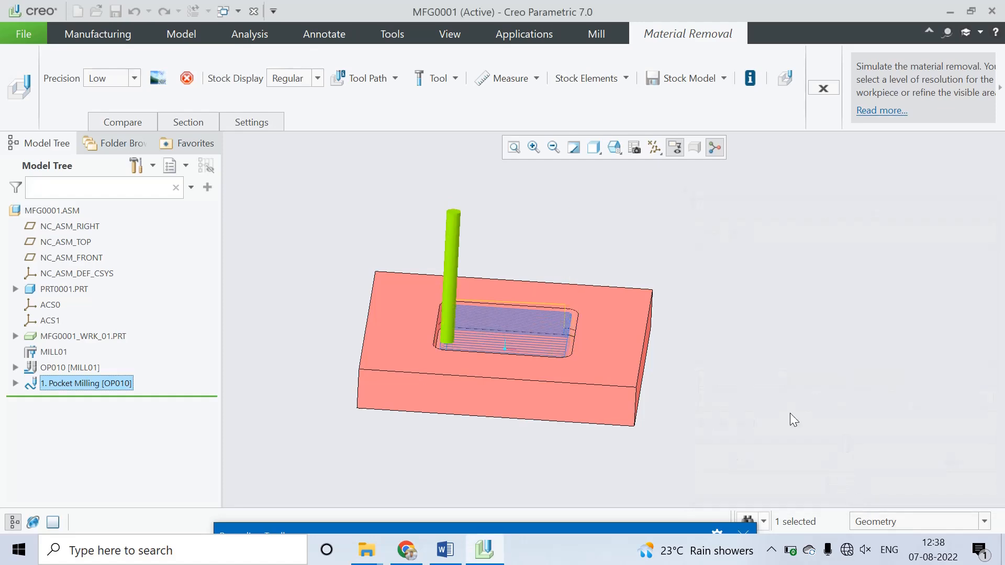
click(820, 87)
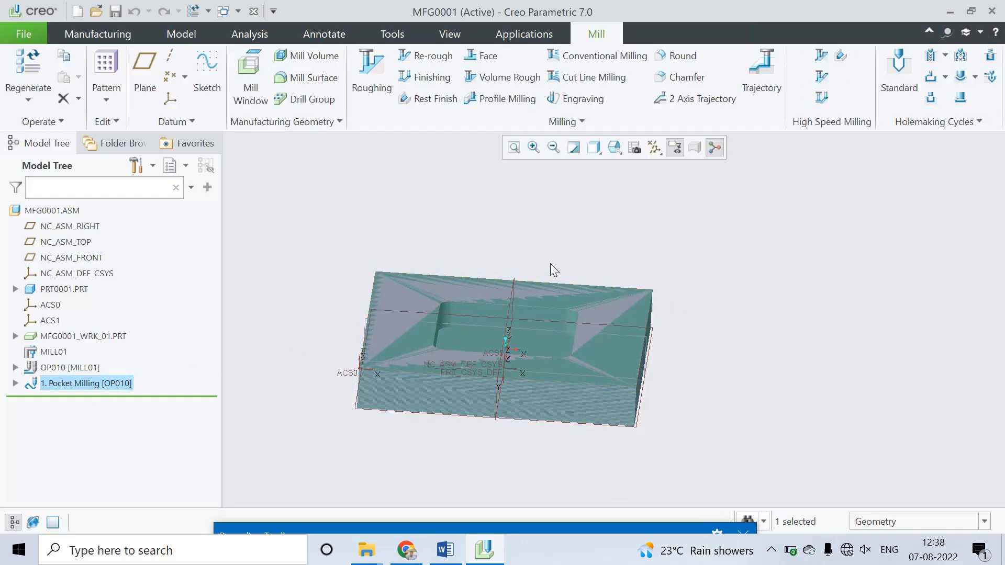
Step: Start saving a CL file and choose the Pocket Milling NC sequence as its source
middle_drag(740, 295, 717, 309)
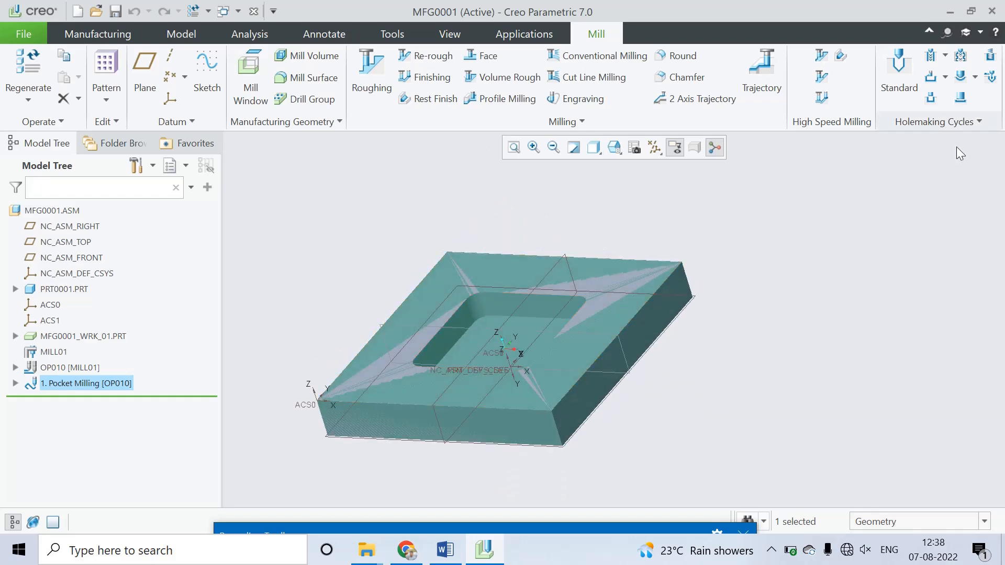
click(120, 36)
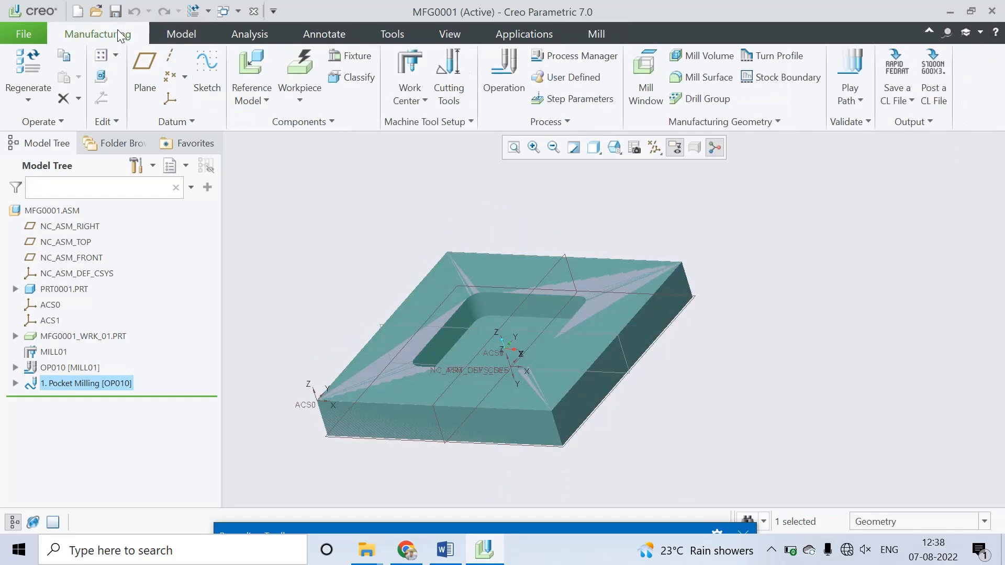
click(911, 101)
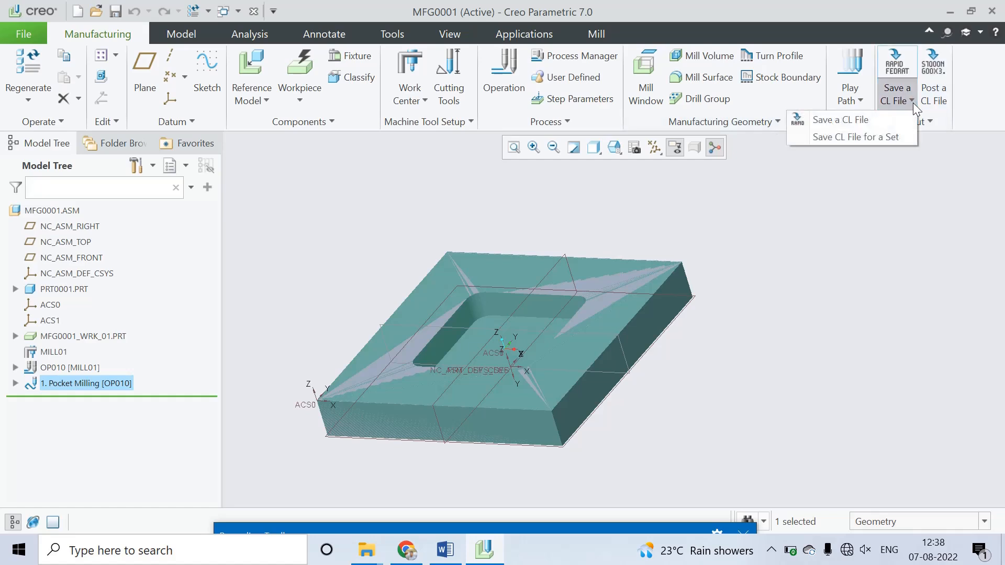
click(871, 120)
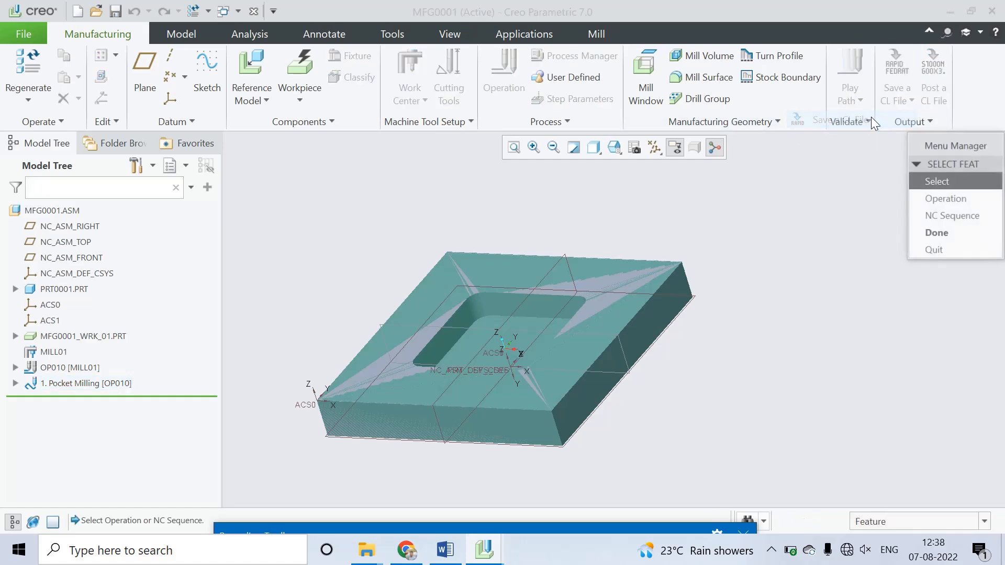
click(956, 215)
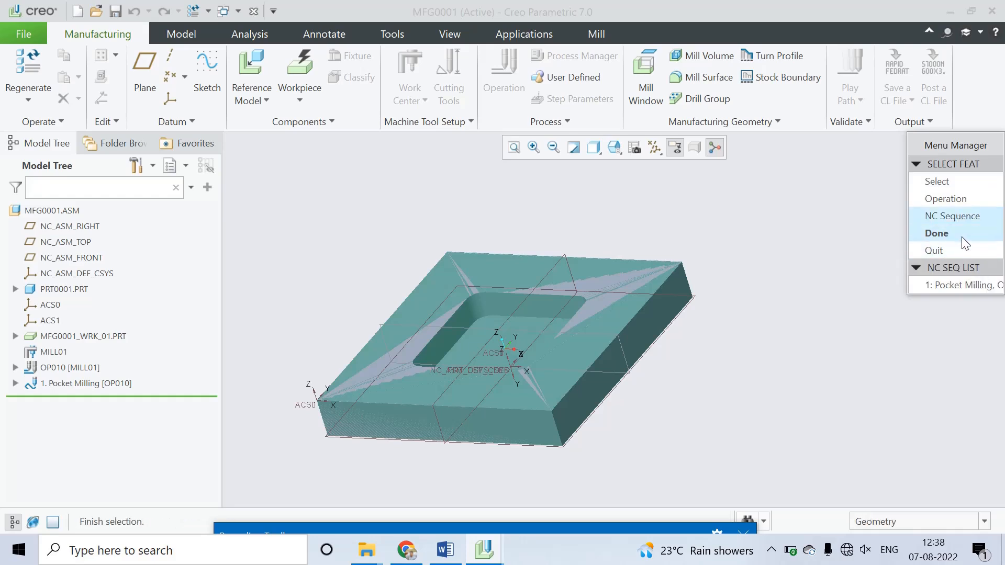
click(960, 284)
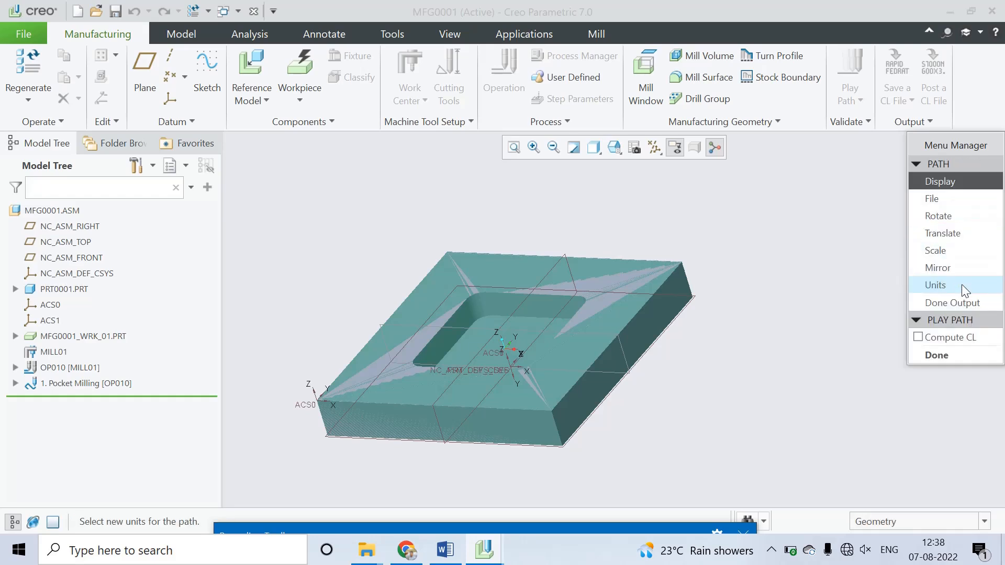
Step: Output the tool path as both CL and MCD files, saving the CL file as seq0001 in the Milling folder
click(943, 199)
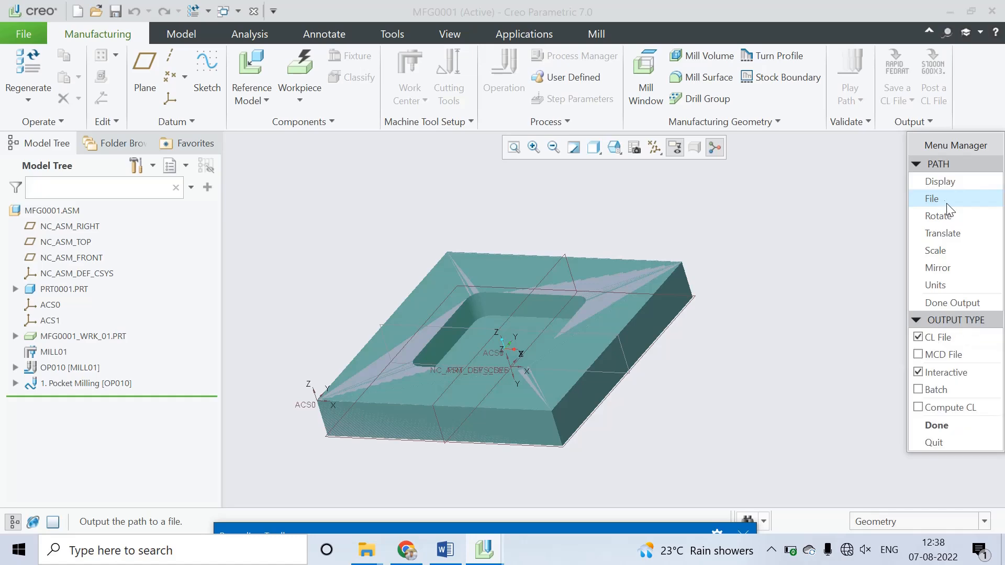
click(922, 354)
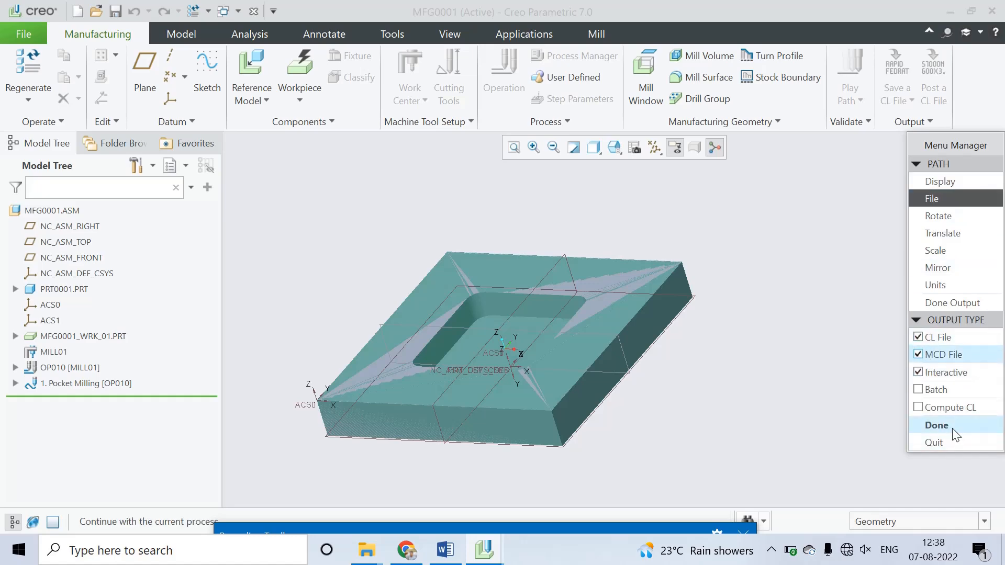
click(936, 425)
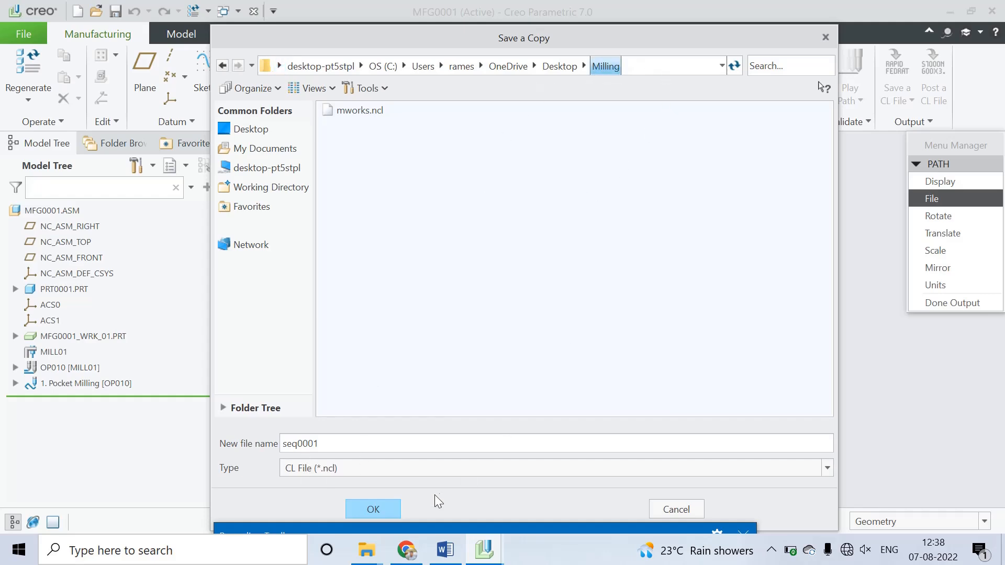
click(380, 506)
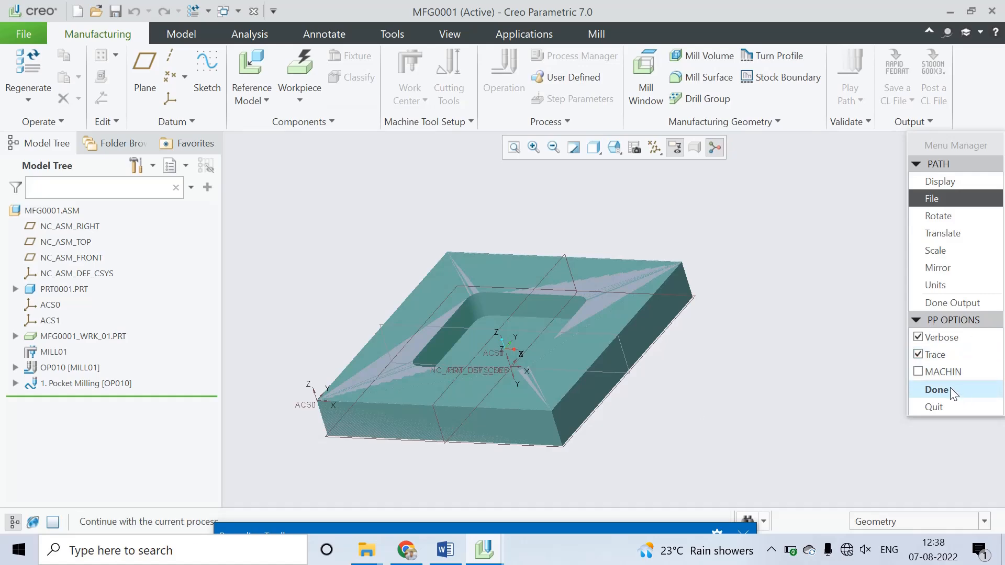
Step: Post-process the CL file with the Verbose and Trace options using postprocessor UNCX01.P12, close the log, and finish the output
click(936, 390)
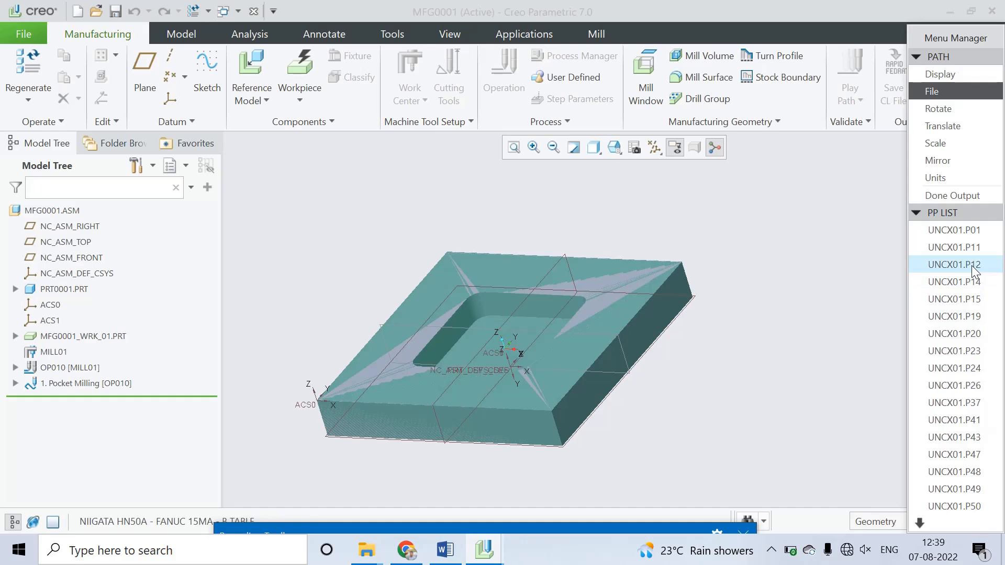
click(971, 265)
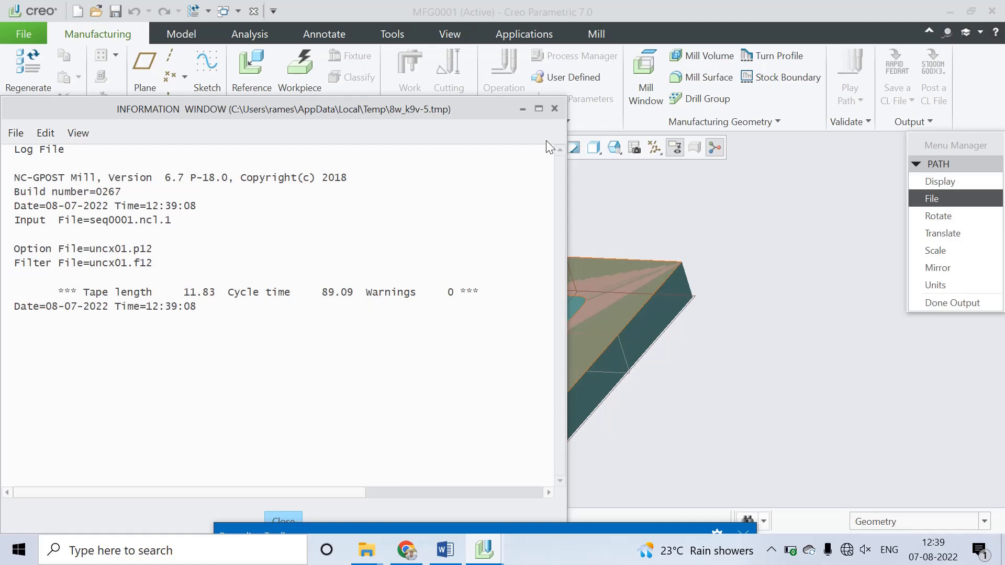
click(290, 518)
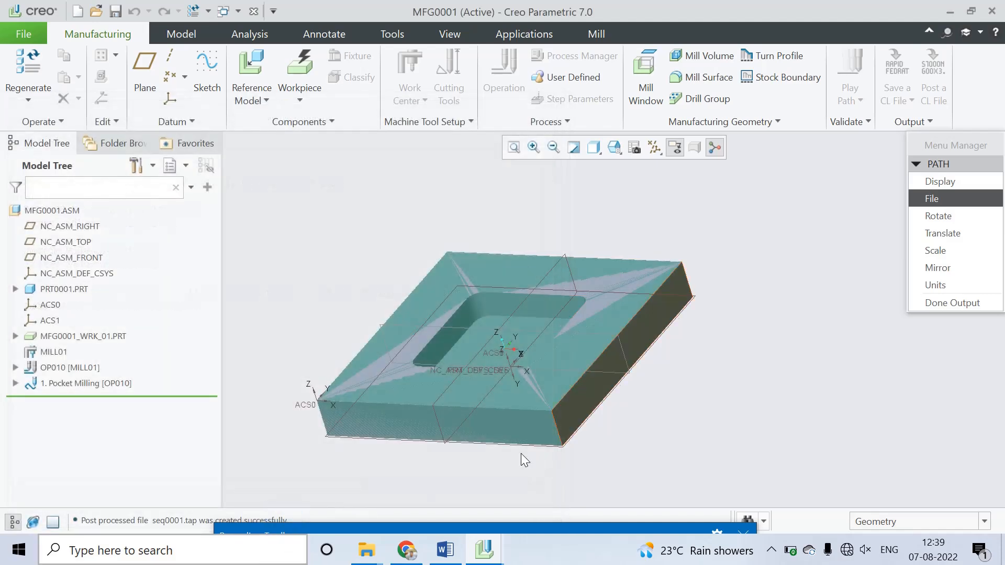
click(947, 302)
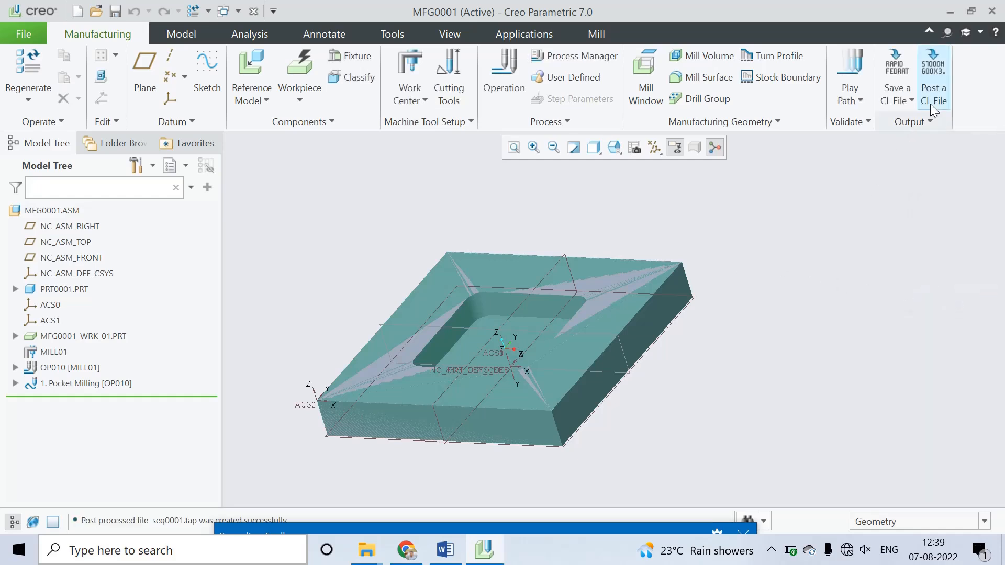
Step: Switch to the Milling folder in File Explorer and open the seq0001 TAP file in Notepad
click(946, 14)
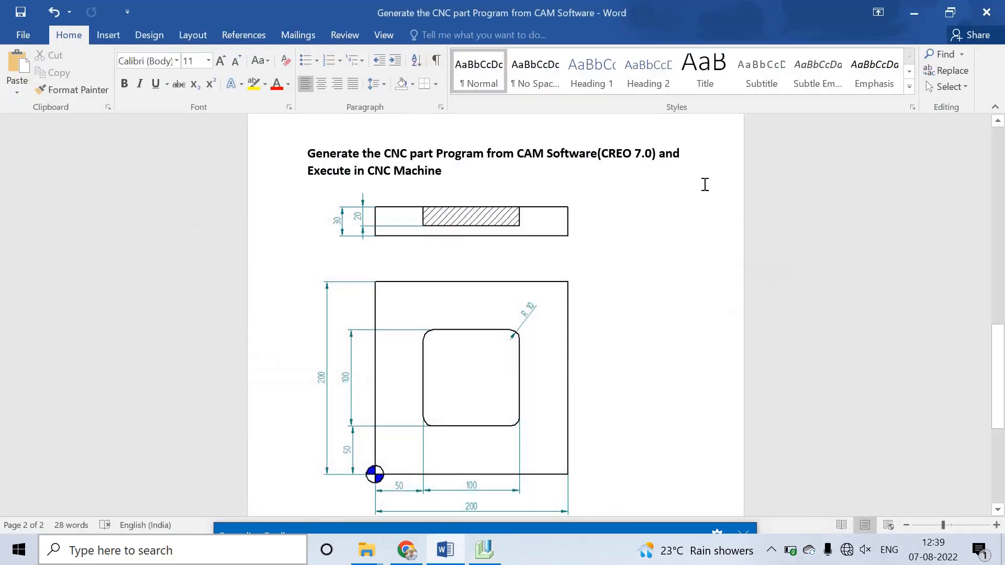
click(915, 17)
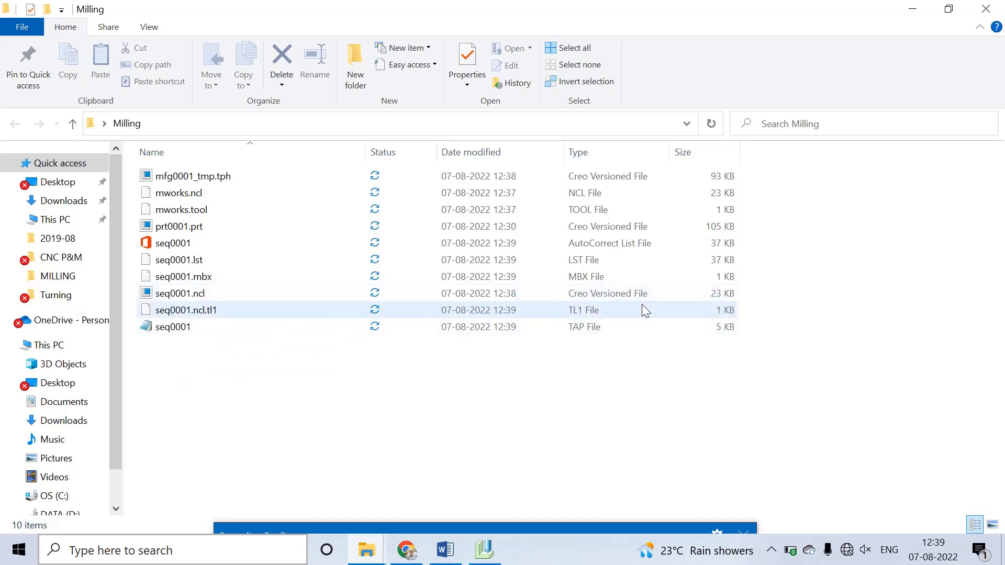
double_click(180, 331)
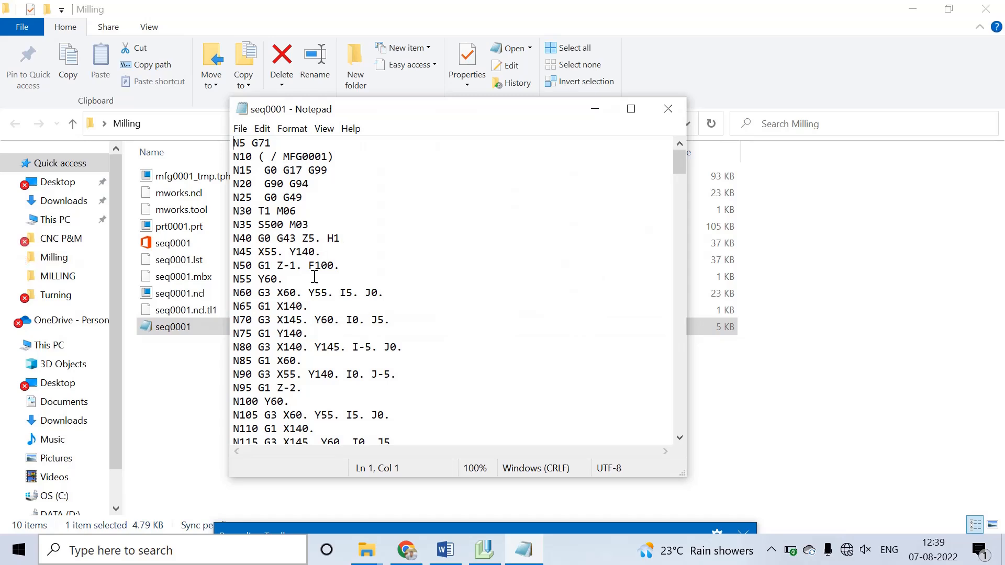
Step: Examine the generated G-code program in a maximized window, from its opening blocks through the pocket passes
scroll(306, 293, down, 12)
scroll(305, 313, down, 20)
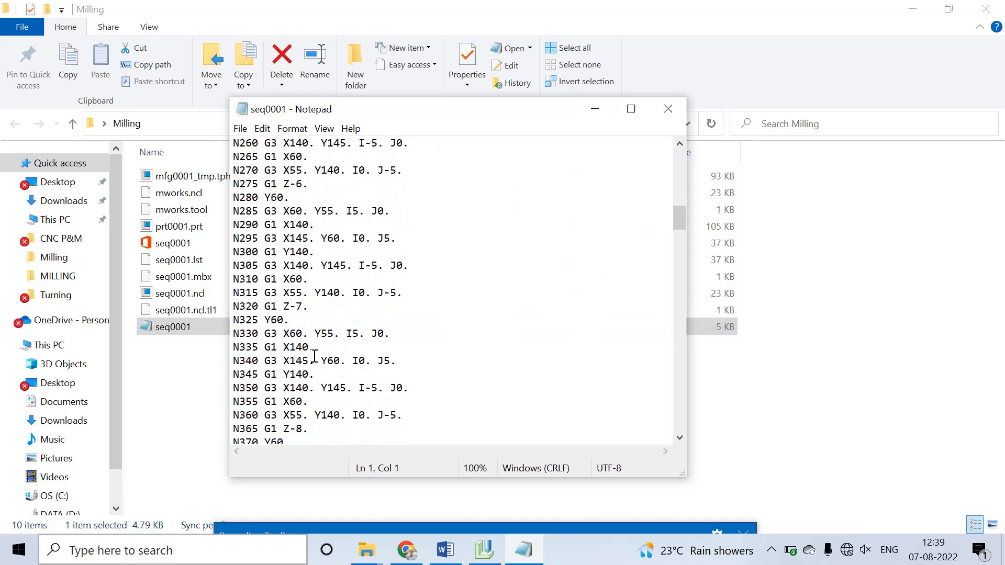
scroll(338, 376, down, 20)
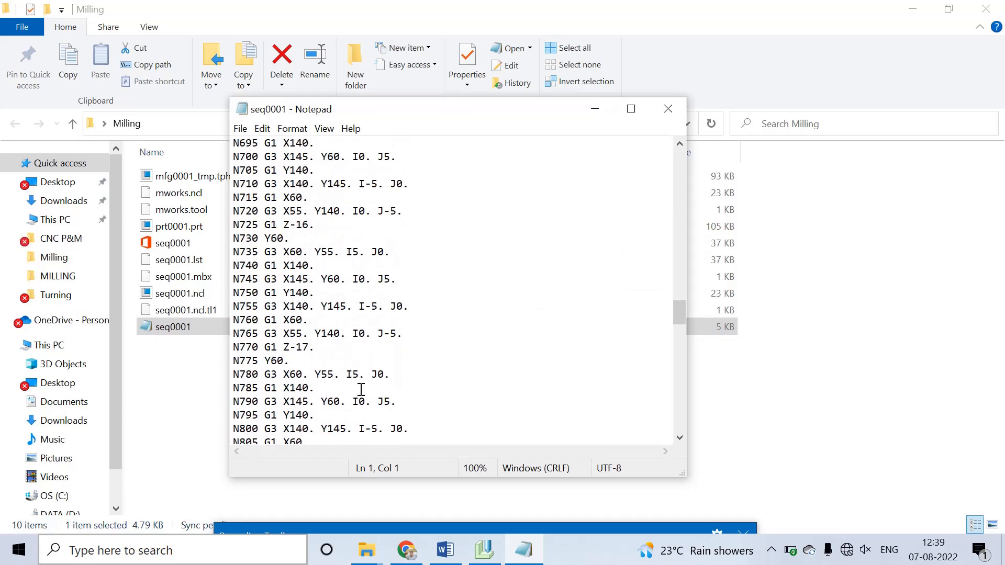
scroll(361, 378, down, 9)
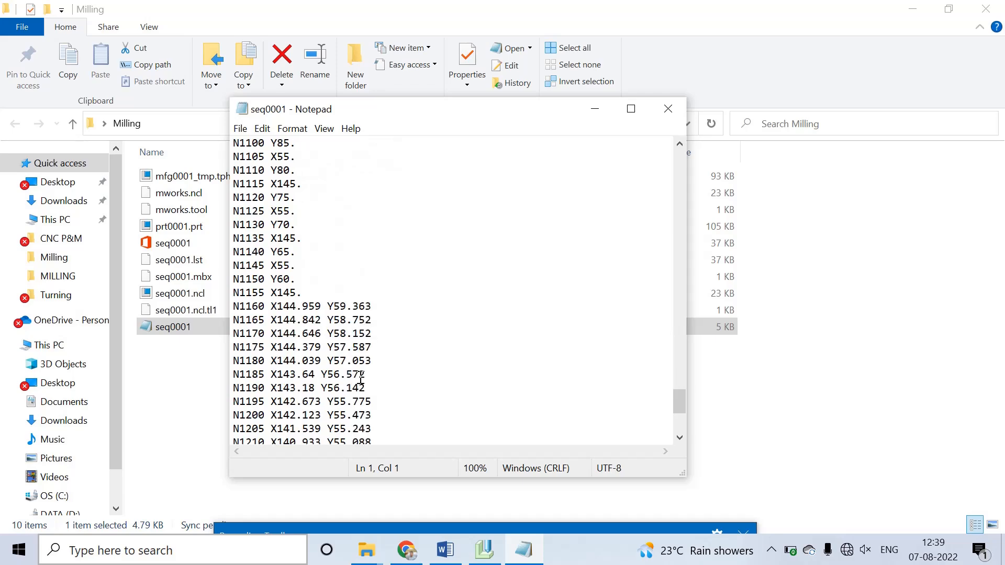
scroll(337, 383, up, 20)
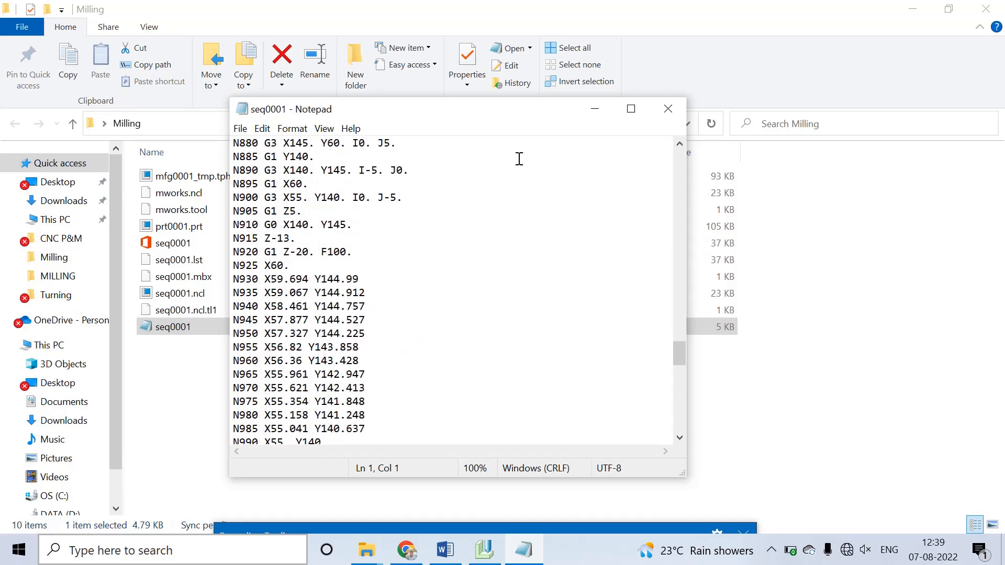
click(631, 109)
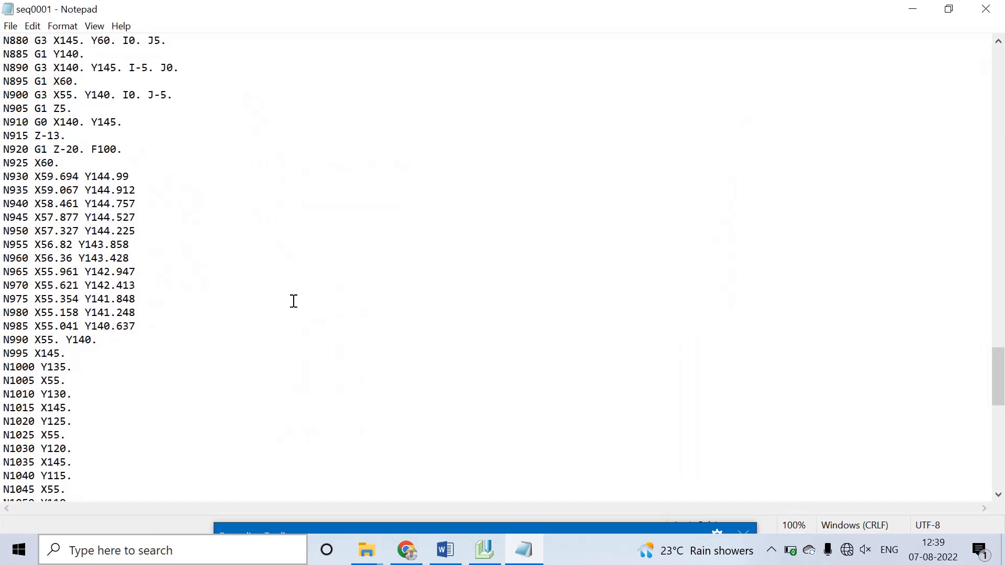
scroll(129, 333, up, 3)
scroll(129, 333, up, 9)
scroll(128, 318, up, 20)
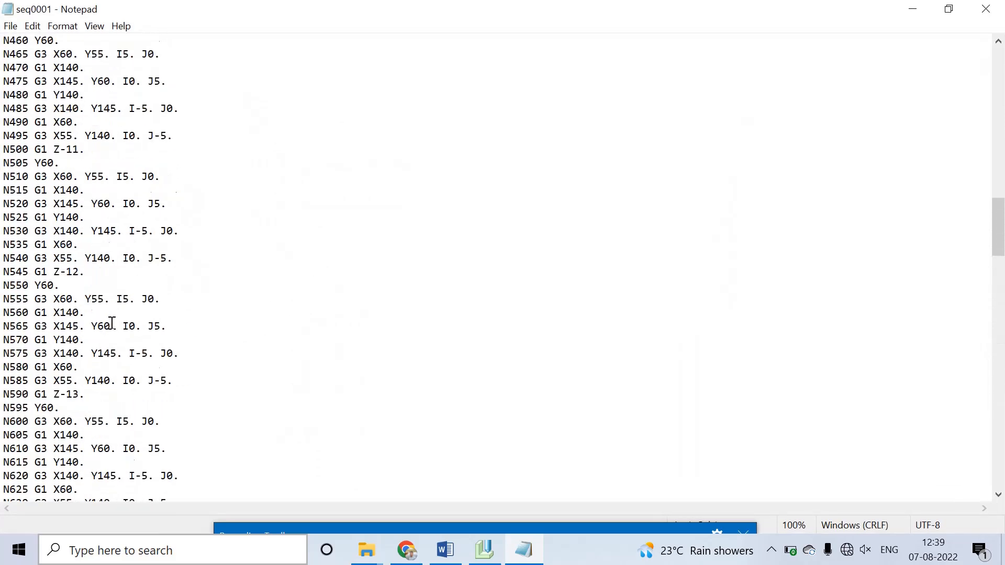
scroll(131, 314, up, 5)
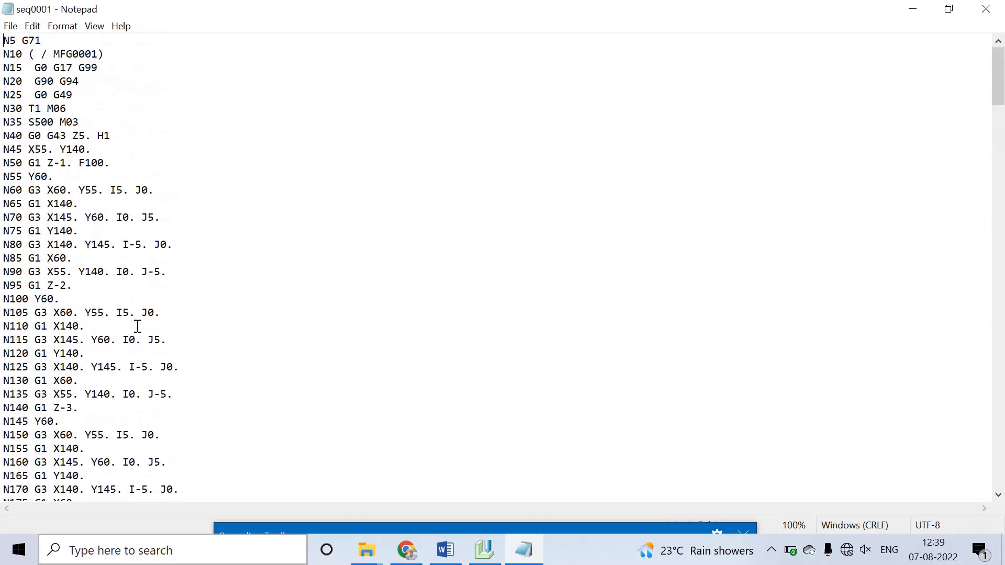
Step: Minimize the G-code file, close the Milling folder window, and switch back to Creo Parametric
click(914, 10)
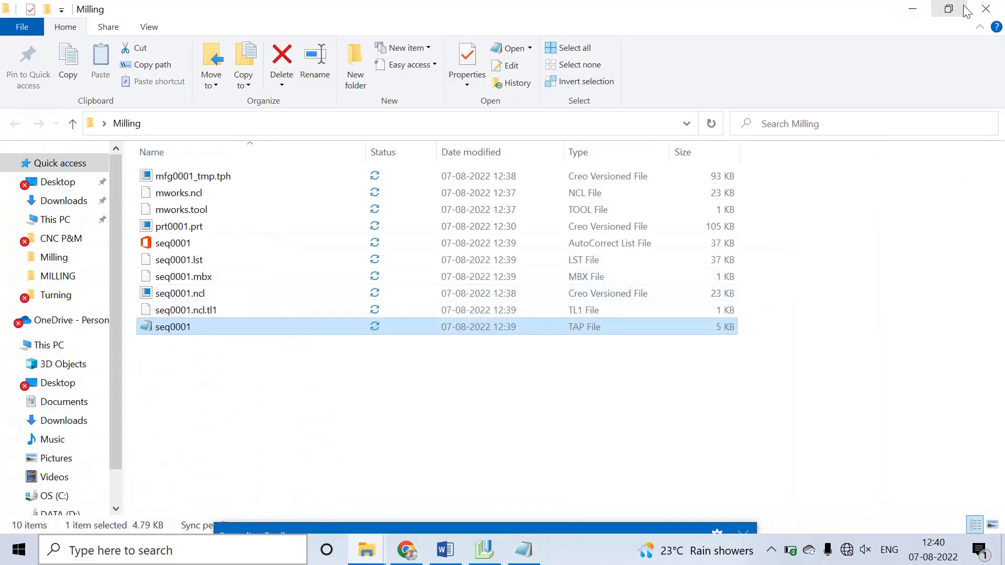
click(994, 9)
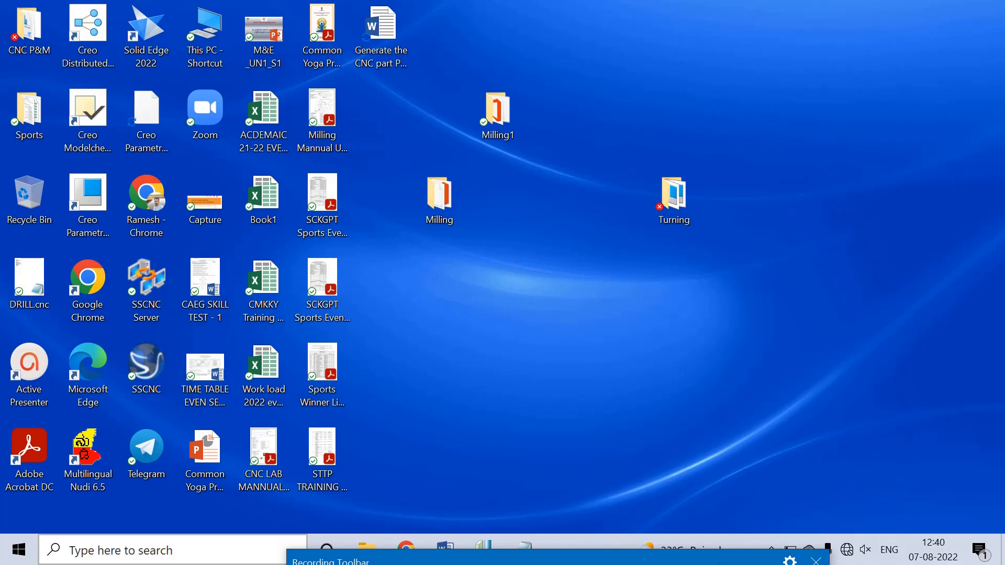
click(487, 544)
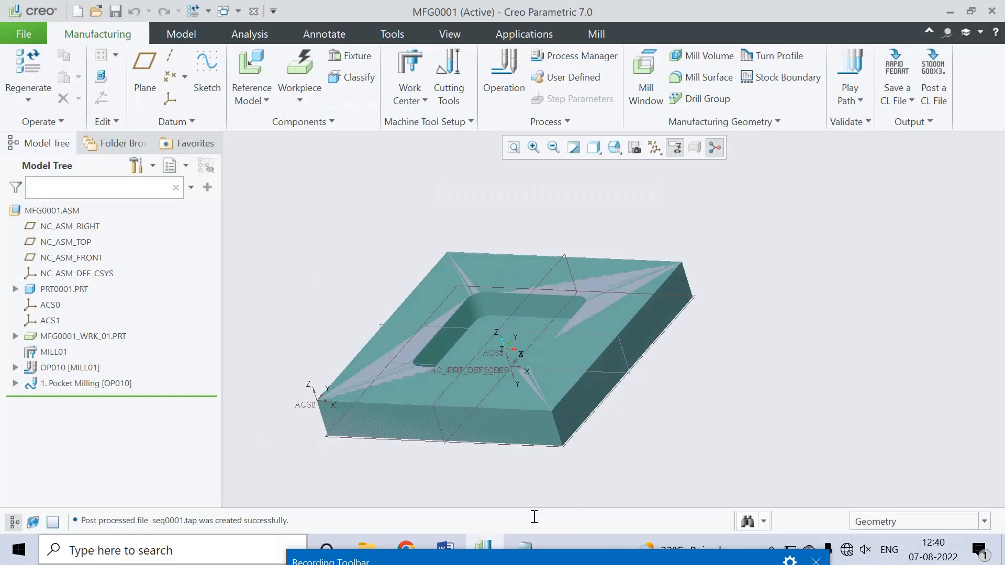
mouse_move(370, 209)
middle_down()
mouse_move(426, 209)
mouse_move(484, 265)
mouse_move(425, 251)
mouse_move(380, 258)
mouse_move(352, 280)
mouse_move(406, 291)
mouse_move(447, 265)
mouse_move(450, 302)
mouse_move(406, 276)
mouse_move(358, 283)
middle_up()
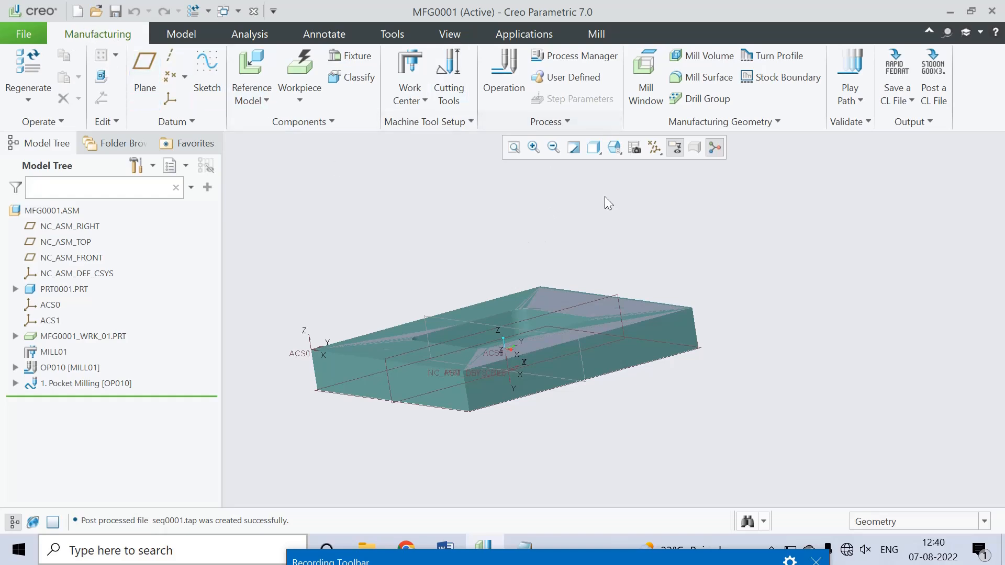
middle_drag(647, 298, 675, 295)
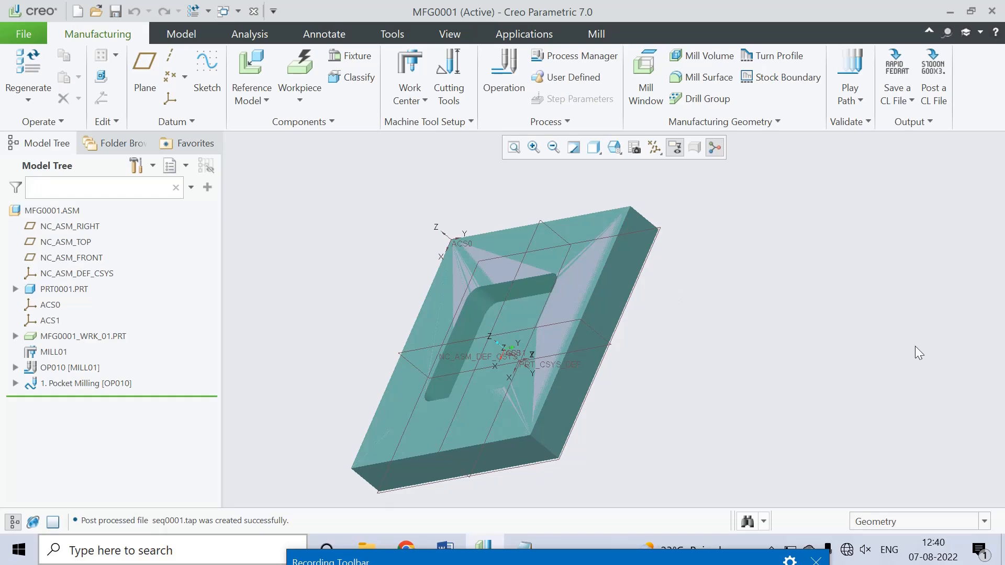
click(620, 555)
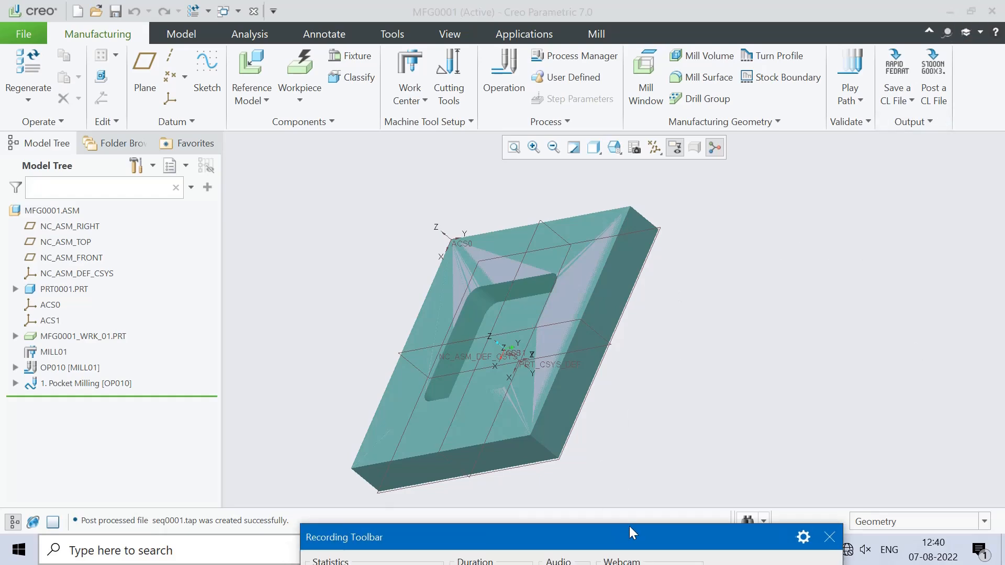